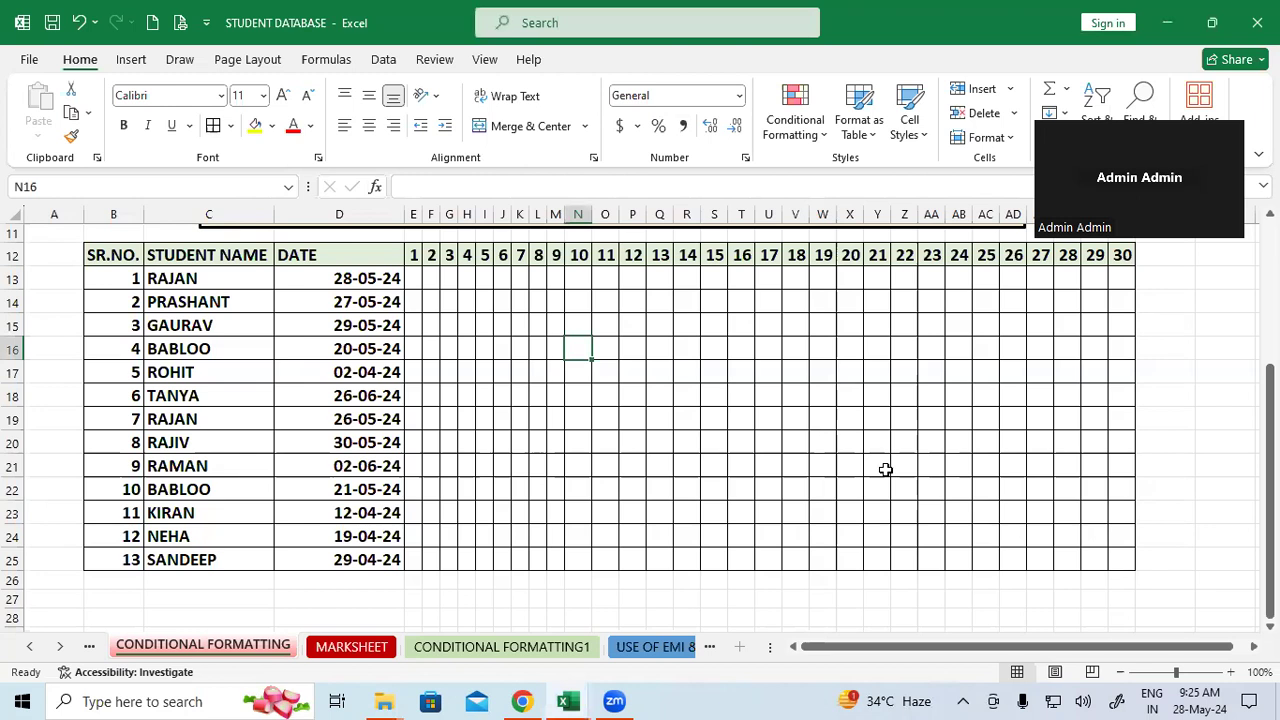
Step: On the CONDITIONAL FORMATTING1 sheet, preview an Equal To highlight rule for the value 80 on the subject marks E12:J18
{"action": "left_click", "coordinate": [885, 469]}
{"action": "left_click", "coordinate": [569, 409]}
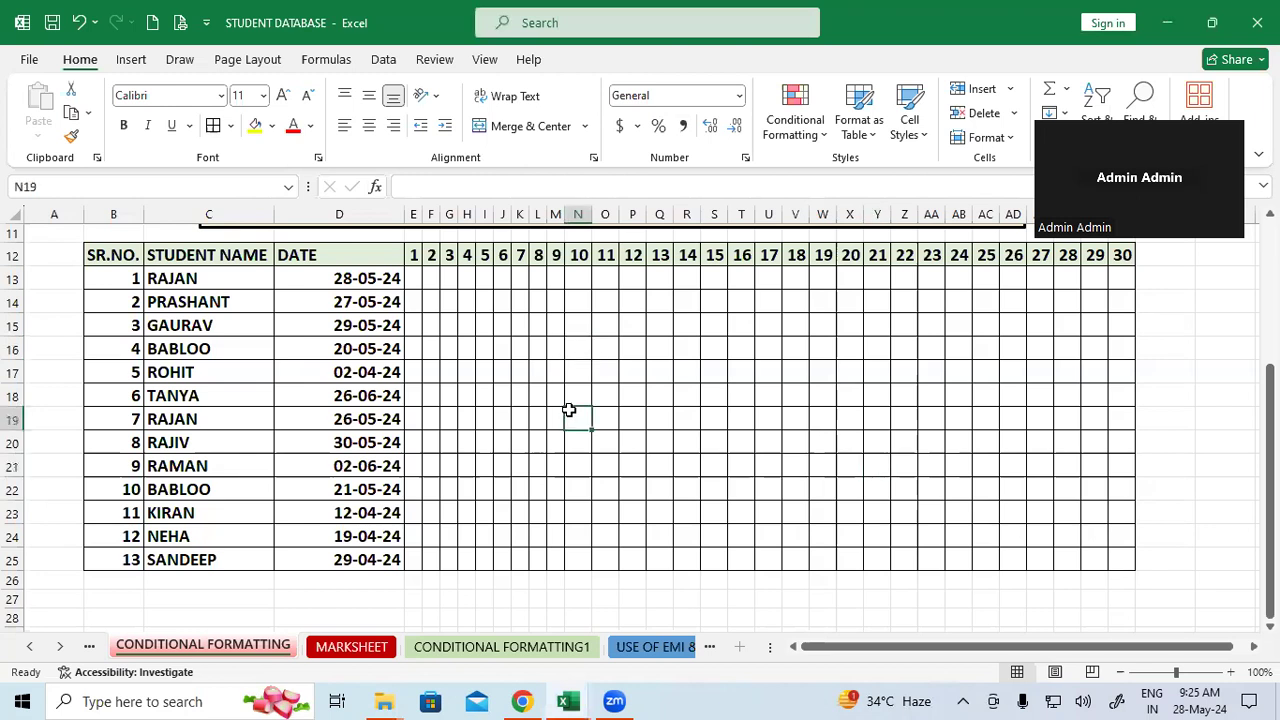
{"action": "left_click", "coordinate": [525, 647]}
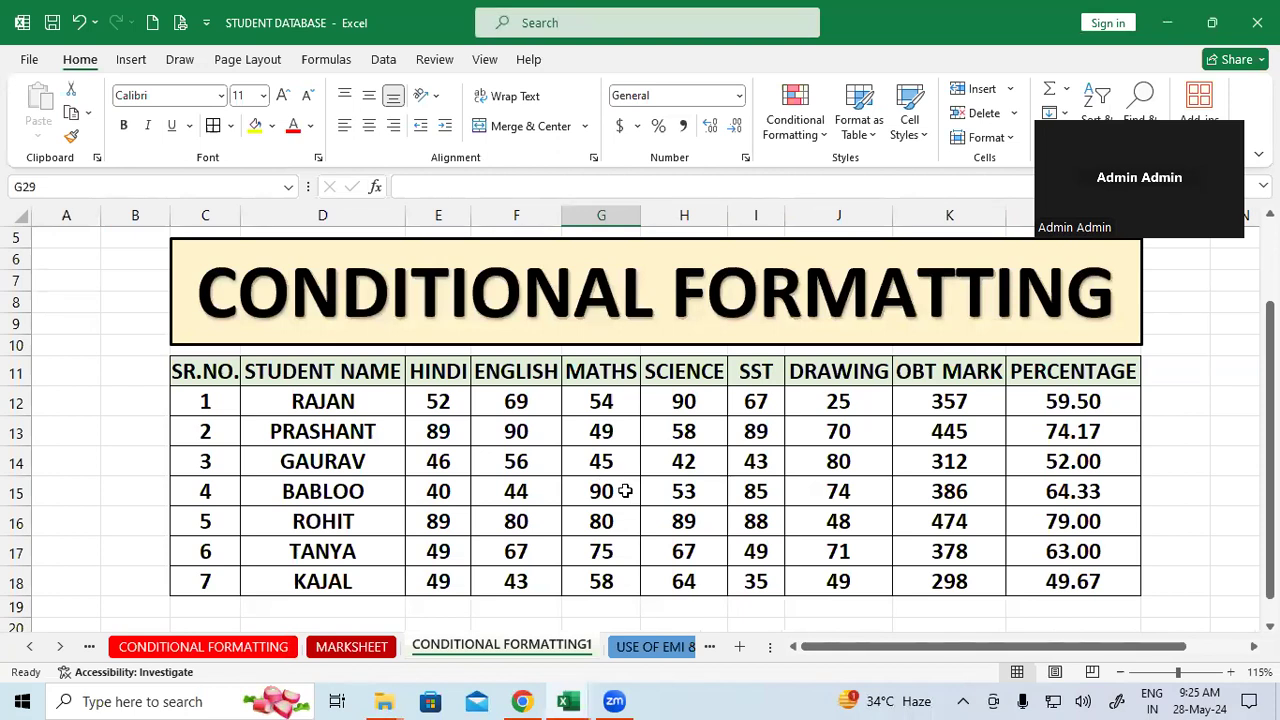
{"action": "left_click", "coordinate": [774, 482]}
{"action": "left_click_drag", "start_coordinate": [450, 400], "coordinate": [879, 576]}
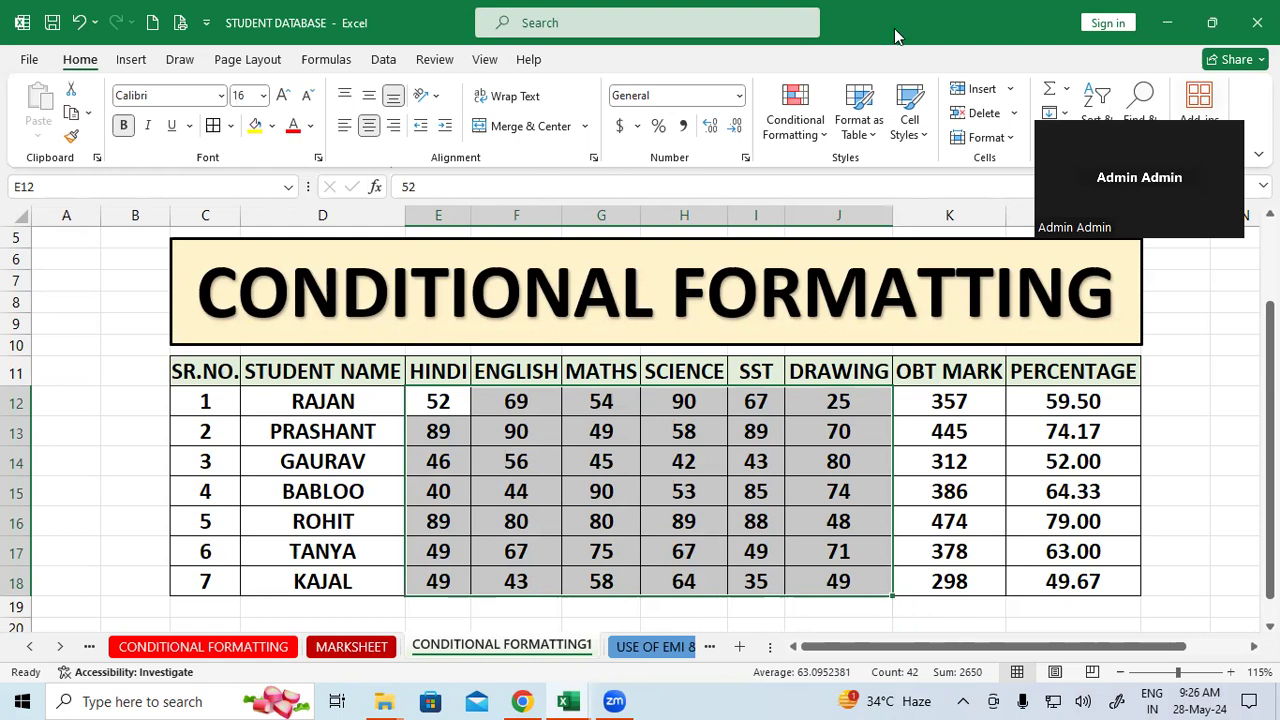
{"action": "left_click", "coordinate": [820, 122]}
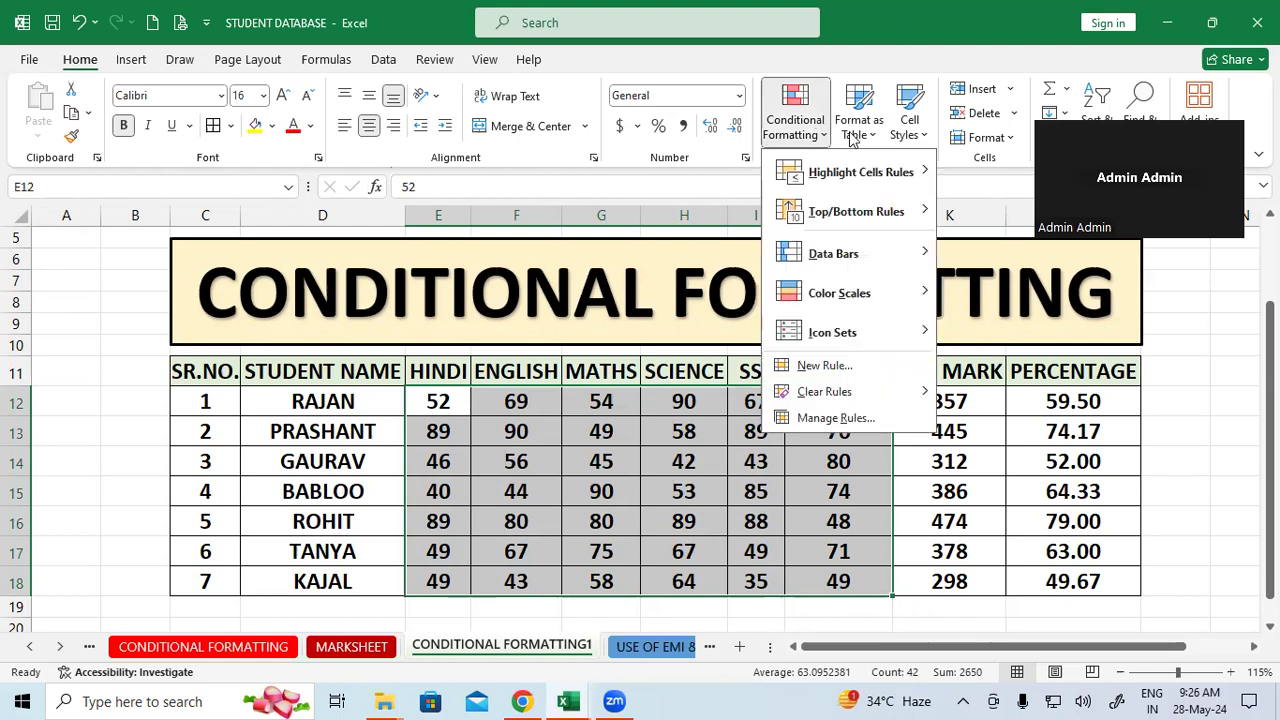
{"action": "mouse_move", "coordinate": [918, 184]}
{"action": "mouse_move", "coordinate": [860, 175]}
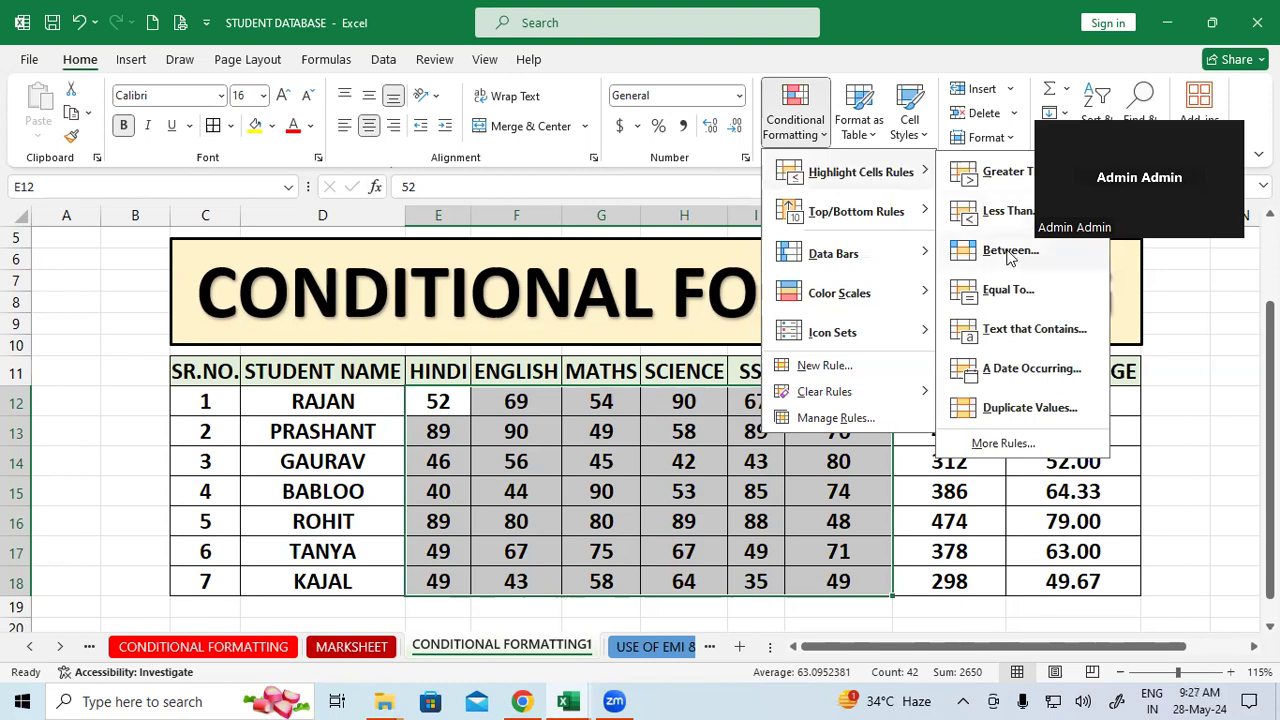
{"action": "left_click", "coordinate": [1008, 289]}
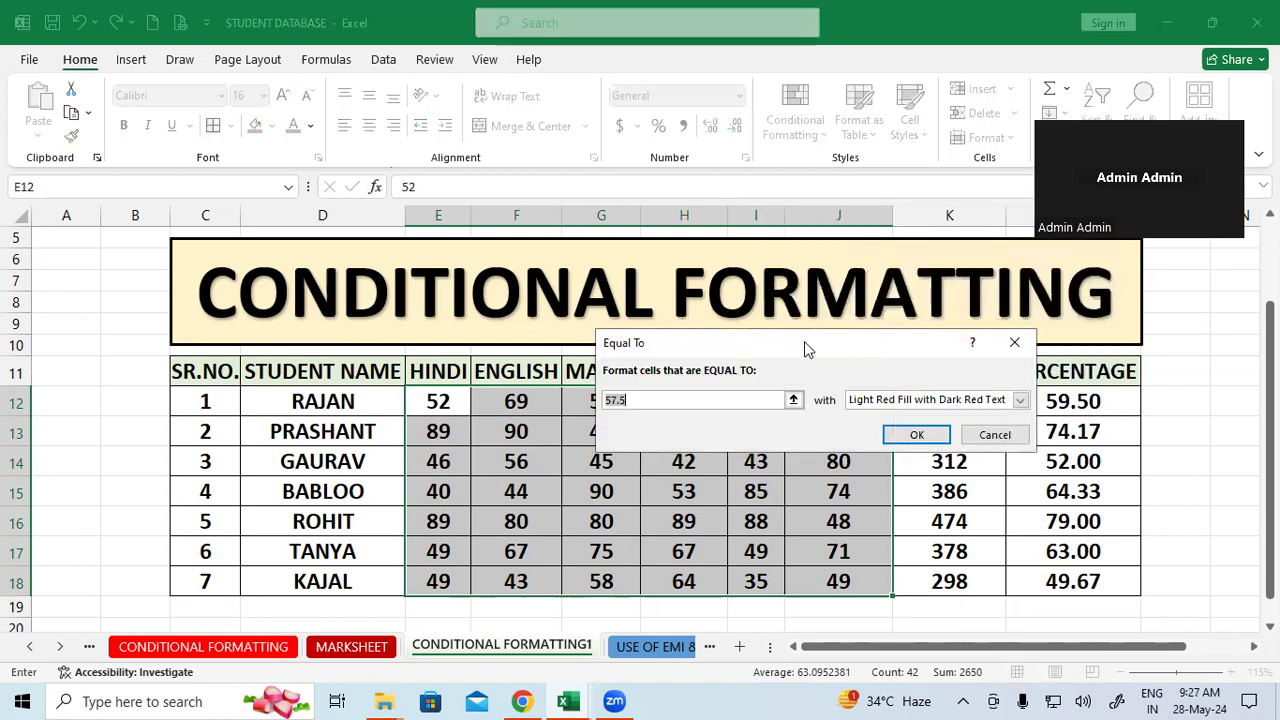
{"action": "left_click_drag", "start_coordinate": [804, 341], "coordinate": [366, 200]}
{"action": "type", "text": "8"}
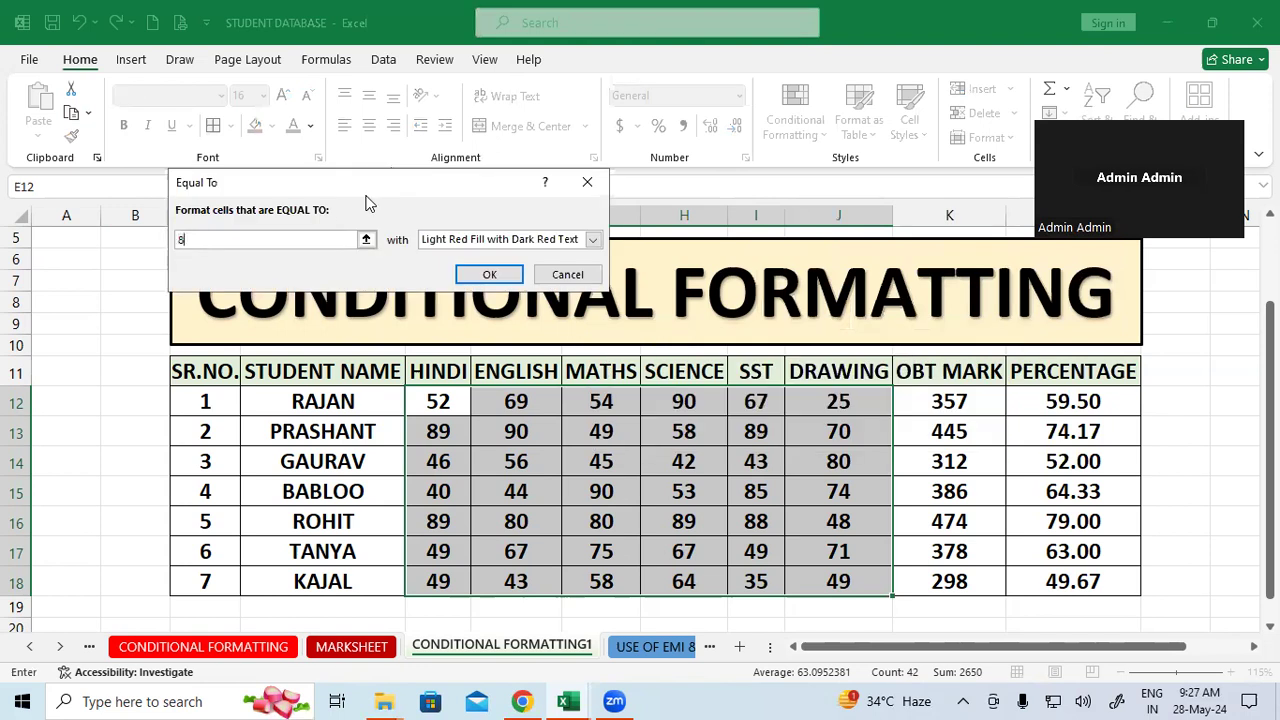
{"action": "type", "text": "0"}
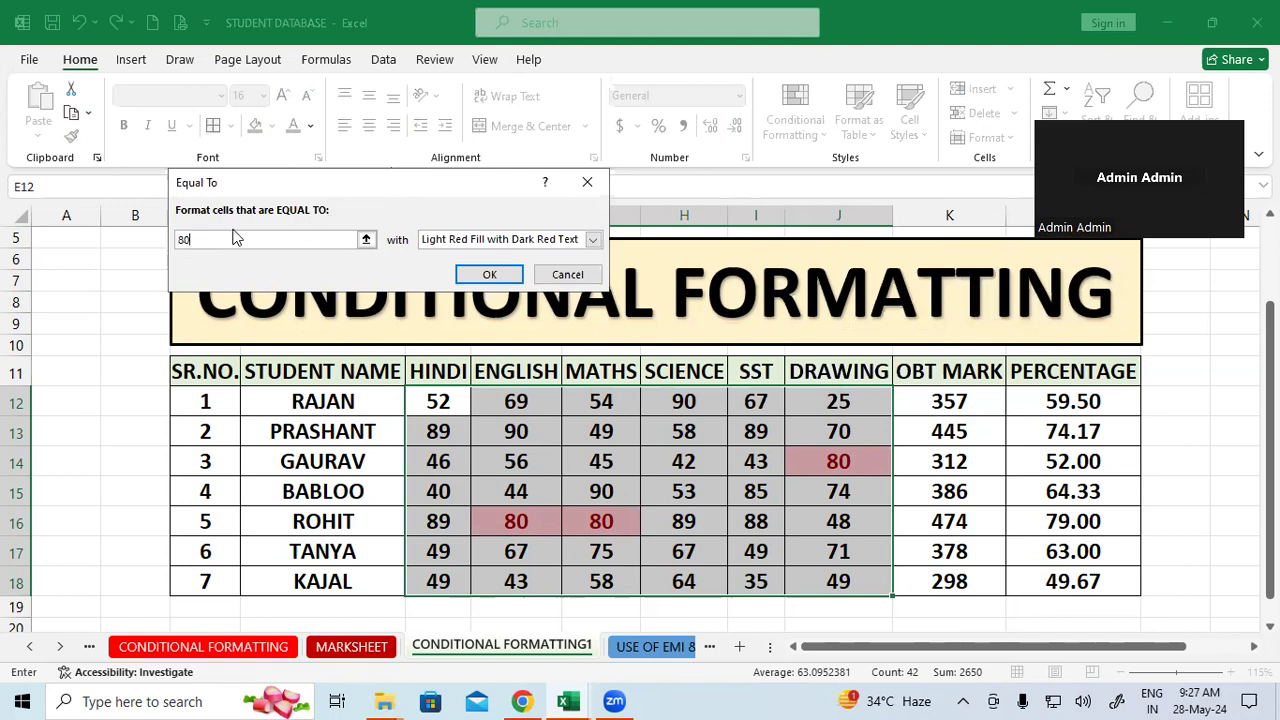
Step: Preview the Equal To rule with the value 90 instead, and dismiss it without applying
{"action": "key", "text": "BackSpace"}
{"action": "type", "text": "9"}
{"action": "key", "text": "BackSpace"}
{"action": "key", "text": "BackSpace"}
{"action": "type", "text": "90"}
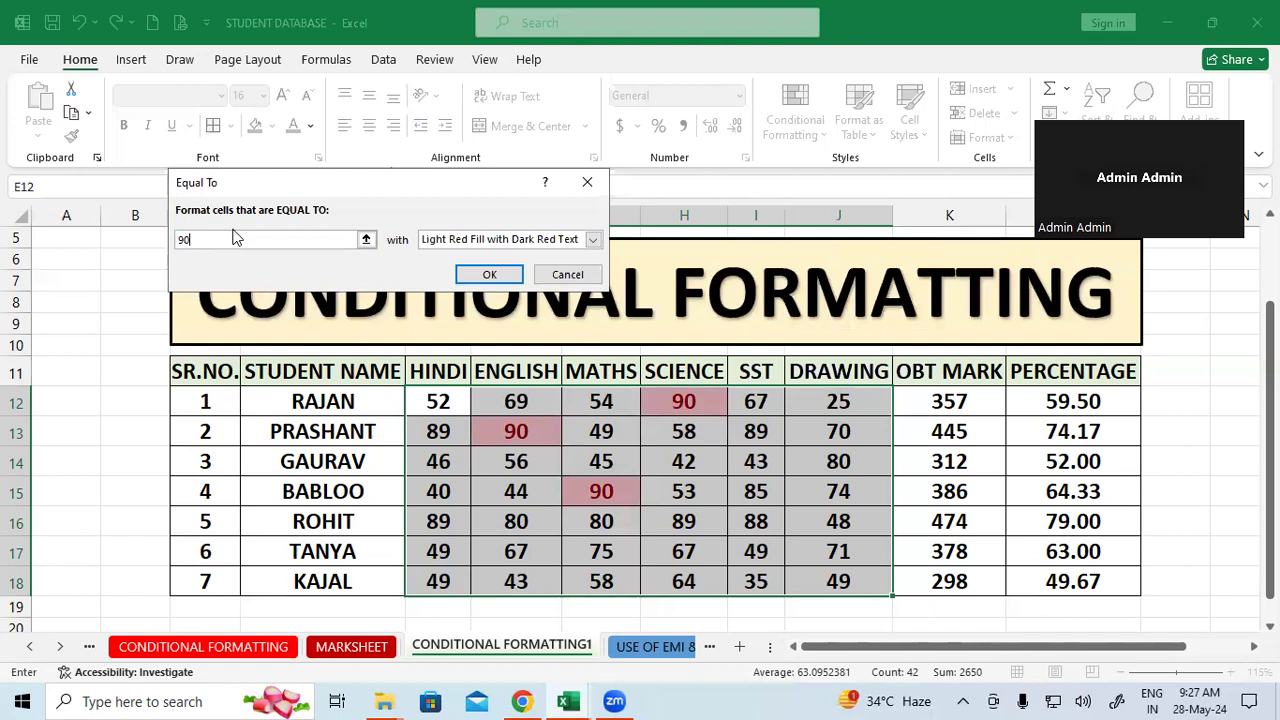
{"action": "left_click", "coordinate": [585, 181]}
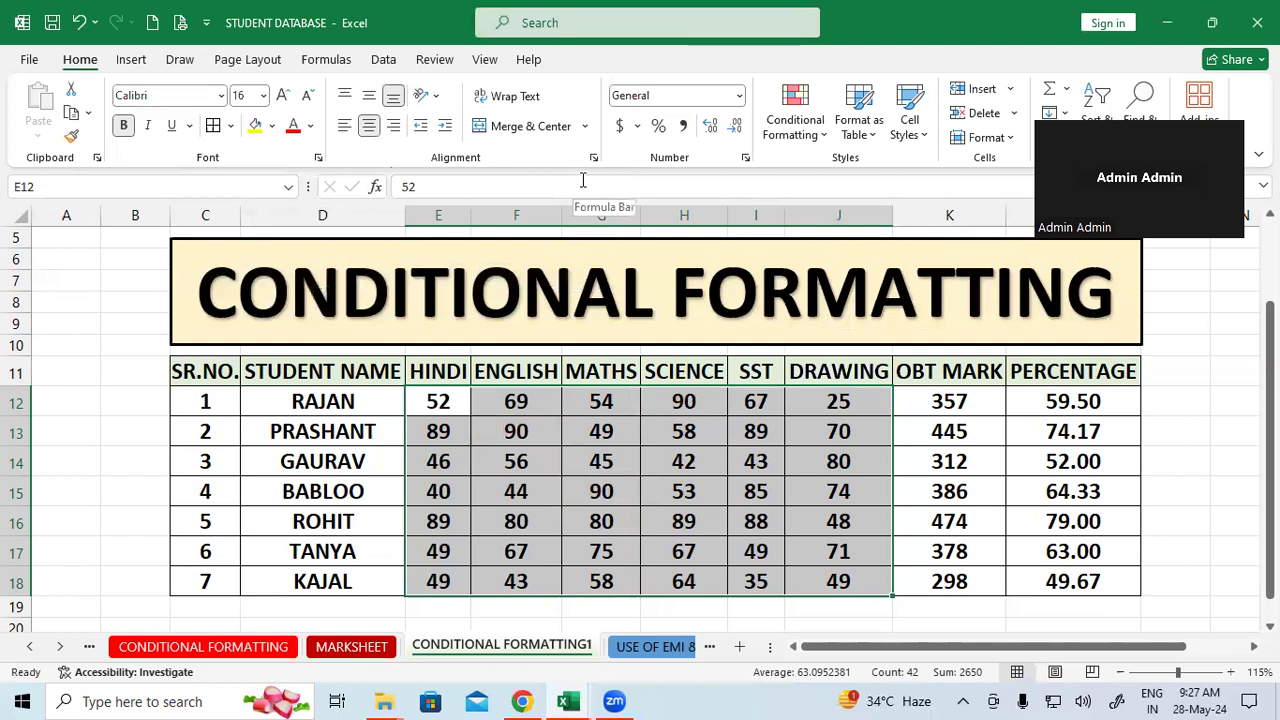
{"action": "left_click", "coordinate": [815, 125]}
{"action": "mouse_move", "coordinate": [843, 183]}
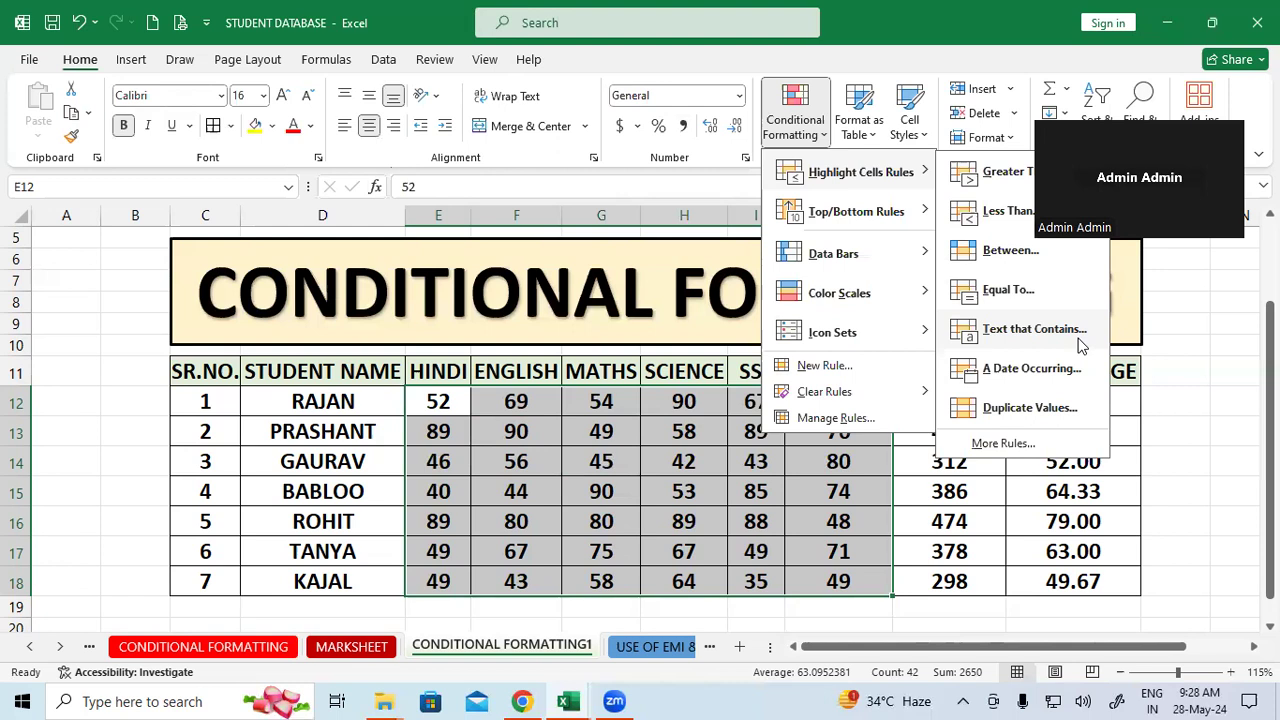
{"action": "left_click", "coordinate": [719, 459]}
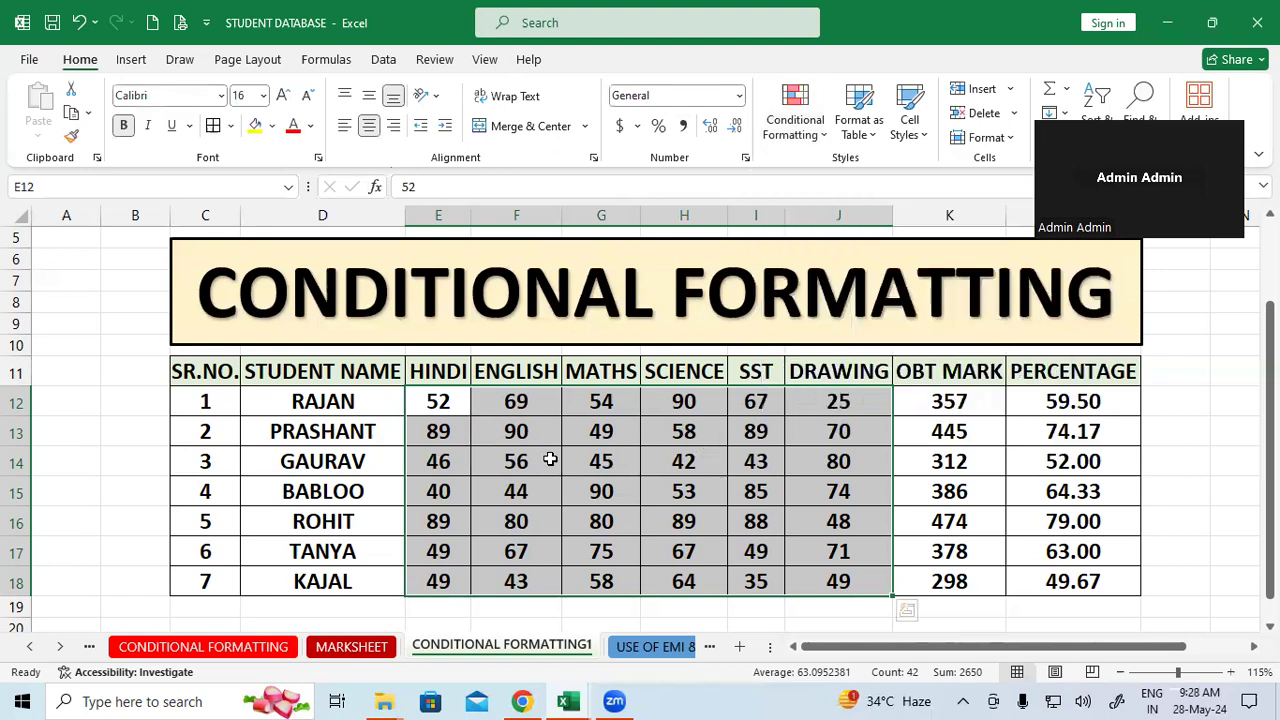
Step: On the CONDITIONAL FORMATTING sheet, increase the font size of the day headers and attendance grid E12:AH25 to 16
{"action": "left_click", "coordinate": [229, 651]}
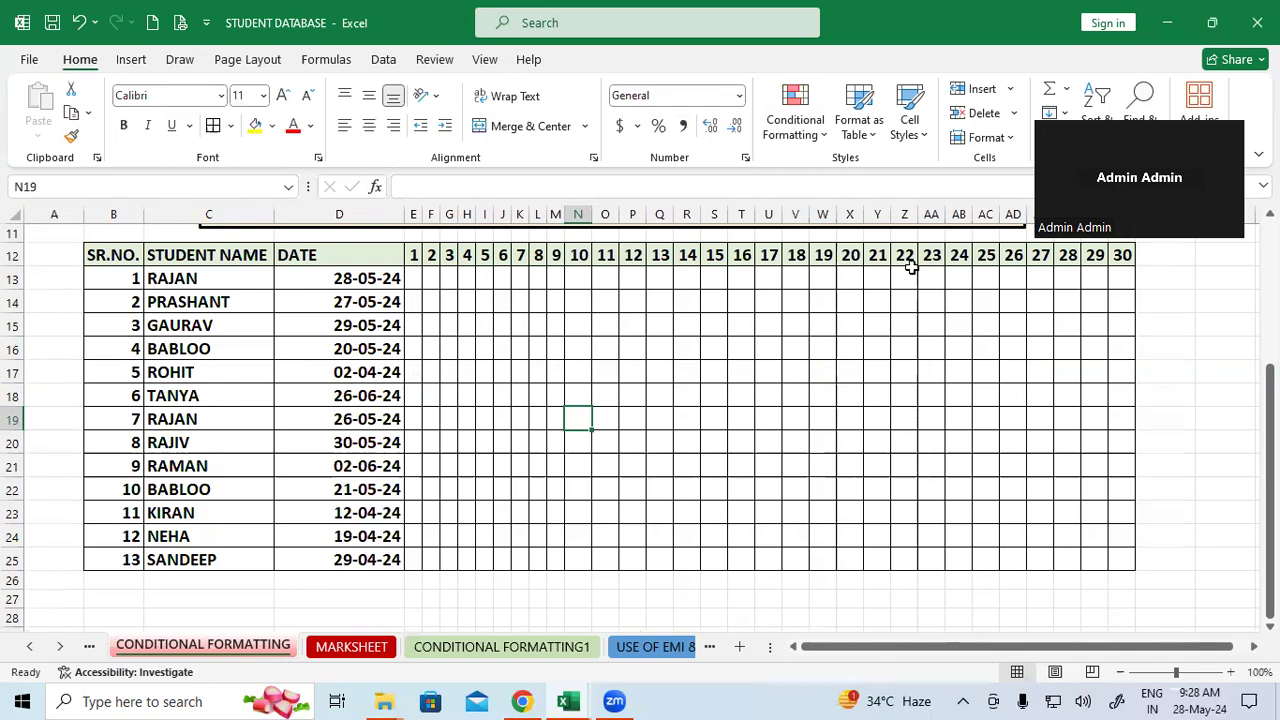
{"action": "left_click_drag", "start_coordinate": [415, 255], "coordinate": [1130, 568]}
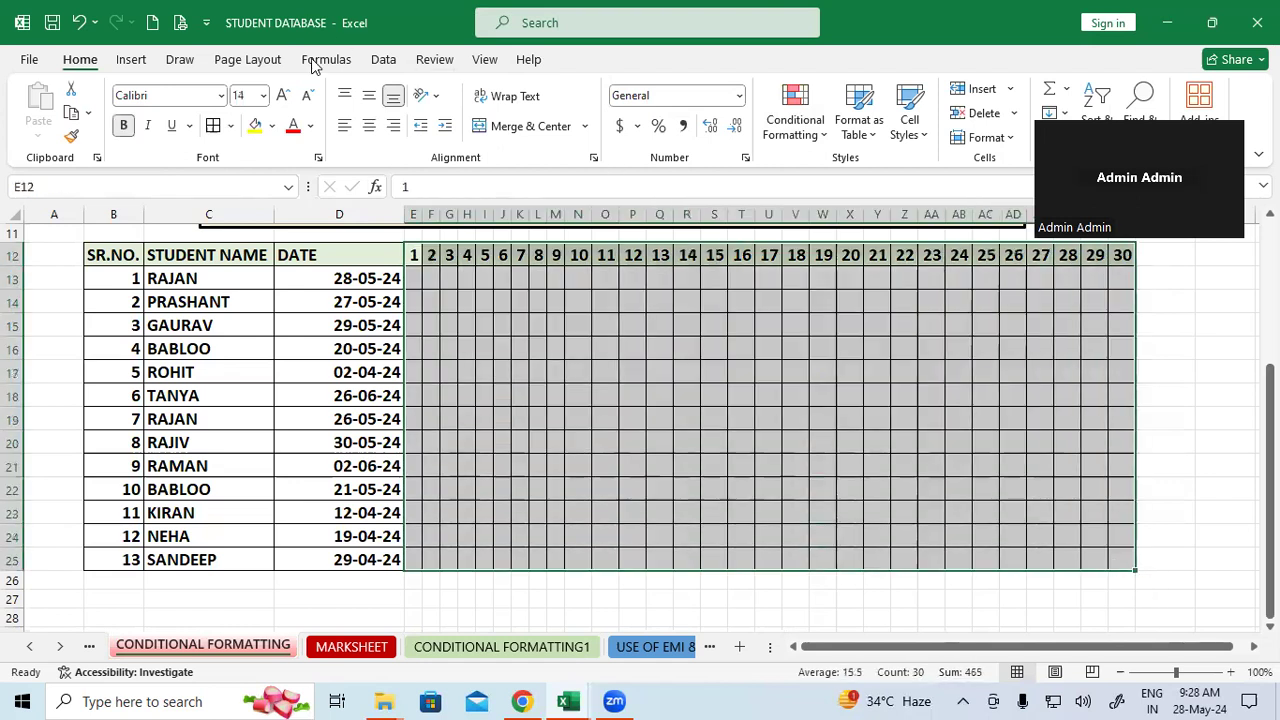
{"action": "left_click", "coordinate": [283, 95]}
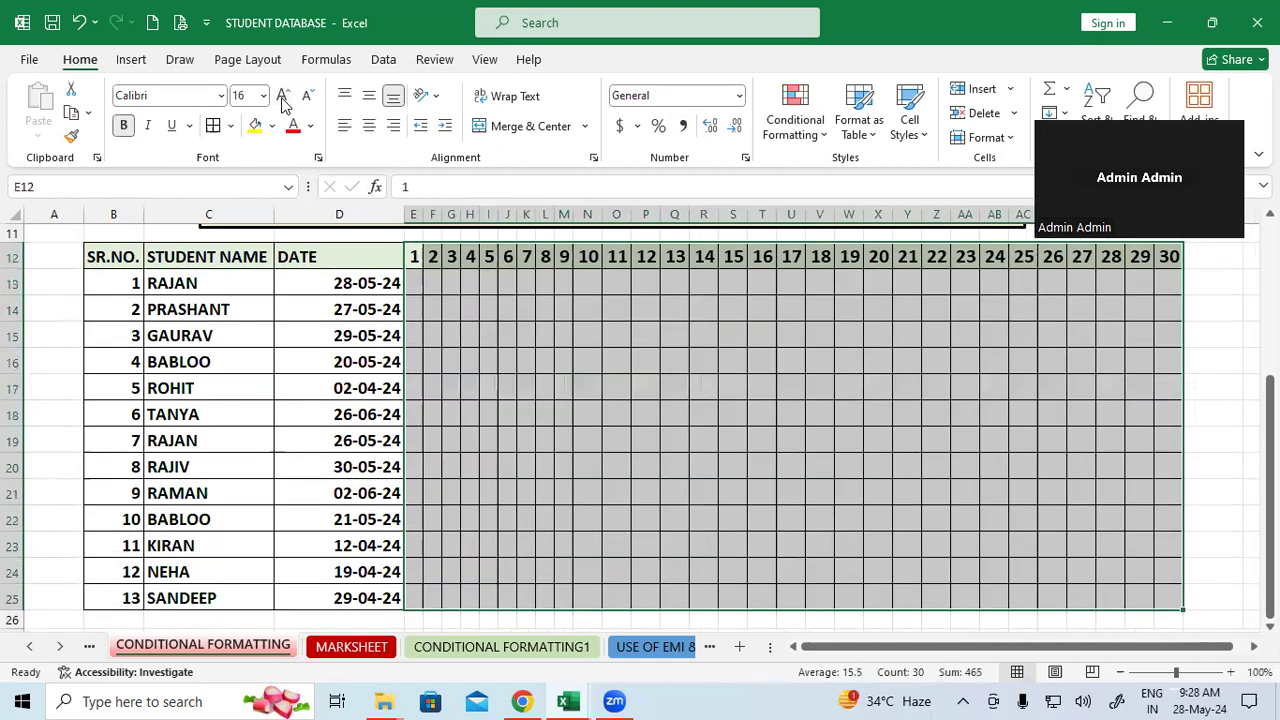
{"action": "left_click", "coordinate": [654, 441]}
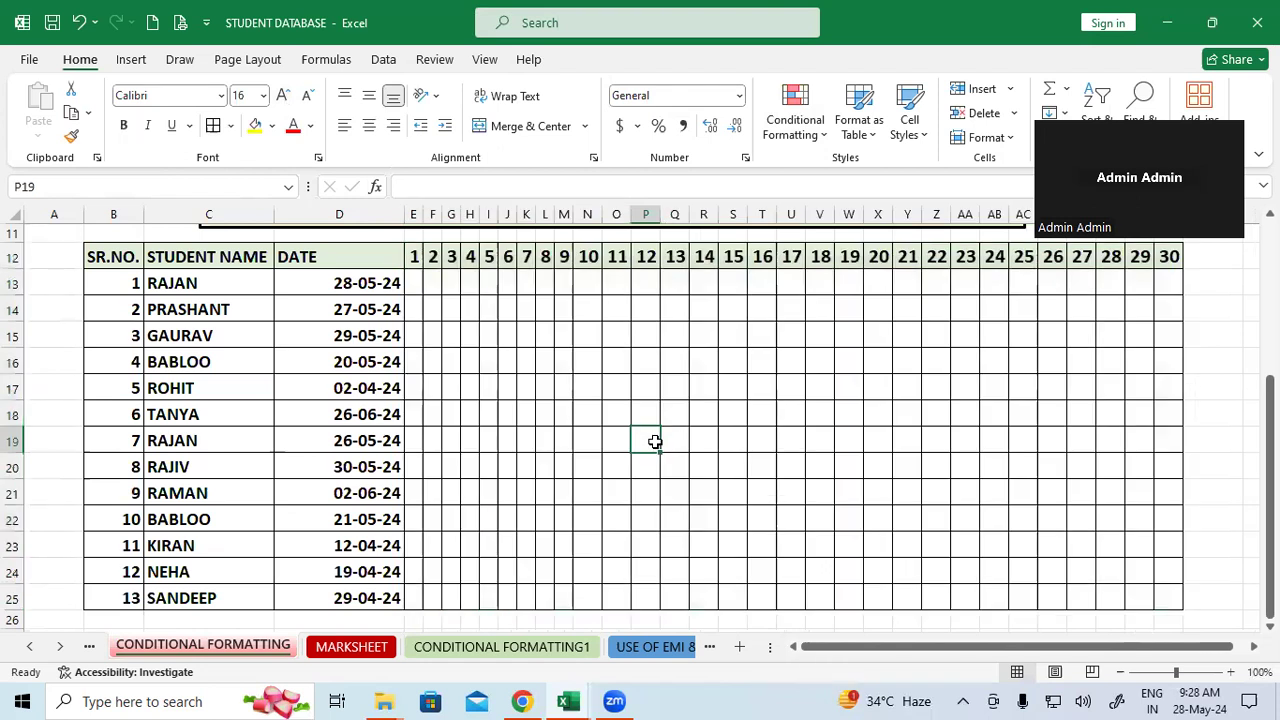
Step: Enter the sample attendance marks P, A and L for days 1, 2 and 3 of the first student, in E13:G13
{"action": "left_click", "coordinate": [214, 285]}
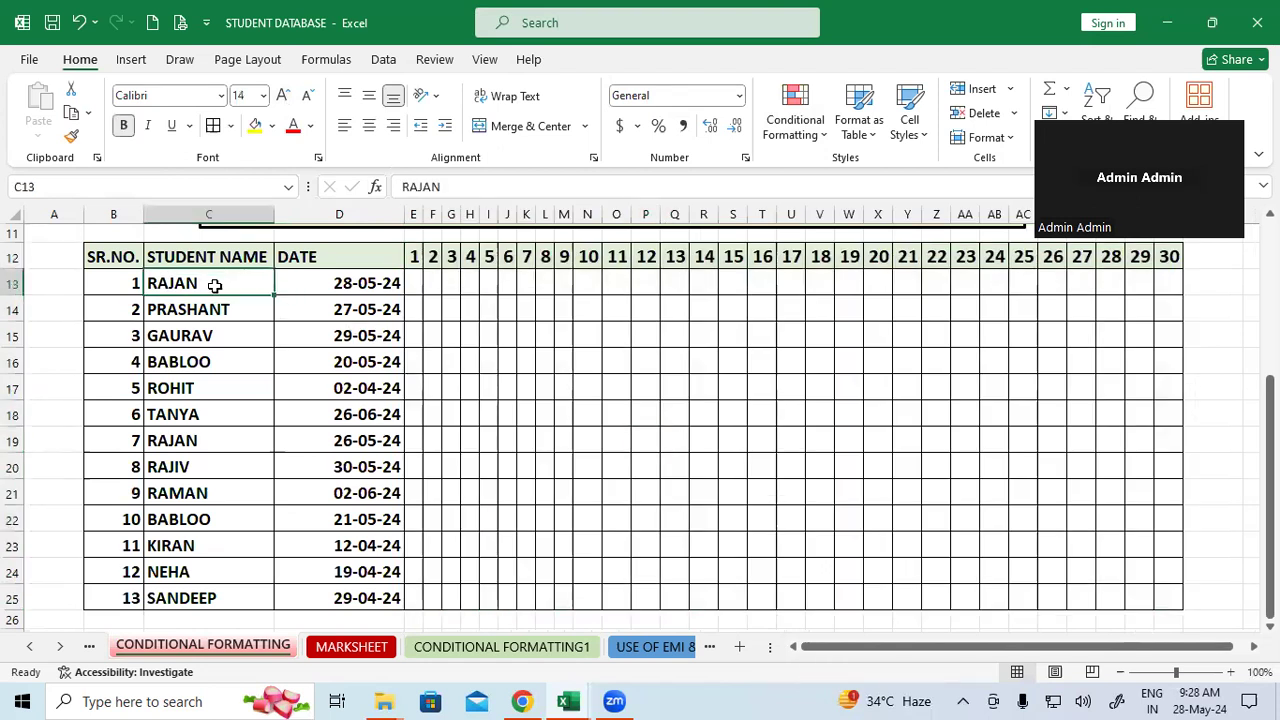
{"action": "left_click", "coordinate": [416, 282]}
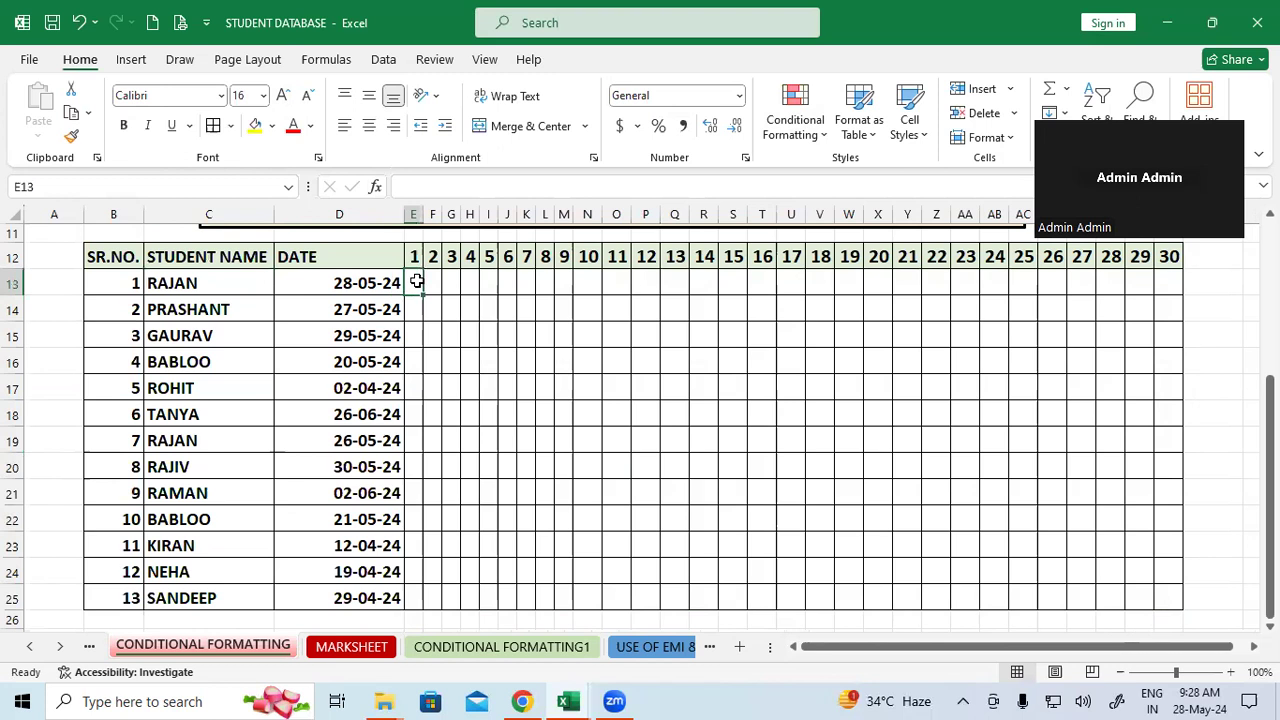
{"action": "type", "text": "P"}
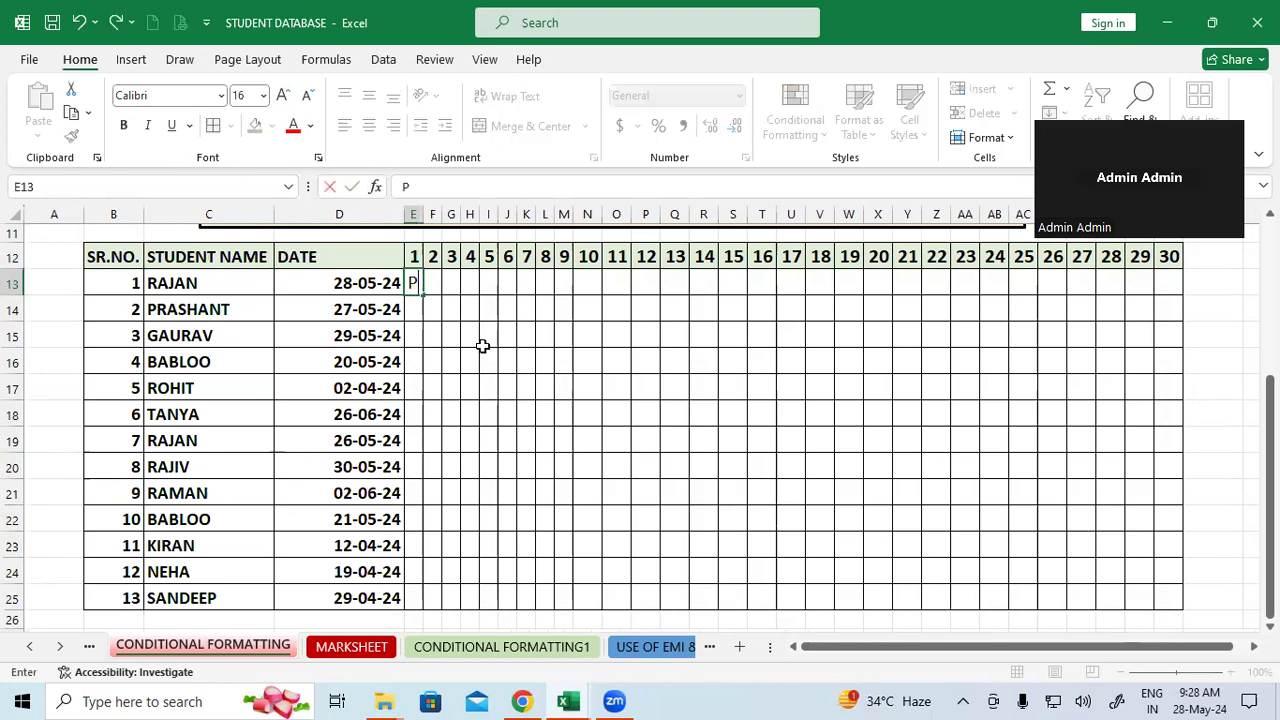
{"action": "left_click", "coordinate": [484, 348]}
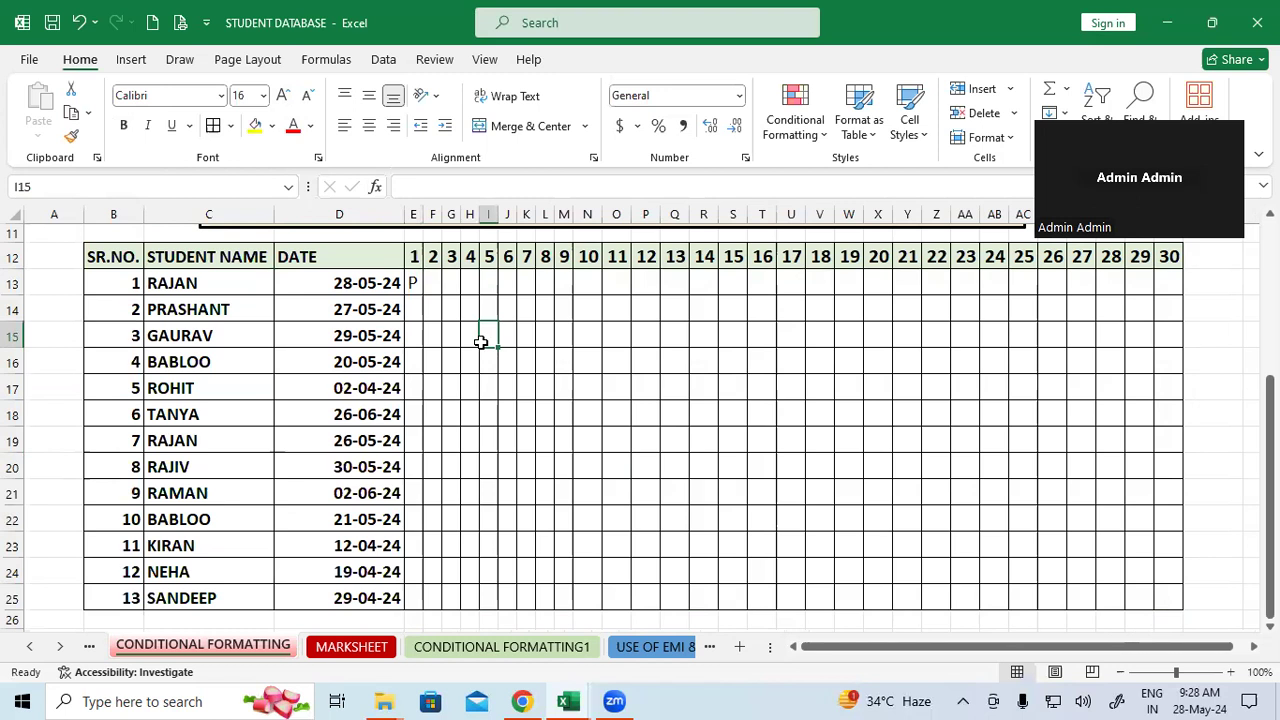
{"action": "left_click", "coordinate": [435, 283]}
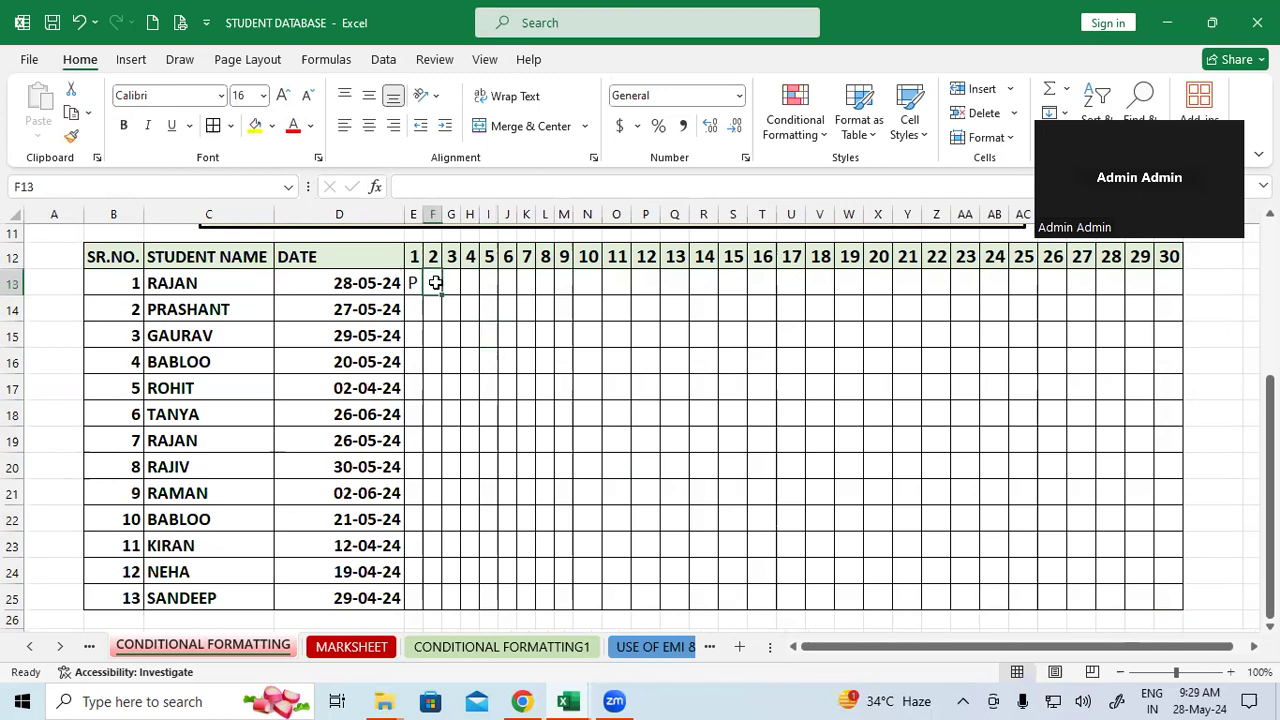
{"action": "type", "text": "A"}
{"action": "left_click", "coordinate": [451, 286]}
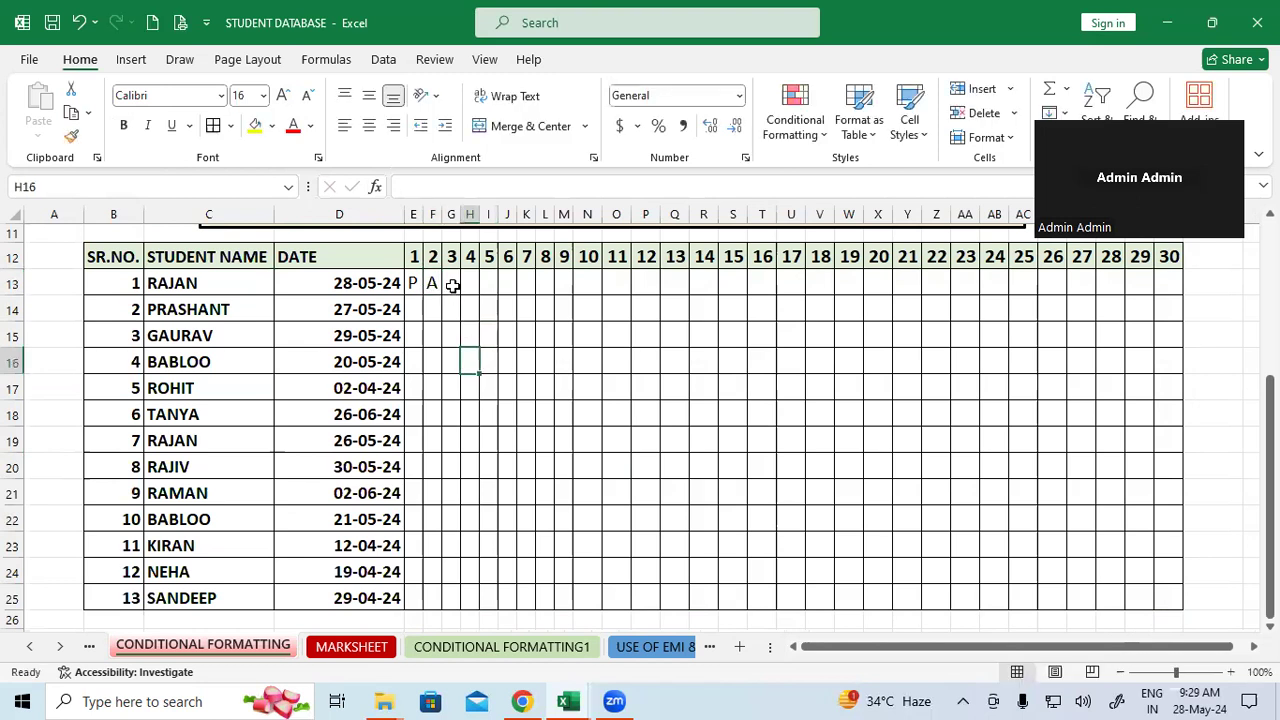
{"action": "type", "text": "L"}
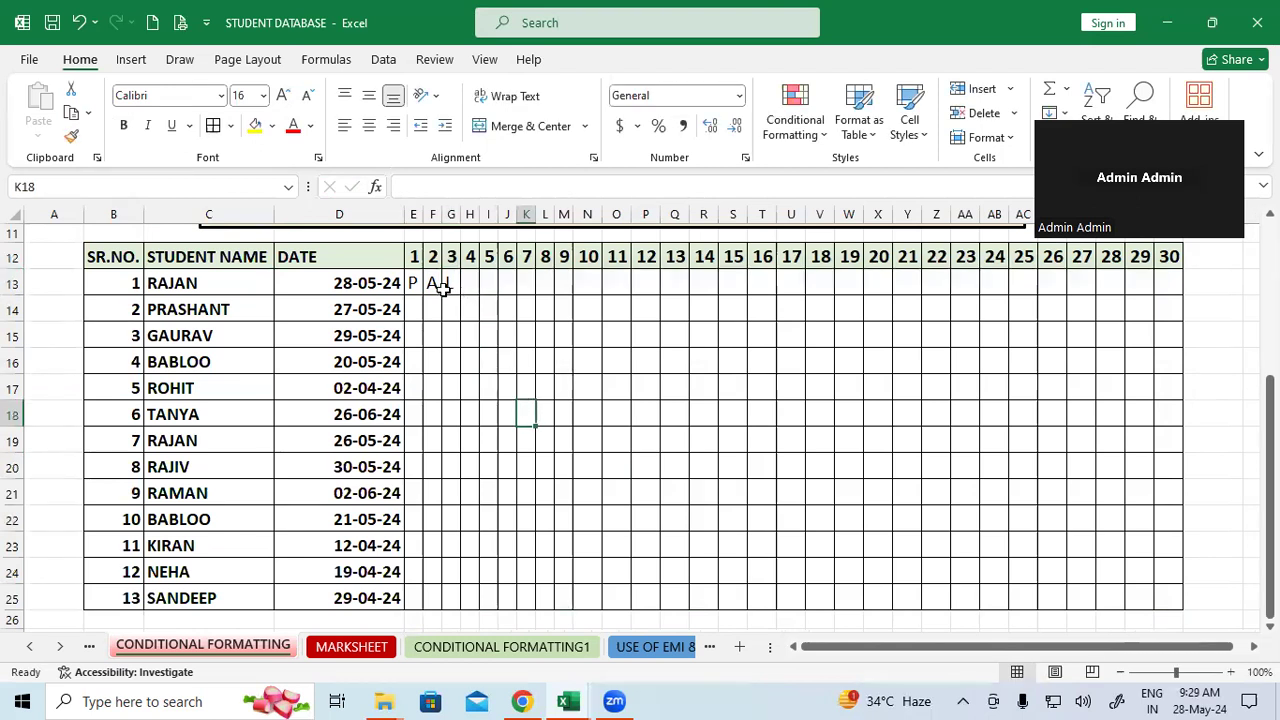
Step: Clear the sample attendance marks from the first student's row
{"action": "left_click_drag", "start_coordinate": [418, 283], "coordinate": [468, 284]}
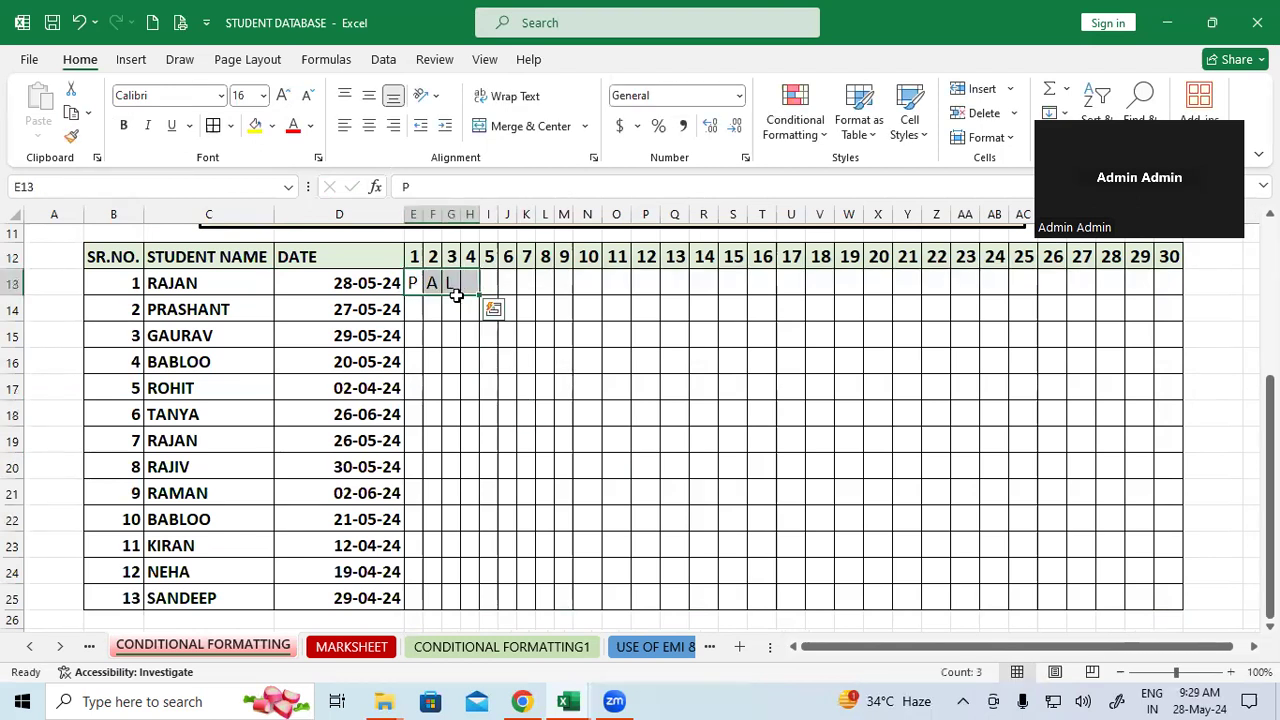
{"action": "key", "text": "Delete"}
{"action": "left_click", "coordinate": [562, 334]}
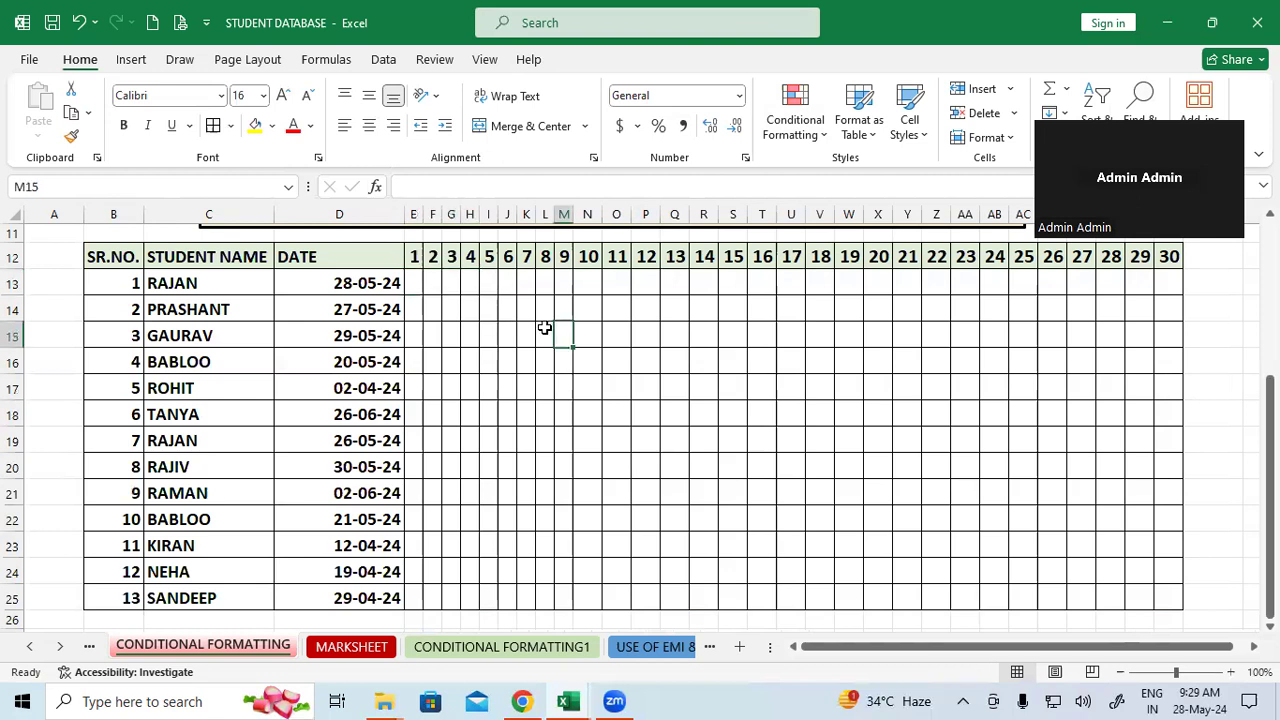
Step: Begin a Text That Contains highlight rule for the text P on the attendance grid E13:AH25
{"action": "left_click", "coordinate": [417, 283]}
{"action": "mouse_move", "coordinate": [441, 289]}
{"action": "left_mouse_down"}
{"action": "mouse_move", "coordinate": [934, 557]}
{"action": "mouse_move", "coordinate": [1163, 614]}
{"action": "mouse_move", "coordinate": [1180, 603]}
{"action": "left_mouse_up"}
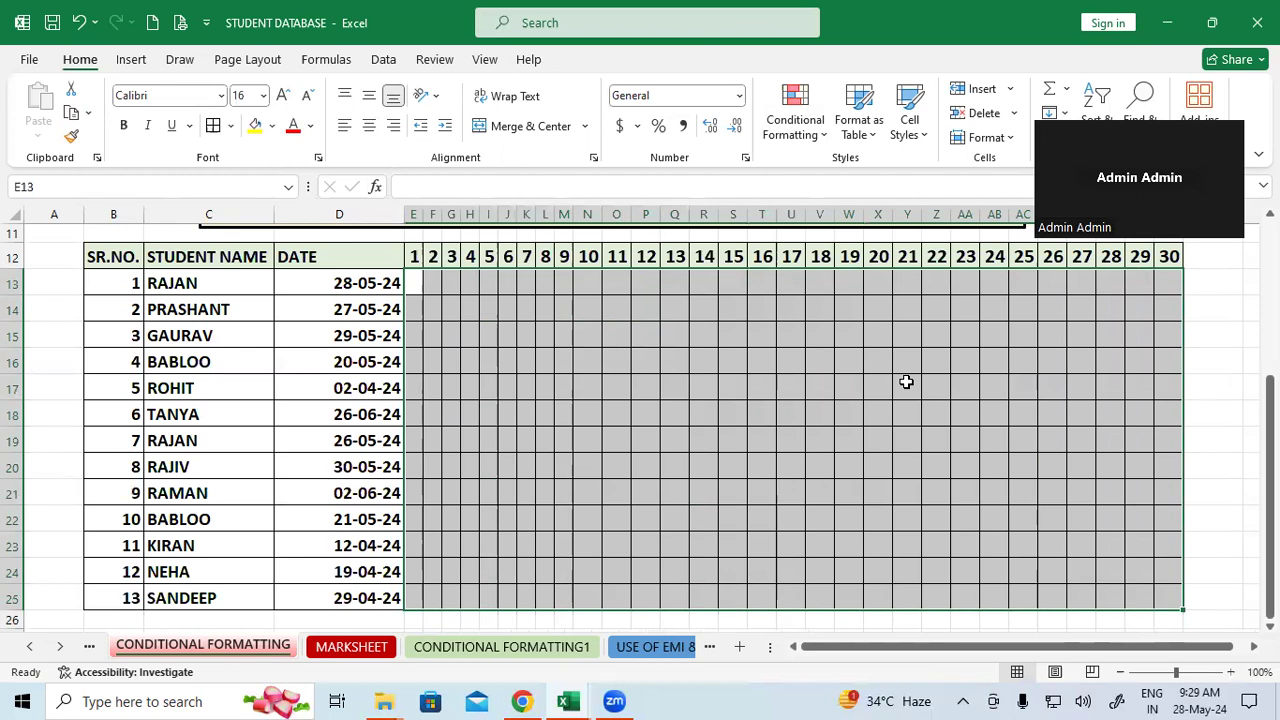
{"action": "left_click", "coordinate": [814, 100]}
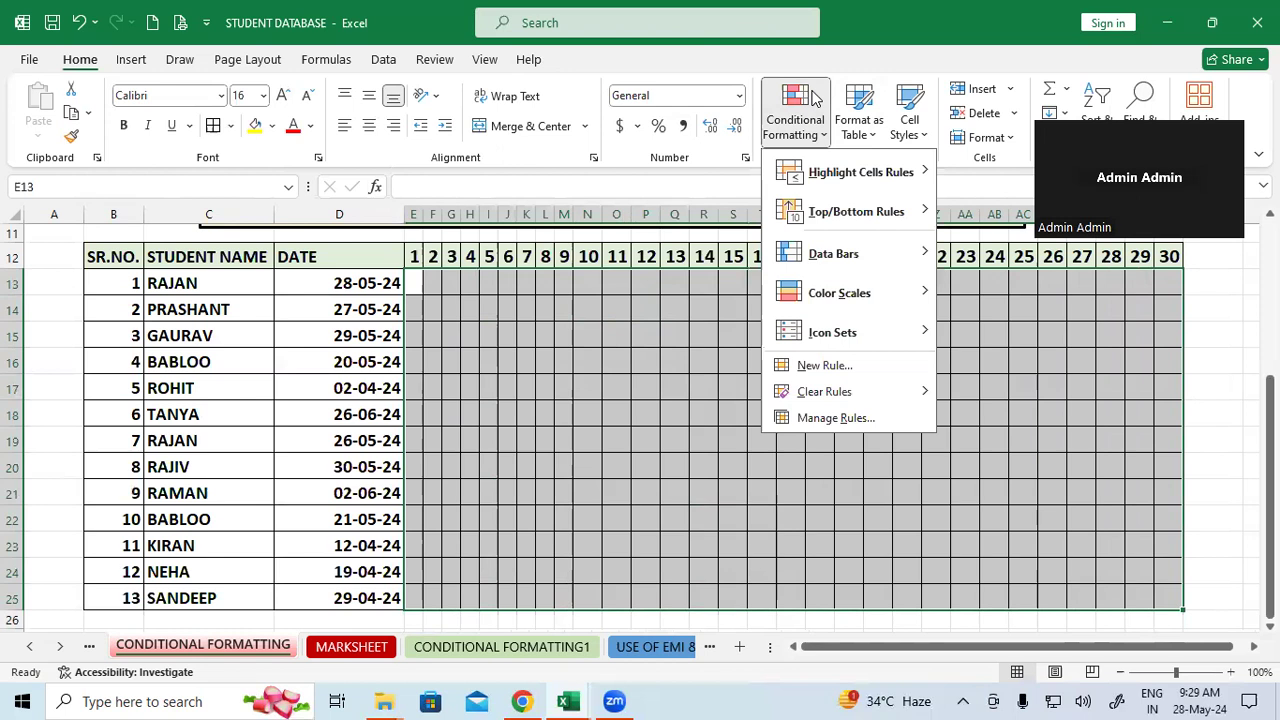
{"action": "mouse_move", "coordinate": [864, 178]}
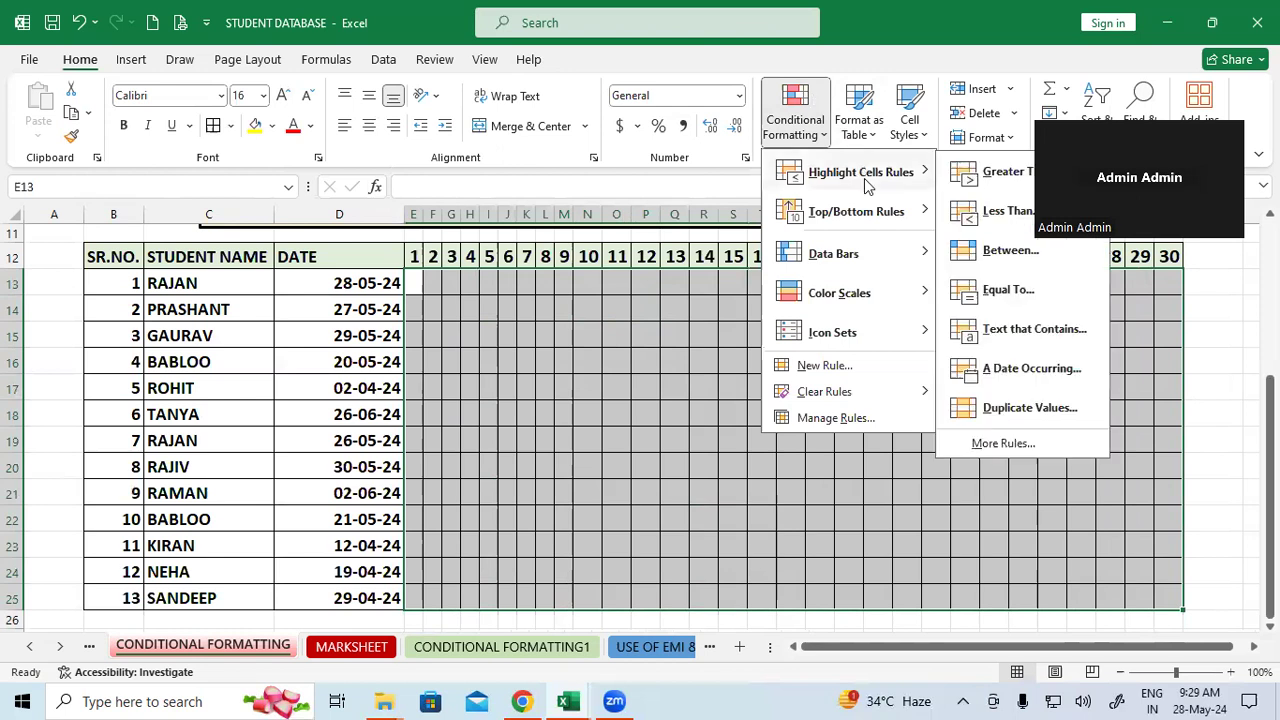
{"action": "left_click", "coordinate": [1030, 338]}
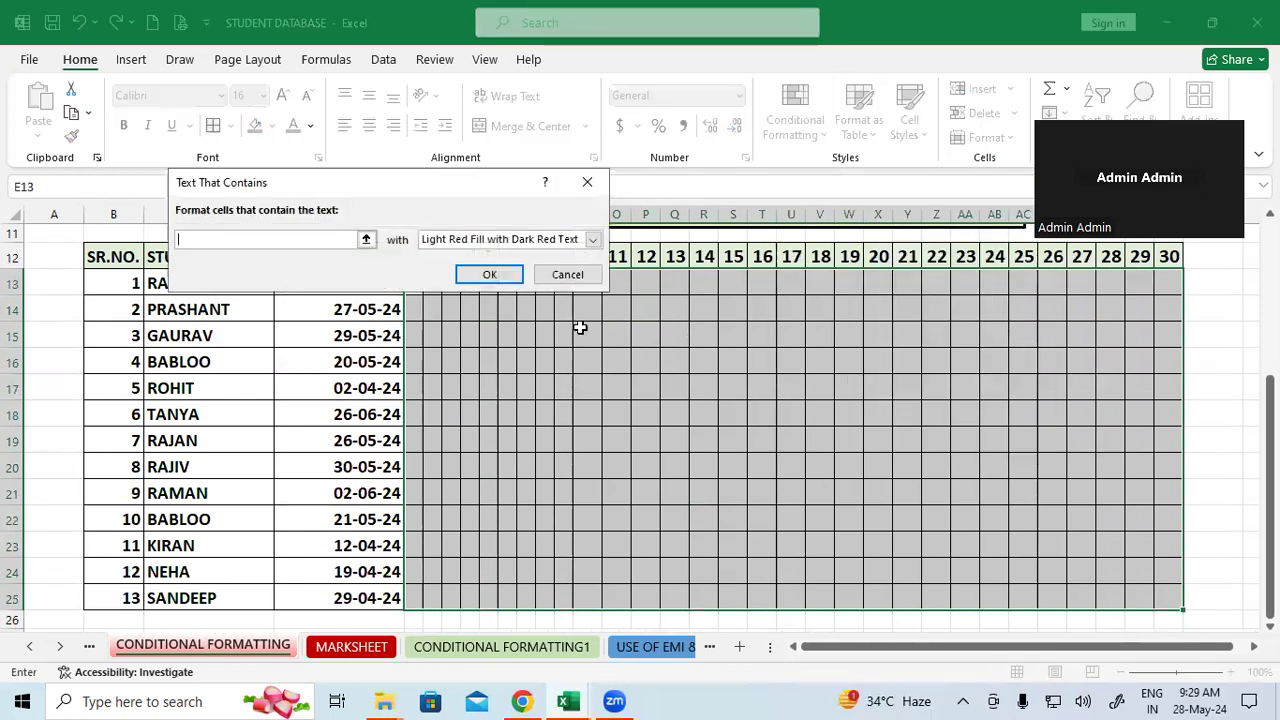
{"action": "type", "text": "P"}
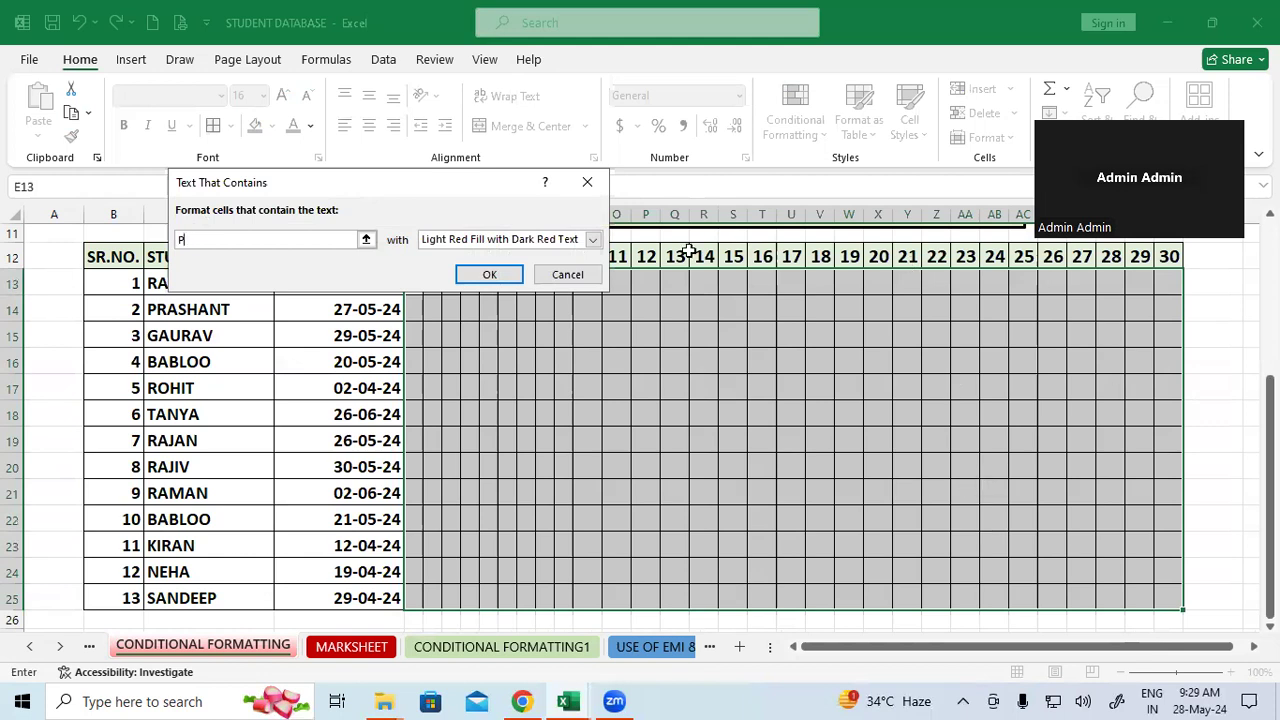
Step: Choose a custom format for the P rule and set its font color to white
{"action": "left_click", "coordinate": [591, 241]}
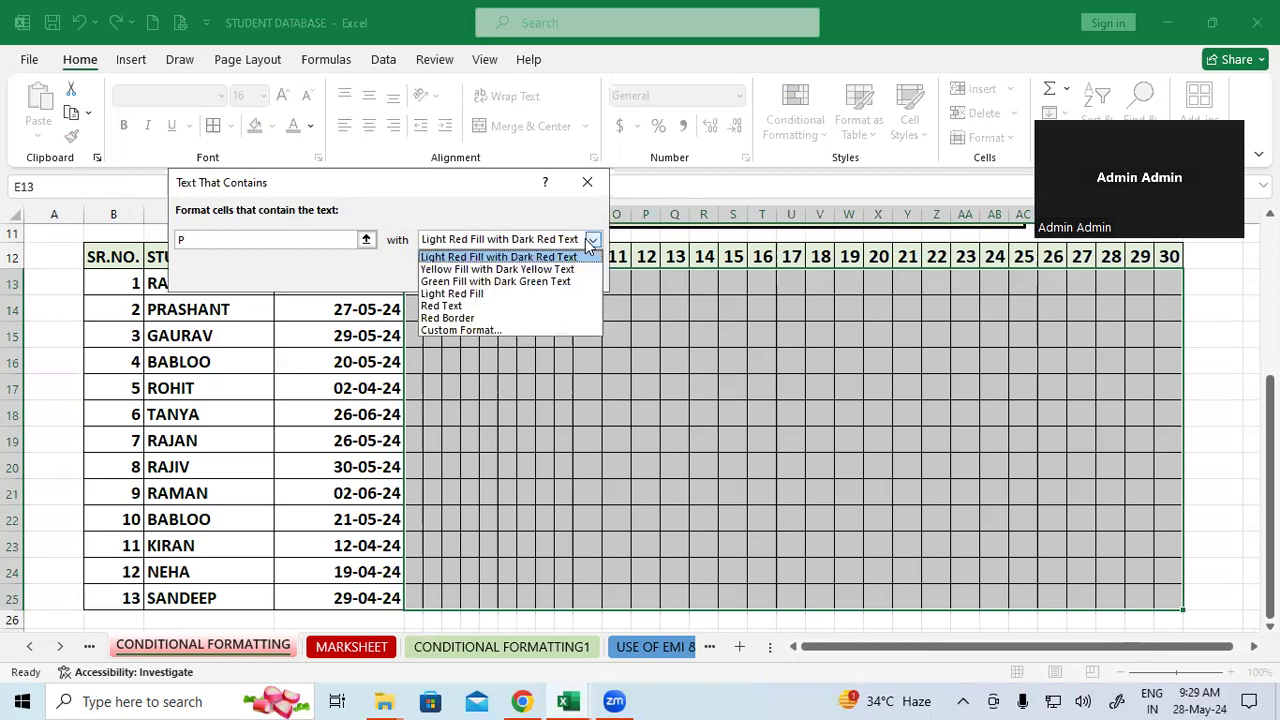
{"action": "left_click", "coordinate": [502, 330]}
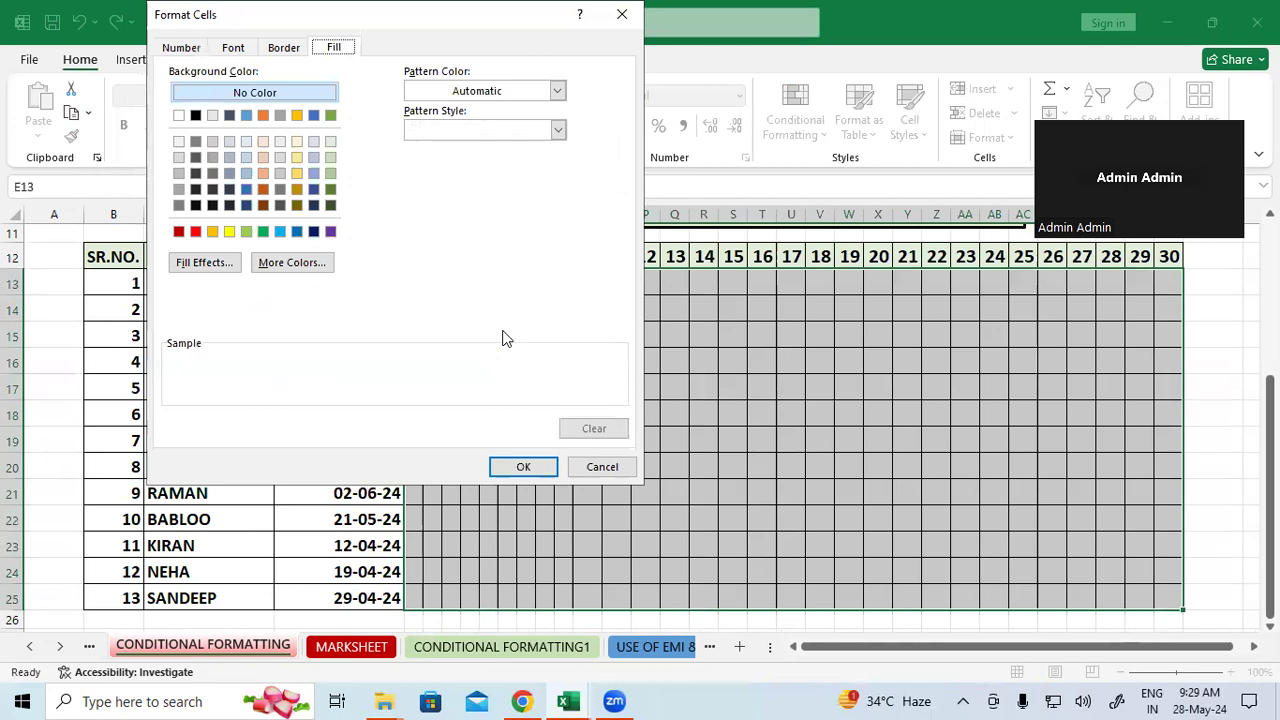
{"action": "left_click", "coordinate": [236, 48]}
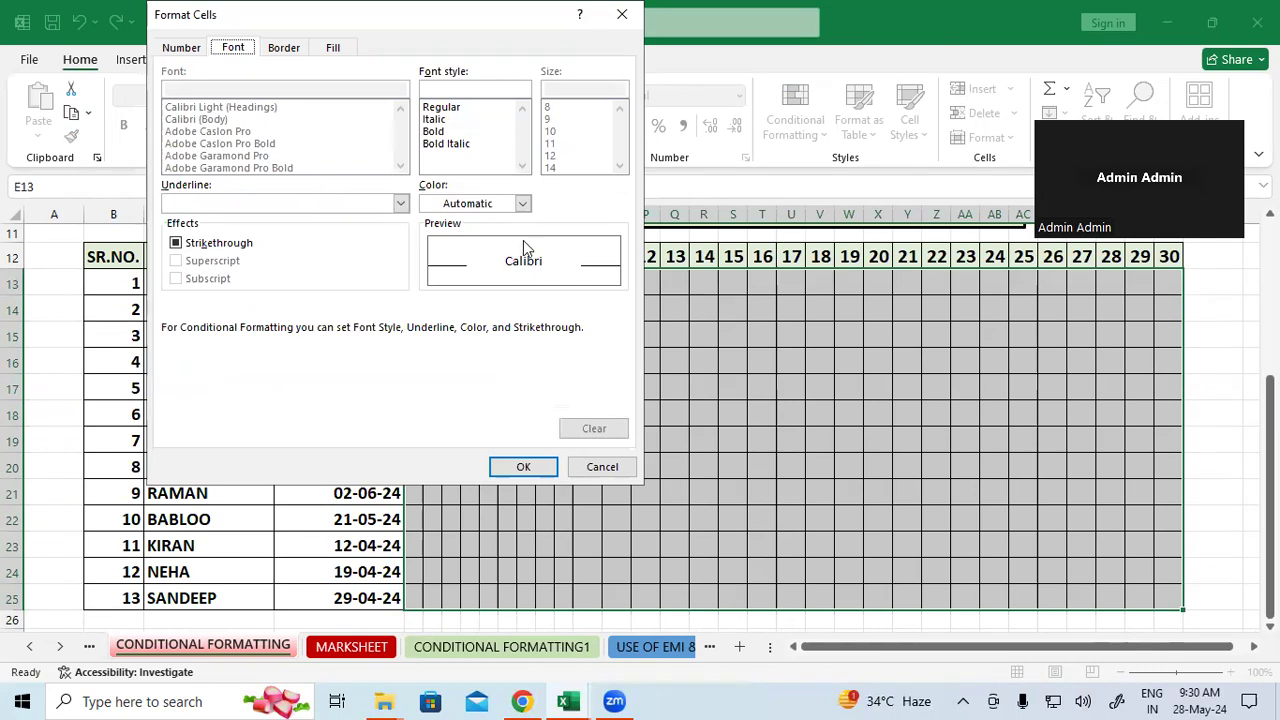
{"action": "left_click", "coordinate": [522, 204]}
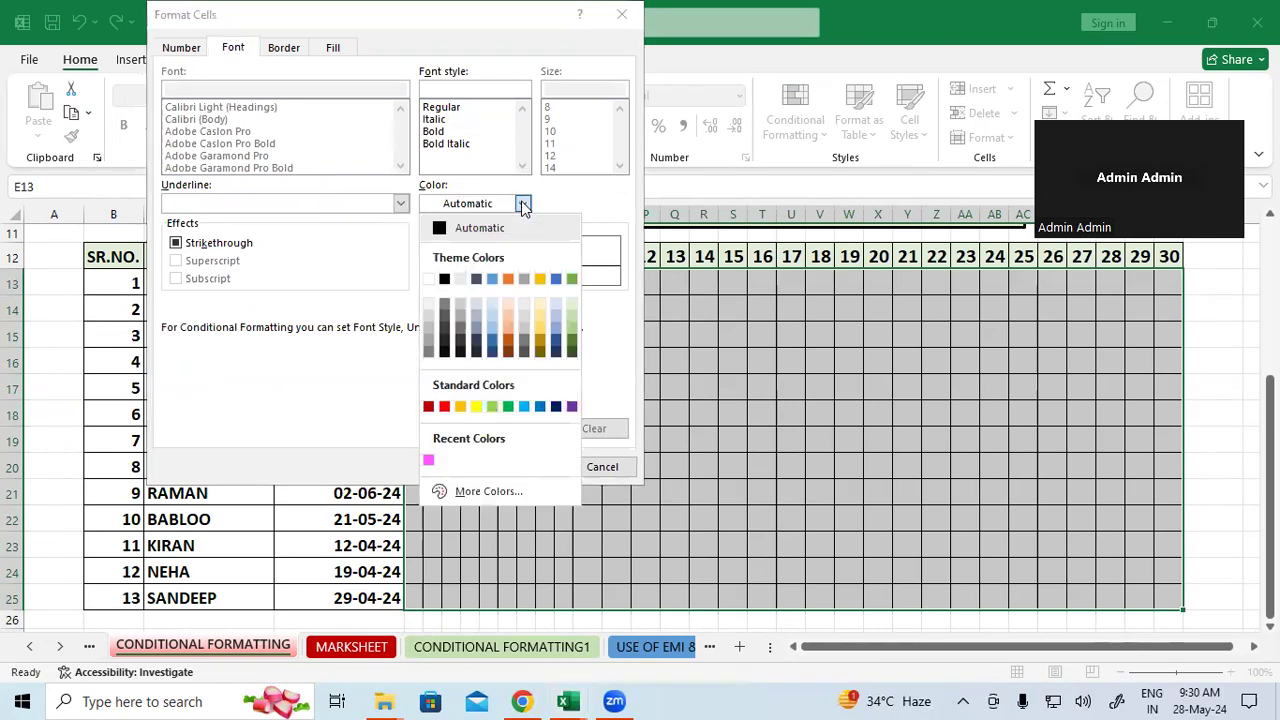
{"action": "left_click", "coordinate": [429, 280]}
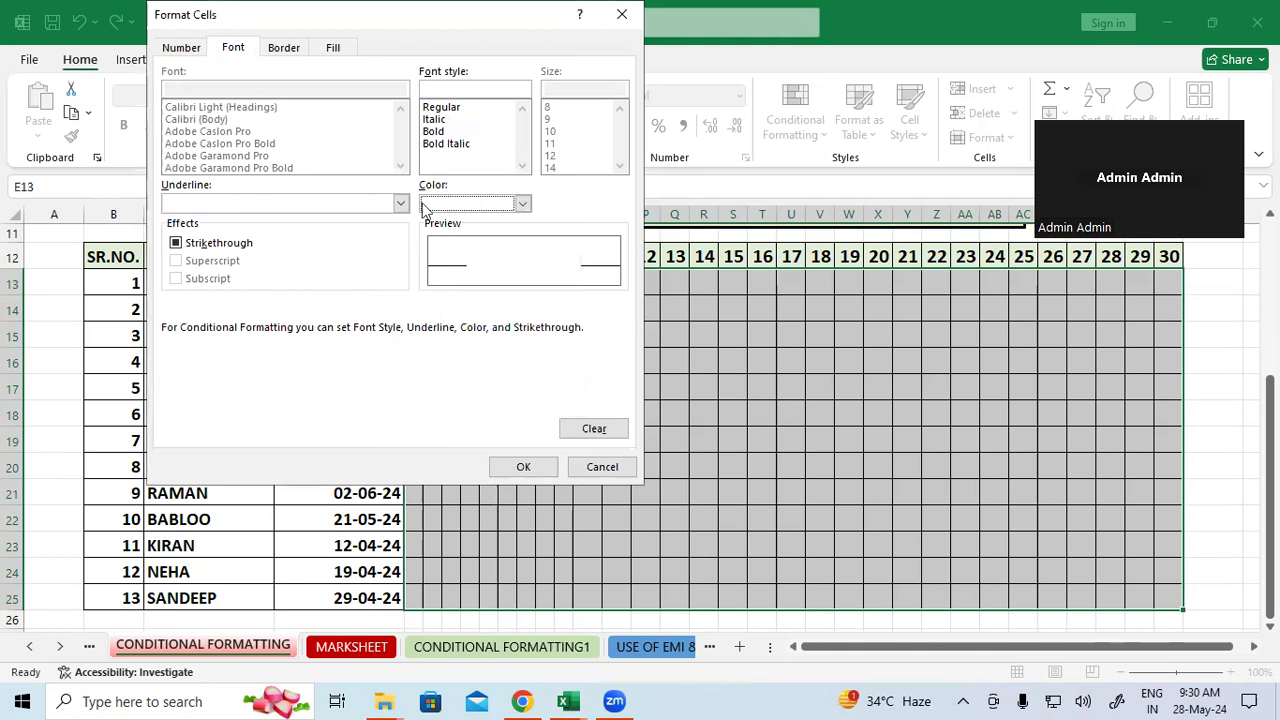
Step: Give the P rule's custom format a green fill and apply the rule to the attendance grid
{"action": "left_click", "coordinate": [337, 48]}
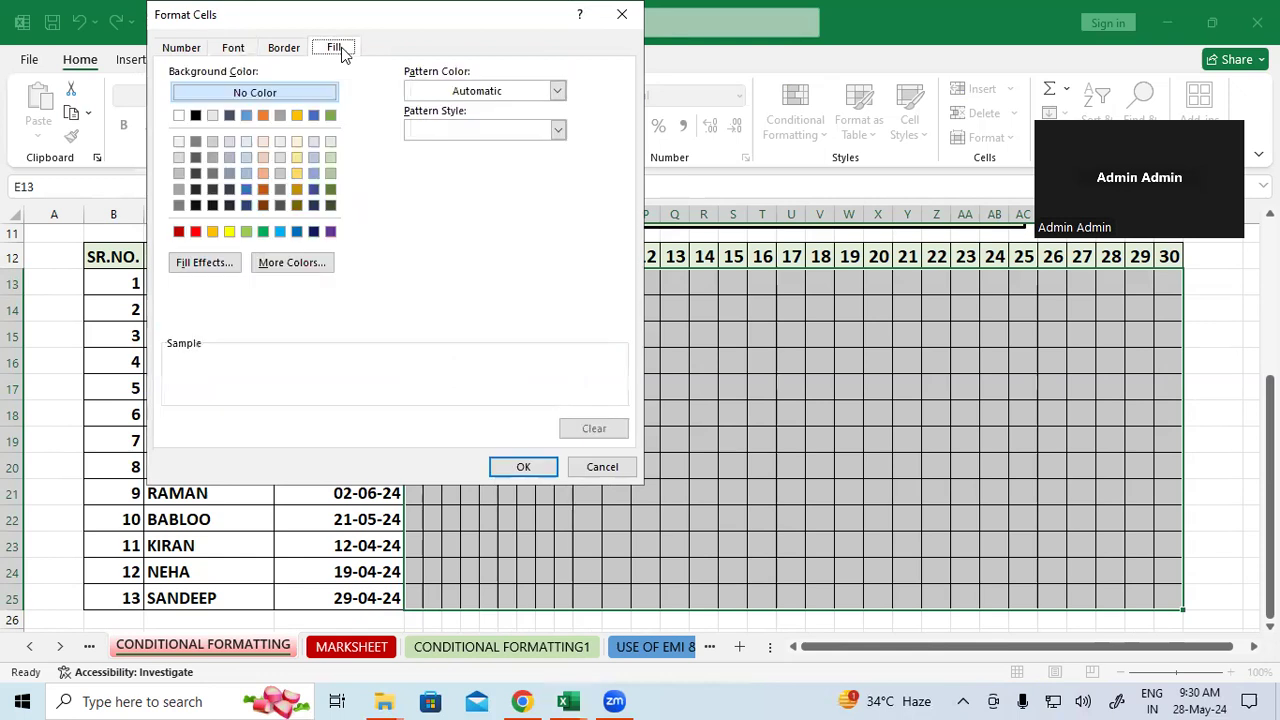
{"action": "left_click", "coordinate": [263, 232]}
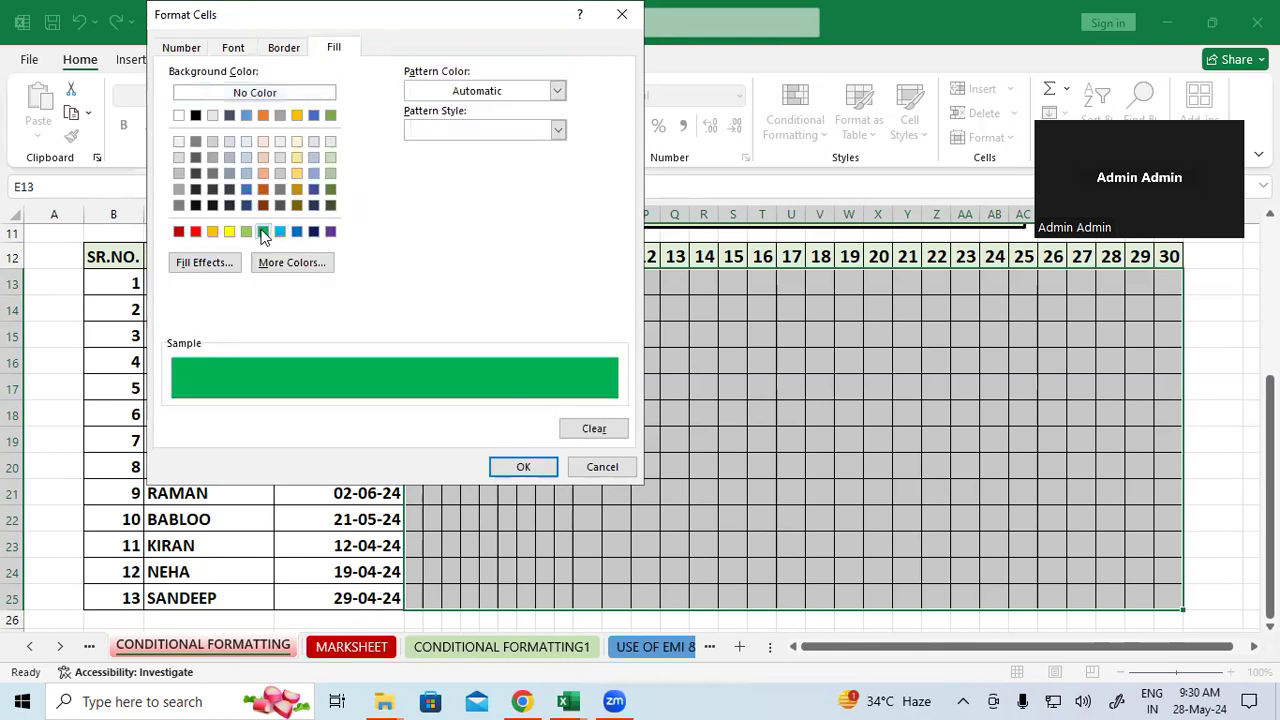
{"action": "left_click", "coordinate": [522, 470]}
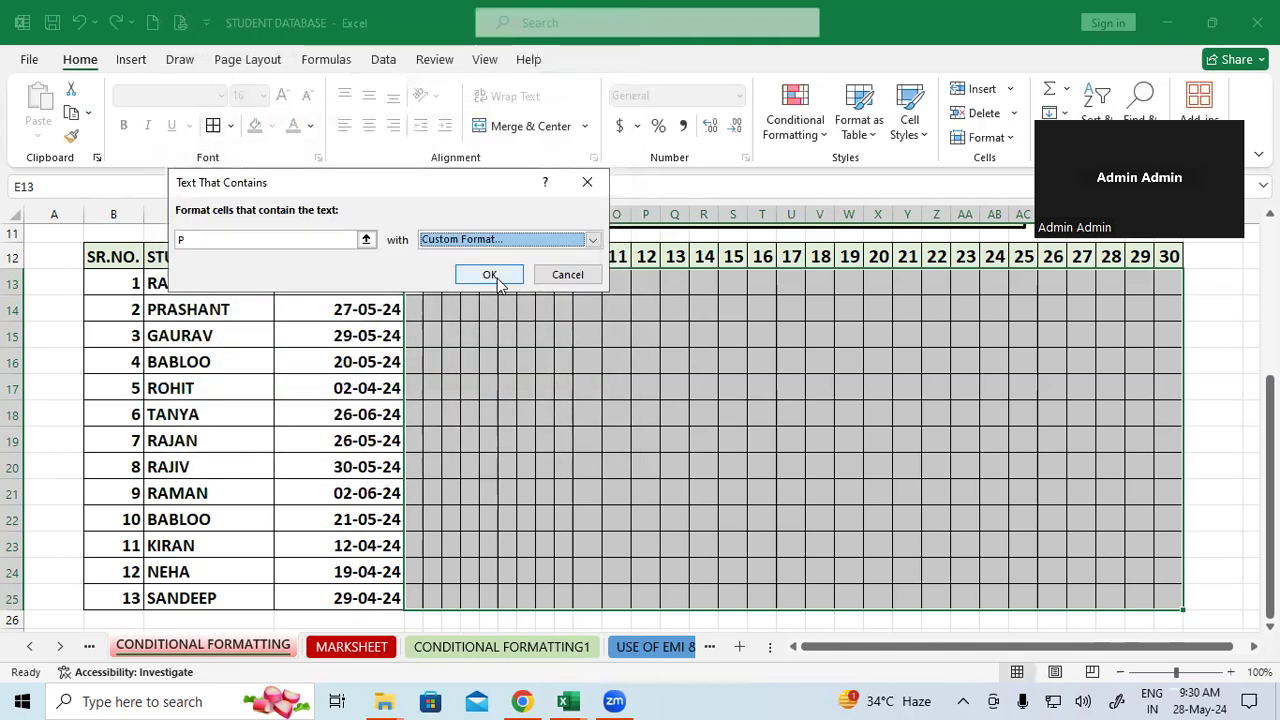
{"action": "left_click", "coordinate": [495, 276]}
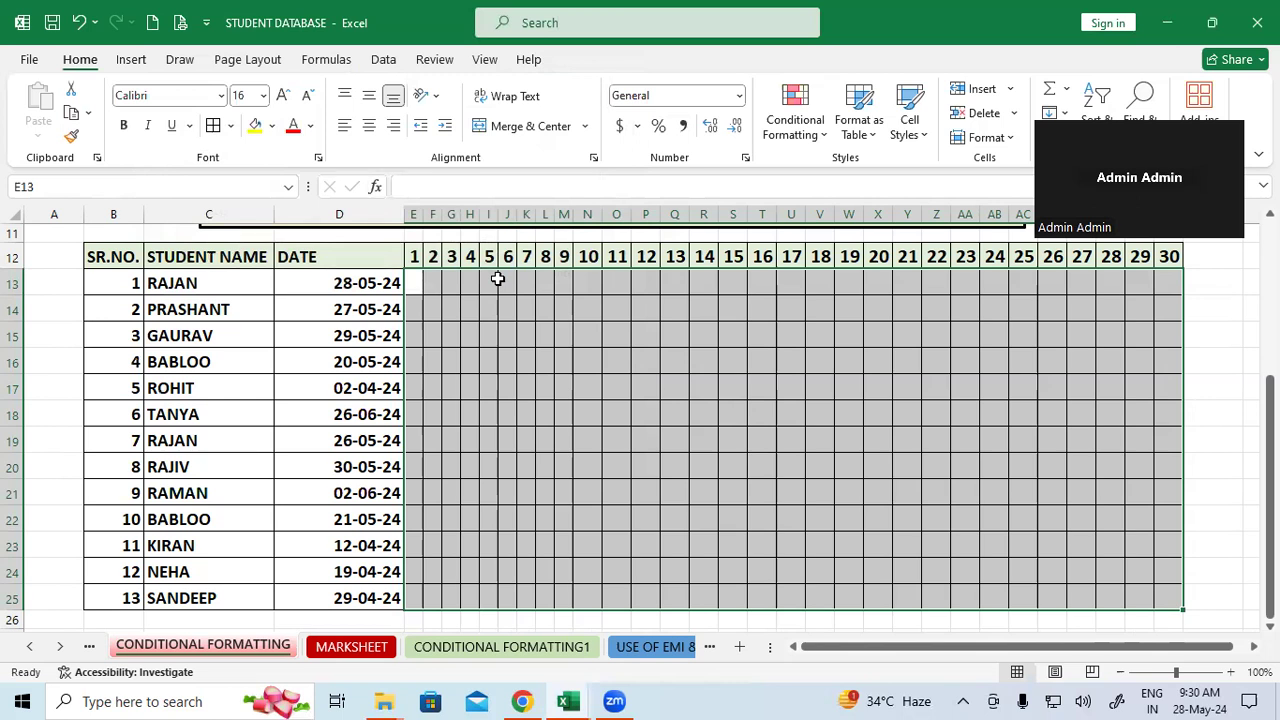
Step: Begin a Text That Contains highlight rule for the text A on the attendance grid, using a custom format
{"action": "left_click", "coordinate": [800, 100]}
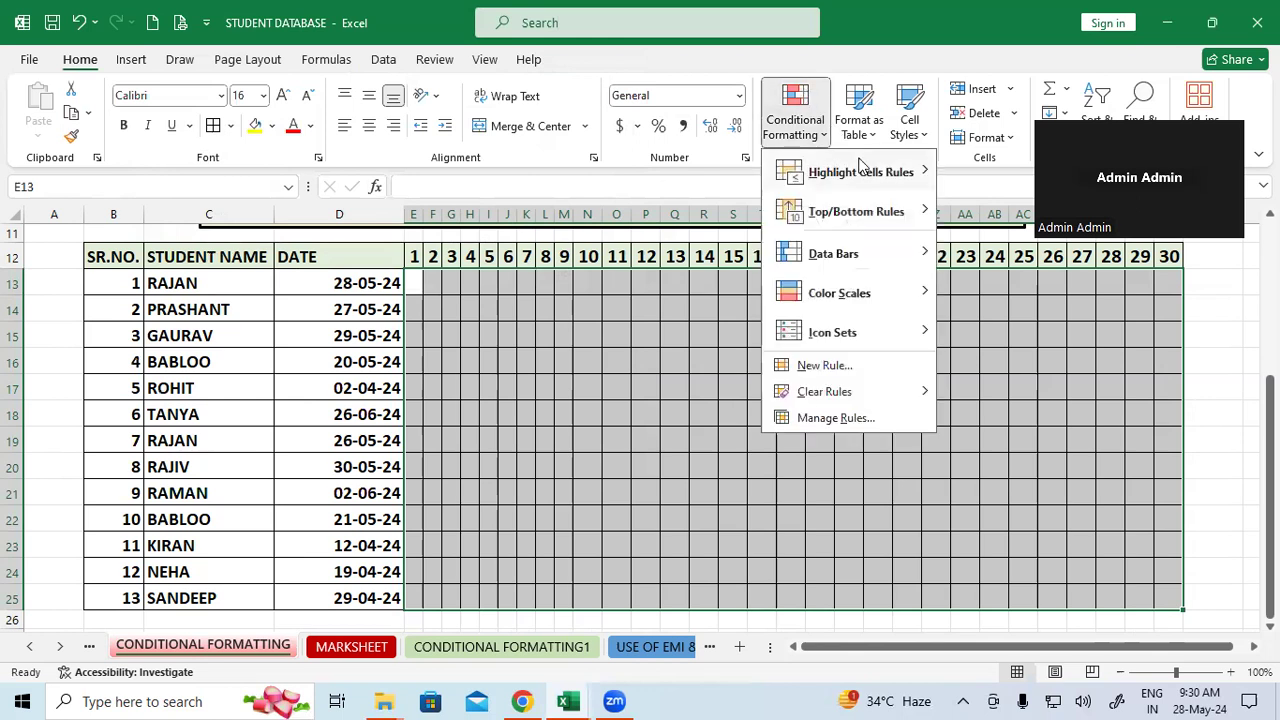
{"action": "mouse_move", "coordinate": [865, 180]}
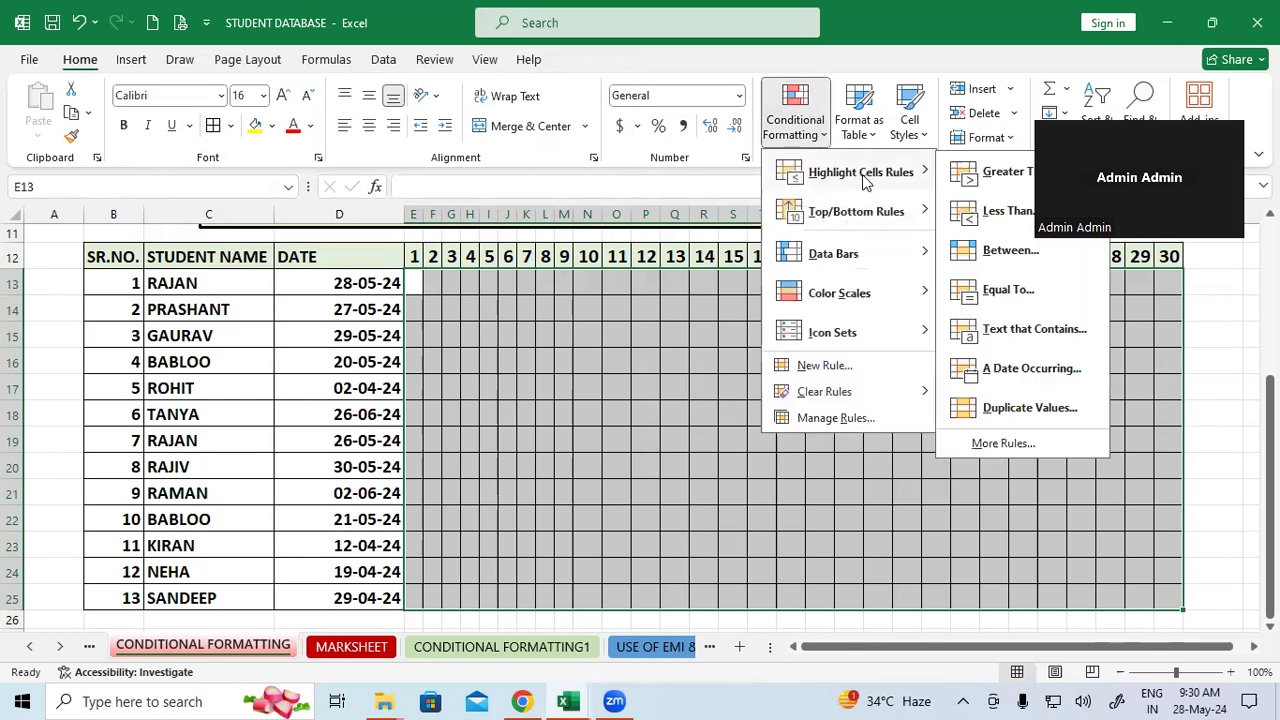
{"action": "left_click", "coordinate": [1027, 331]}
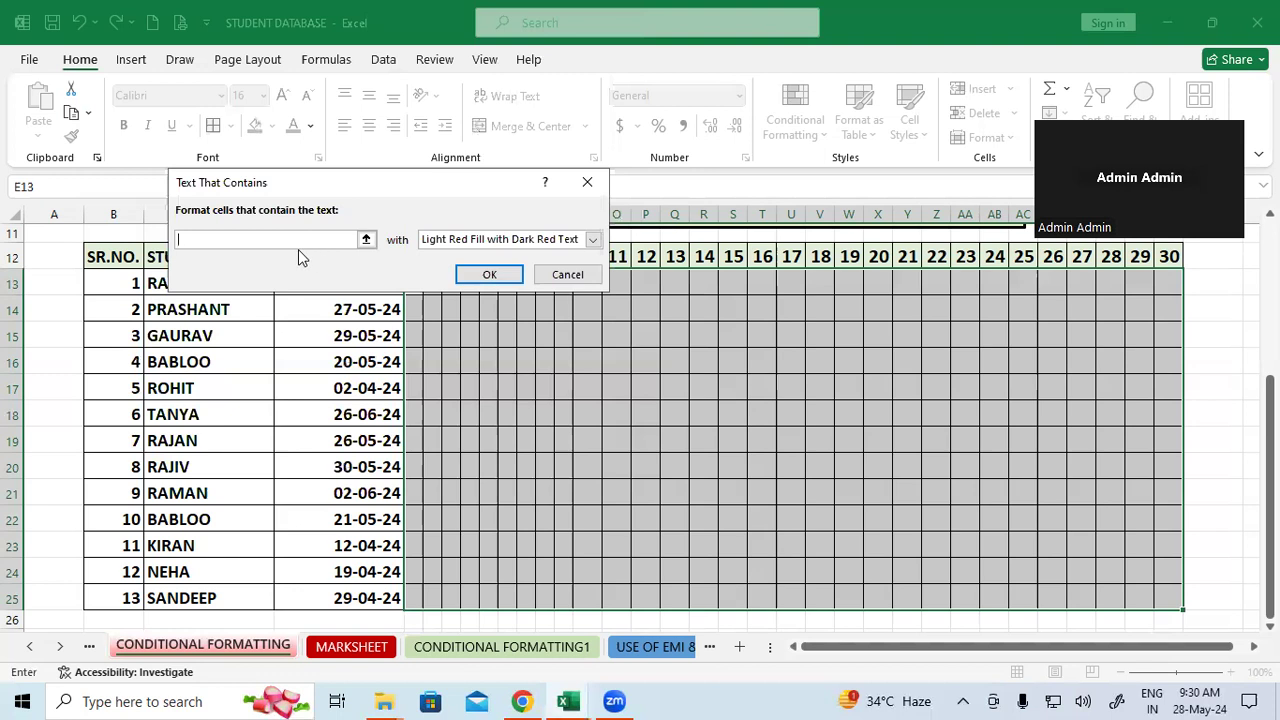
{"action": "type", "text": "A"}
{"action": "left_click", "coordinate": [593, 240]}
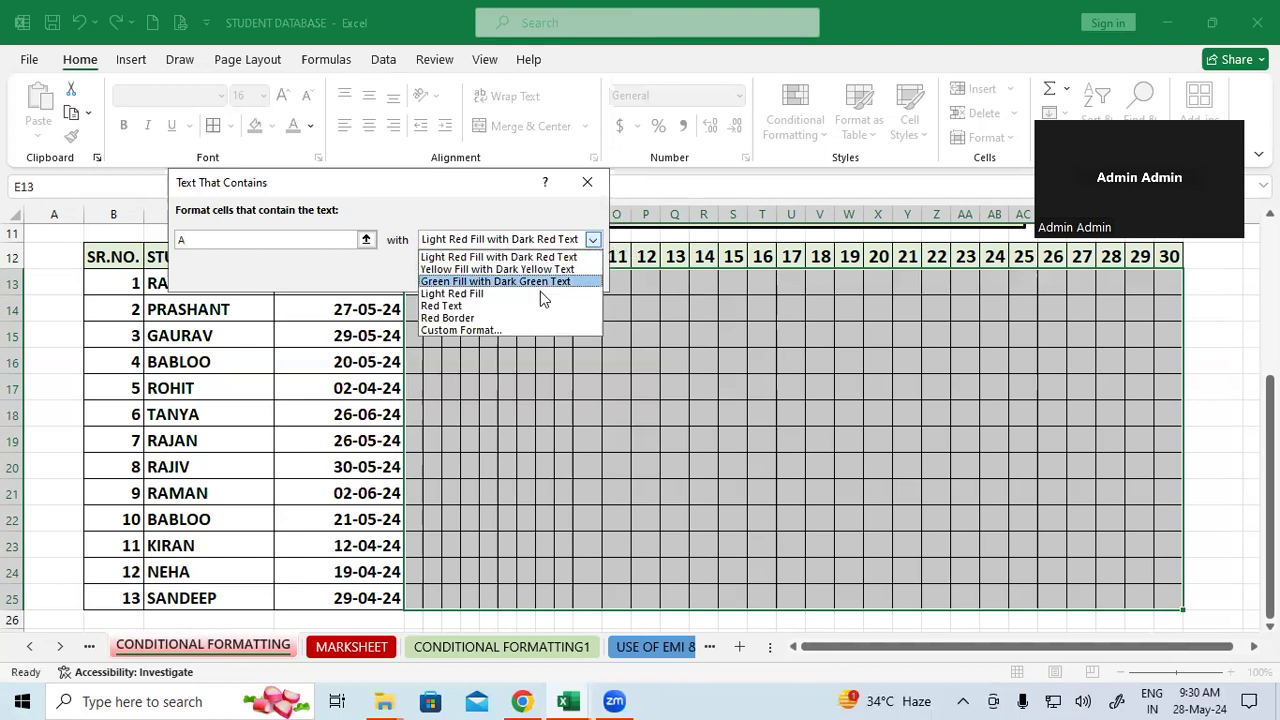
{"action": "left_click", "coordinate": [495, 330]}
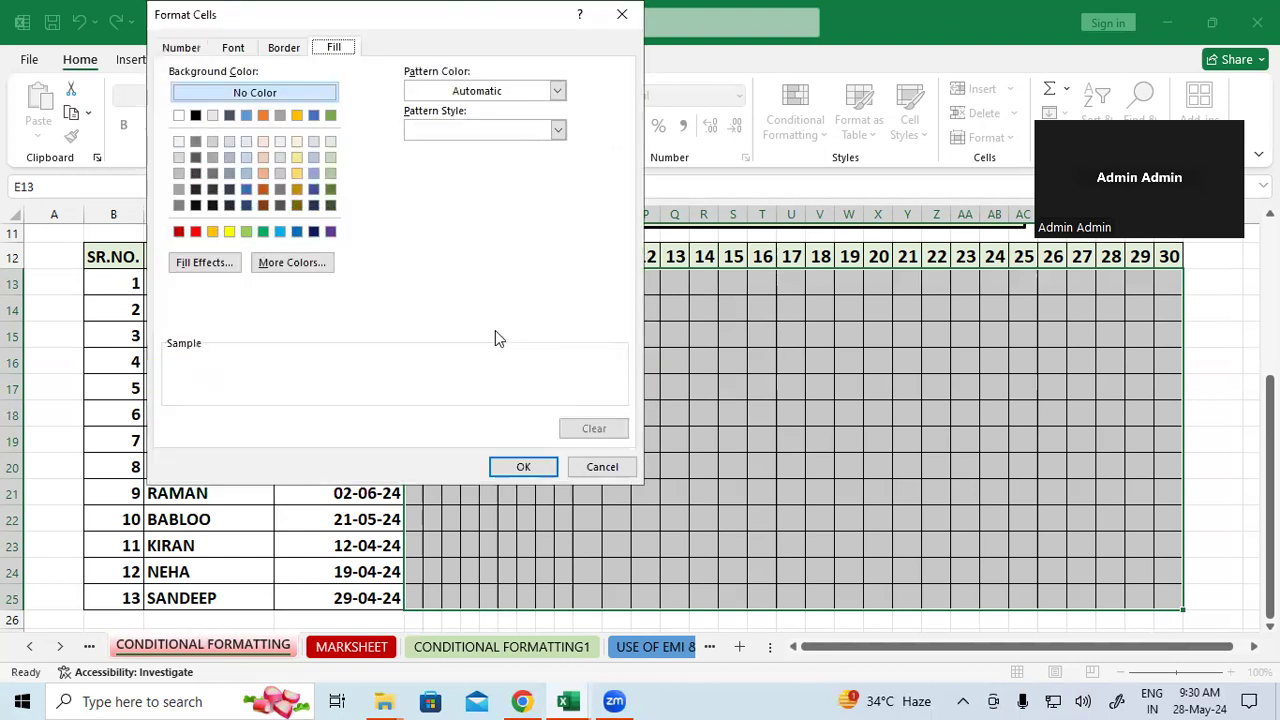
Step: Format the A rule with a bold white font and a red fill, and apply it to the grid
{"action": "left_click", "coordinate": [231, 52]}
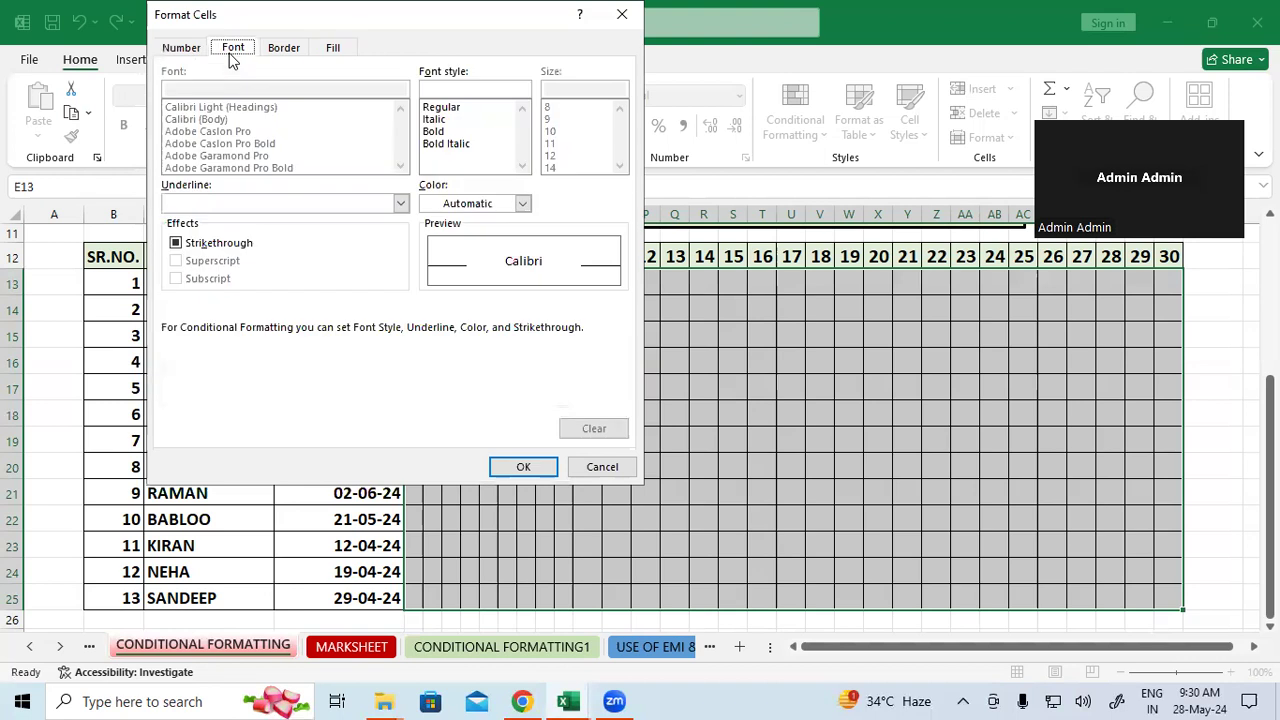
{"action": "left_click", "coordinate": [444, 133]}
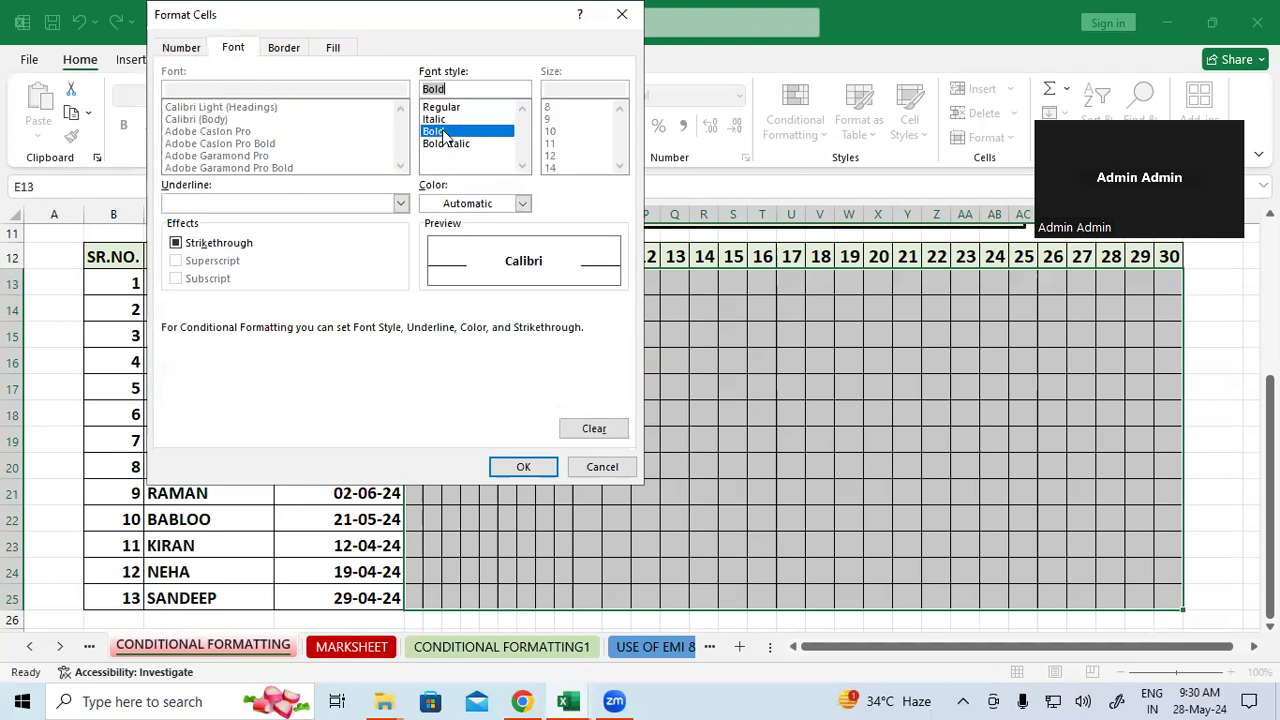
{"action": "left_click", "coordinate": [523, 204]}
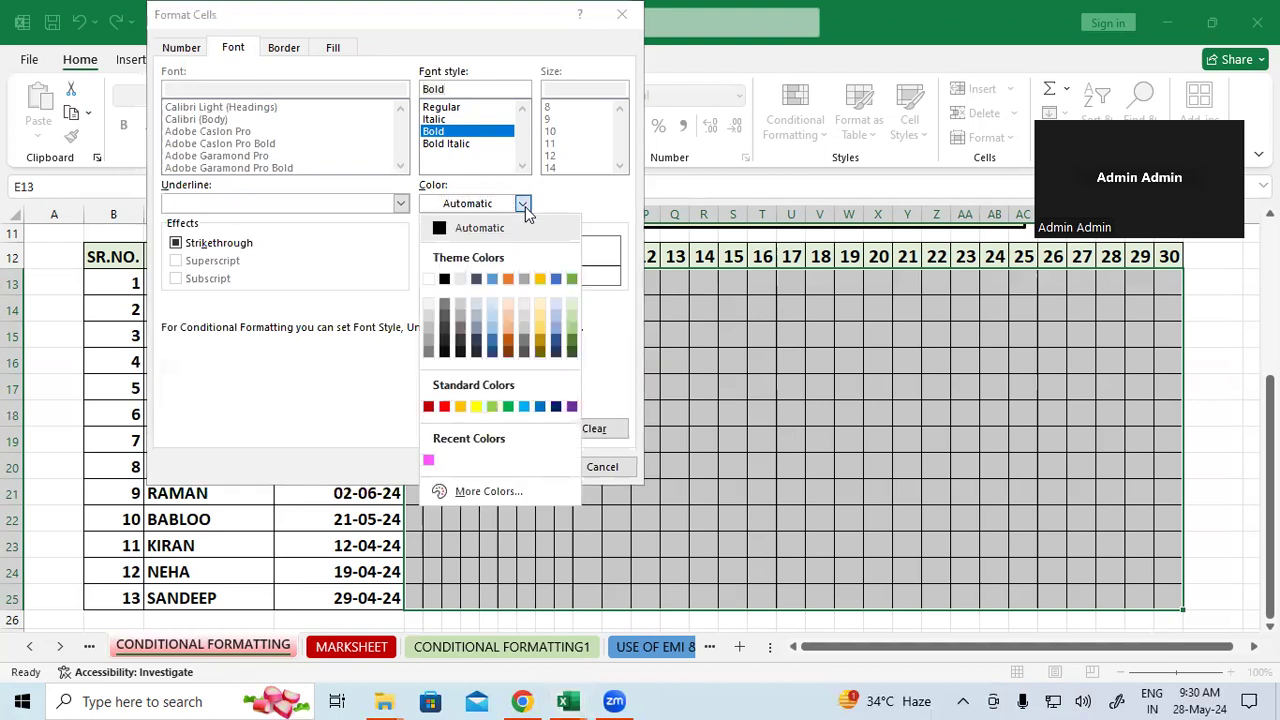
{"action": "left_click", "coordinate": [428, 278]}
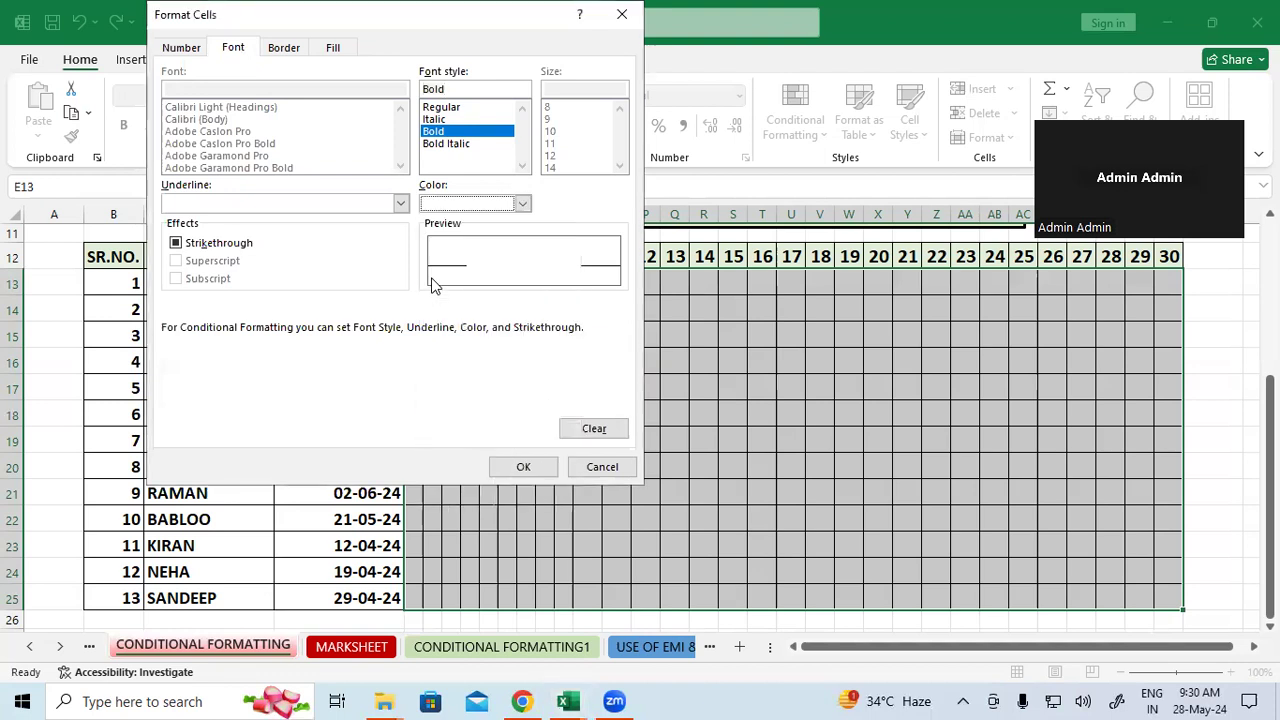
{"action": "left_click", "coordinate": [334, 48]}
{"action": "left_click", "coordinate": [195, 232]}
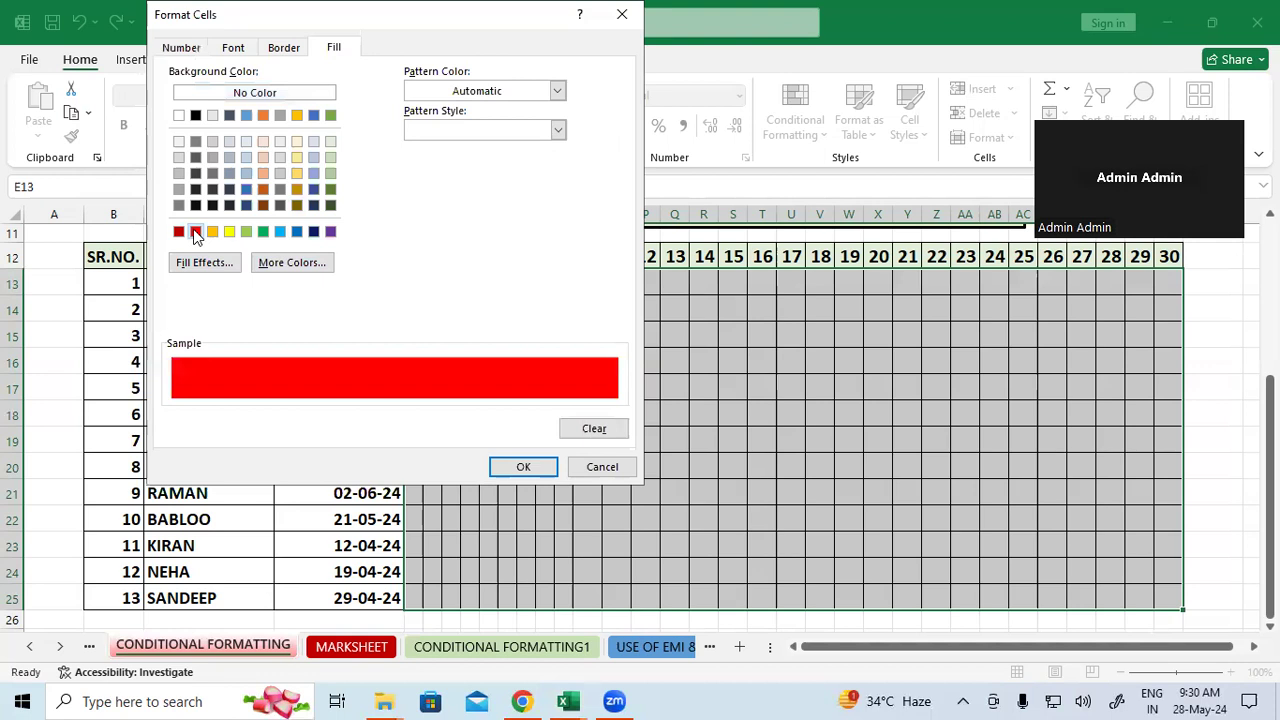
{"action": "left_click", "coordinate": [546, 469]}
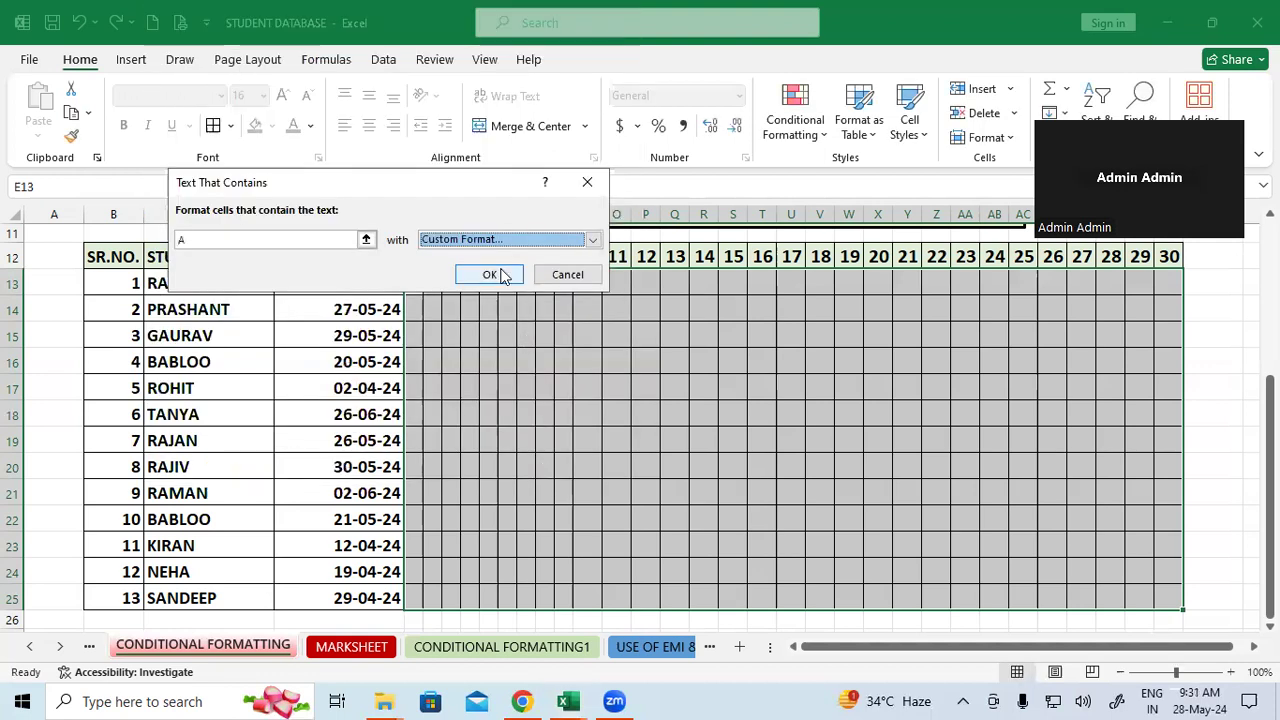
{"action": "left_click", "coordinate": [500, 271]}
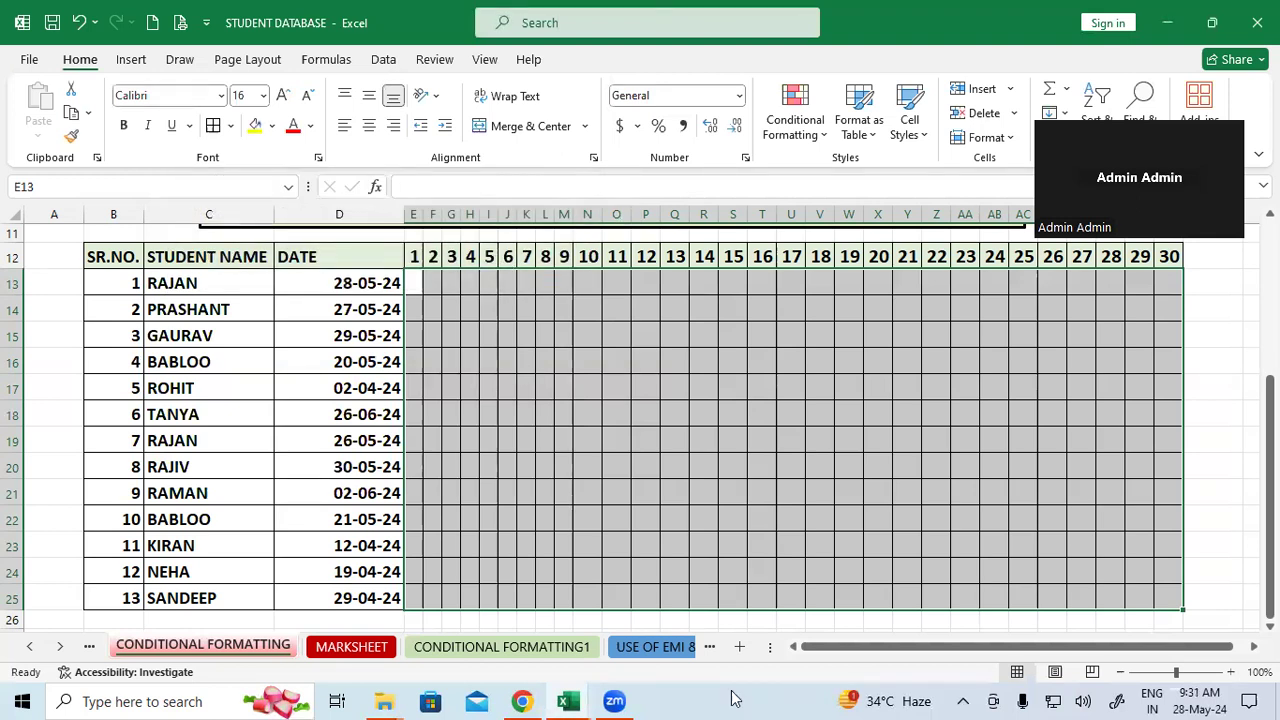
Step: Begin a Text That Contains highlight rule for the text L on the attendance grid, using a custom format
{"action": "left_click", "coordinate": [791, 105]}
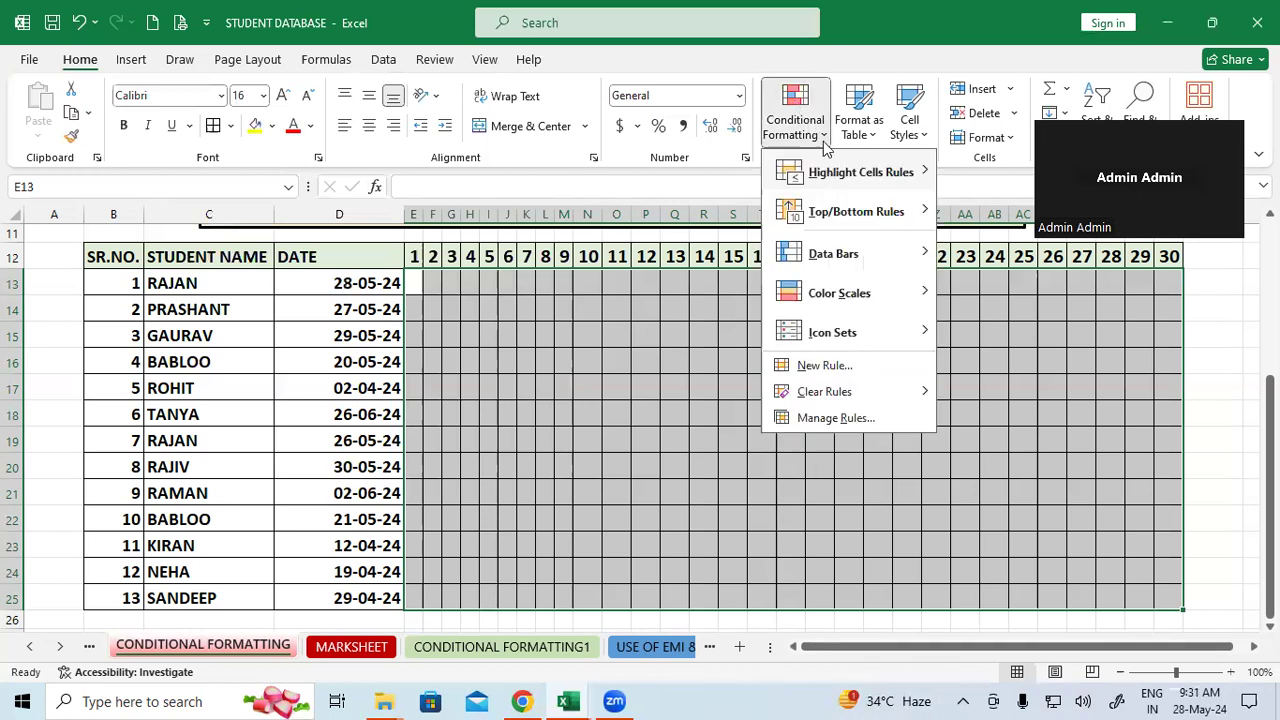
{"action": "mouse_move", "coordinate": [838, 178]}
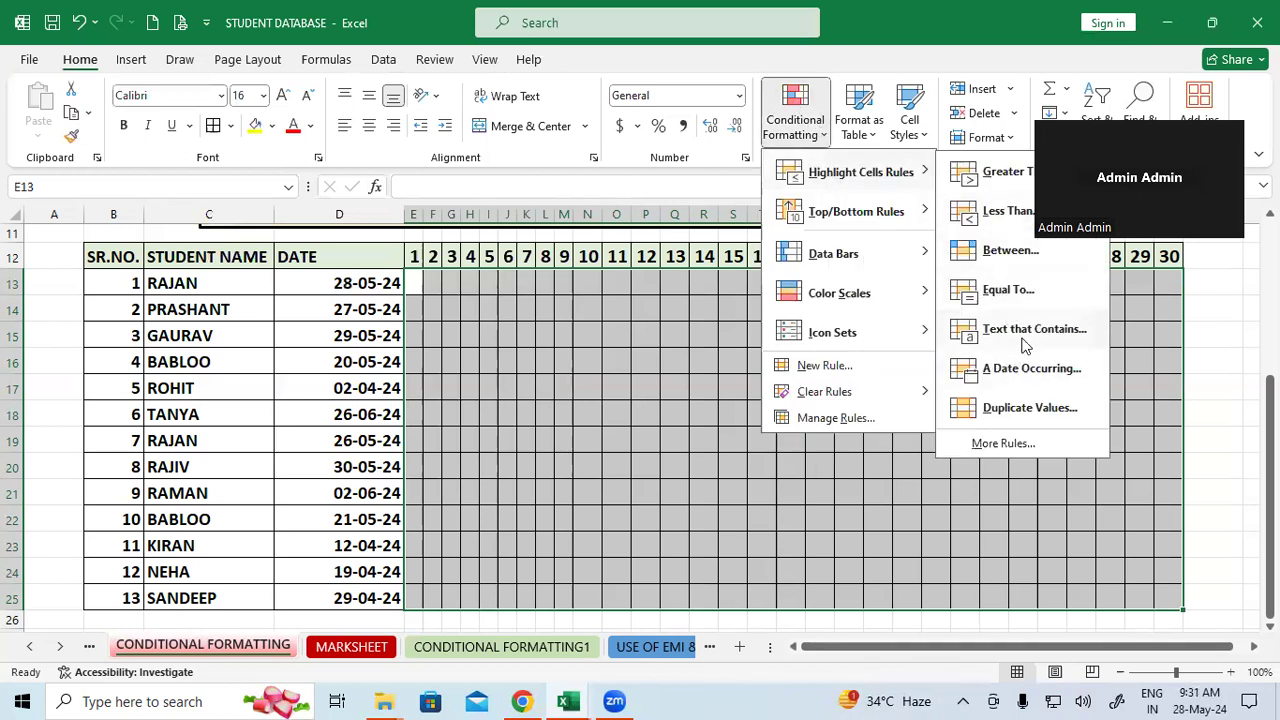
{"action": "left_click", "coordinate": [1025, 327]}
{"action": "type", "text": "L"}
{"action": "left_click", "coordinate": [580, 243]}
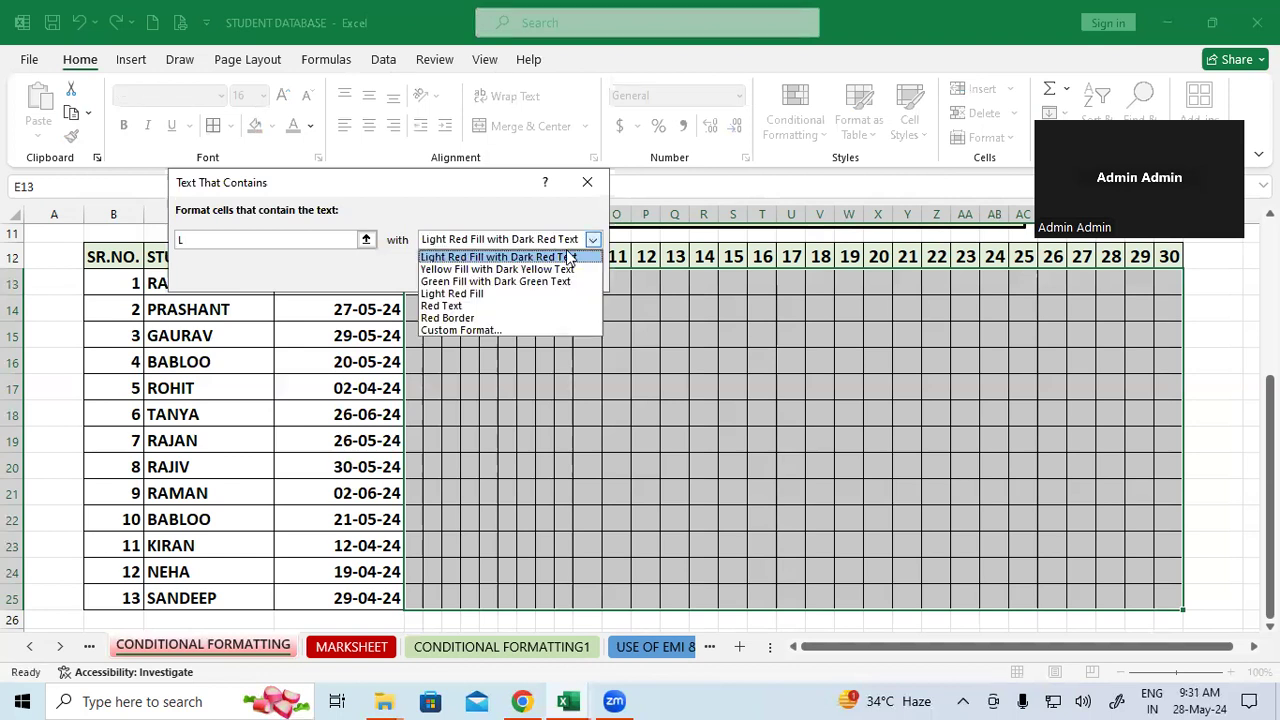
{"action": "left_click", "coordinate": [491, 331]}
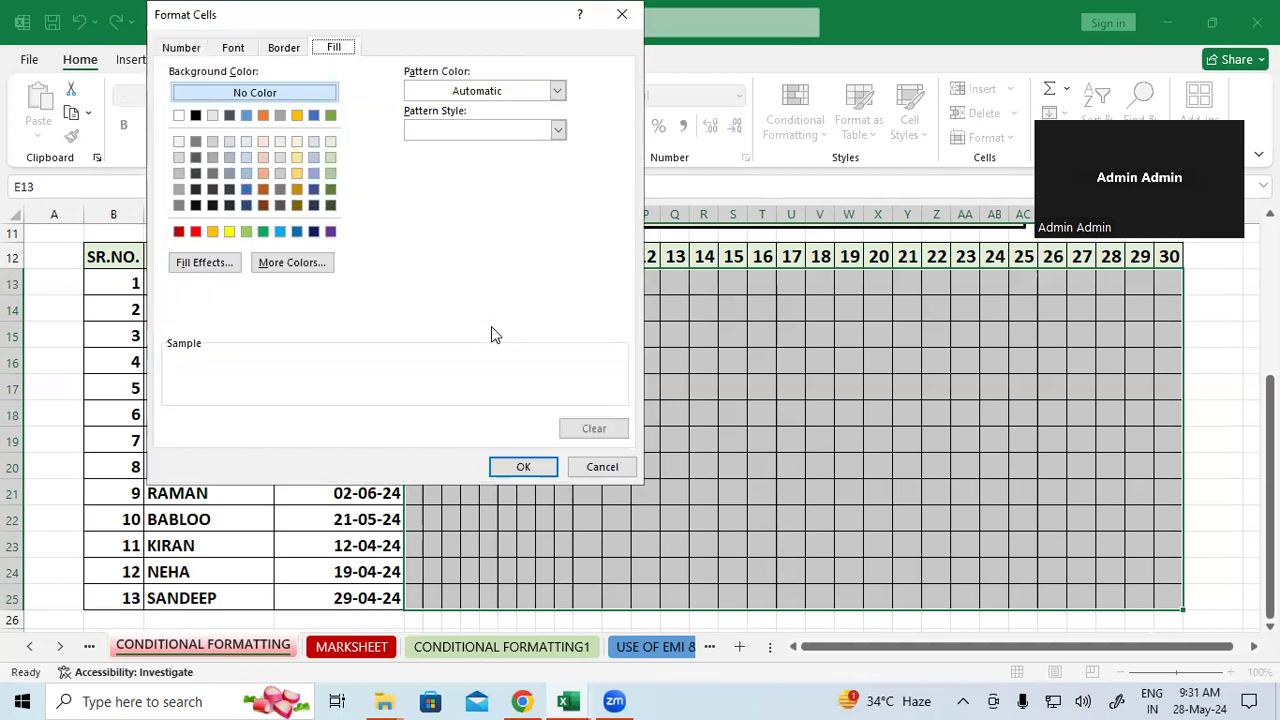
Step: Format the L rule with a bold black font and a yellow fill, and apply it to the grid
{"action": "left_click", "coordinate": [224, 48]}
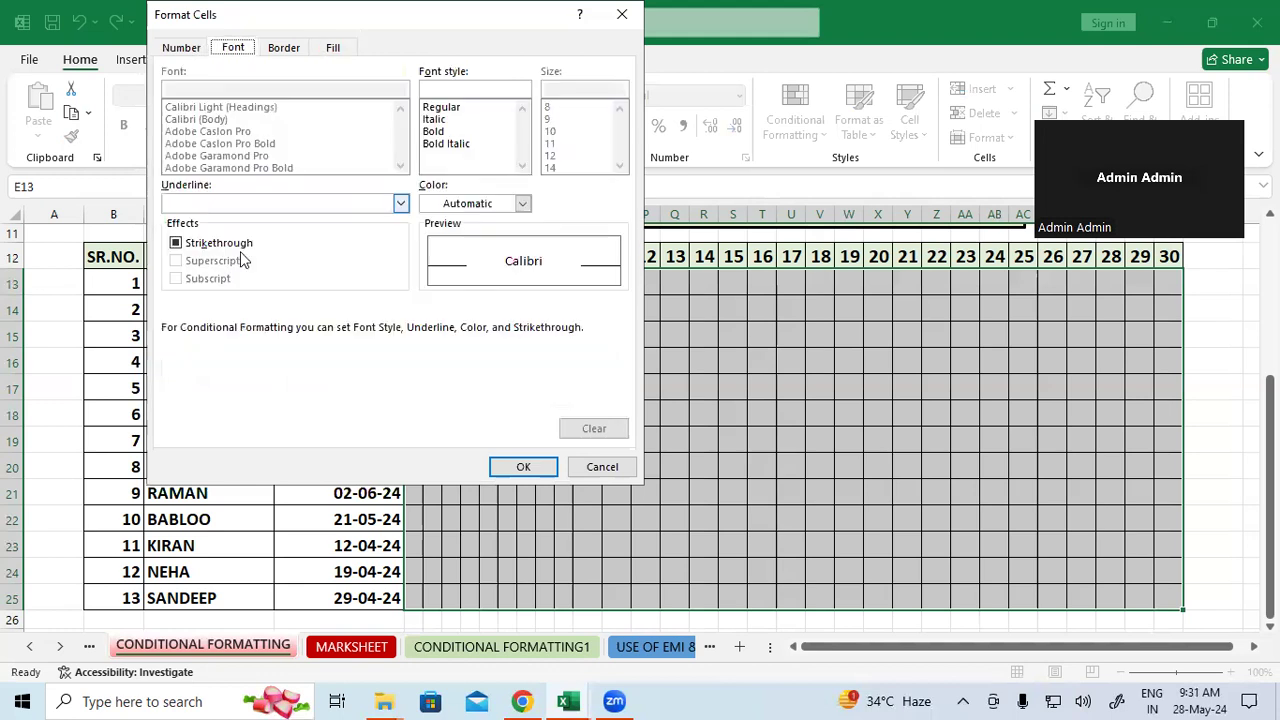
{"action": "left_click", "coordinate": [443, 132]}
{"action": "left_click", "coordinate": [524, 203]}
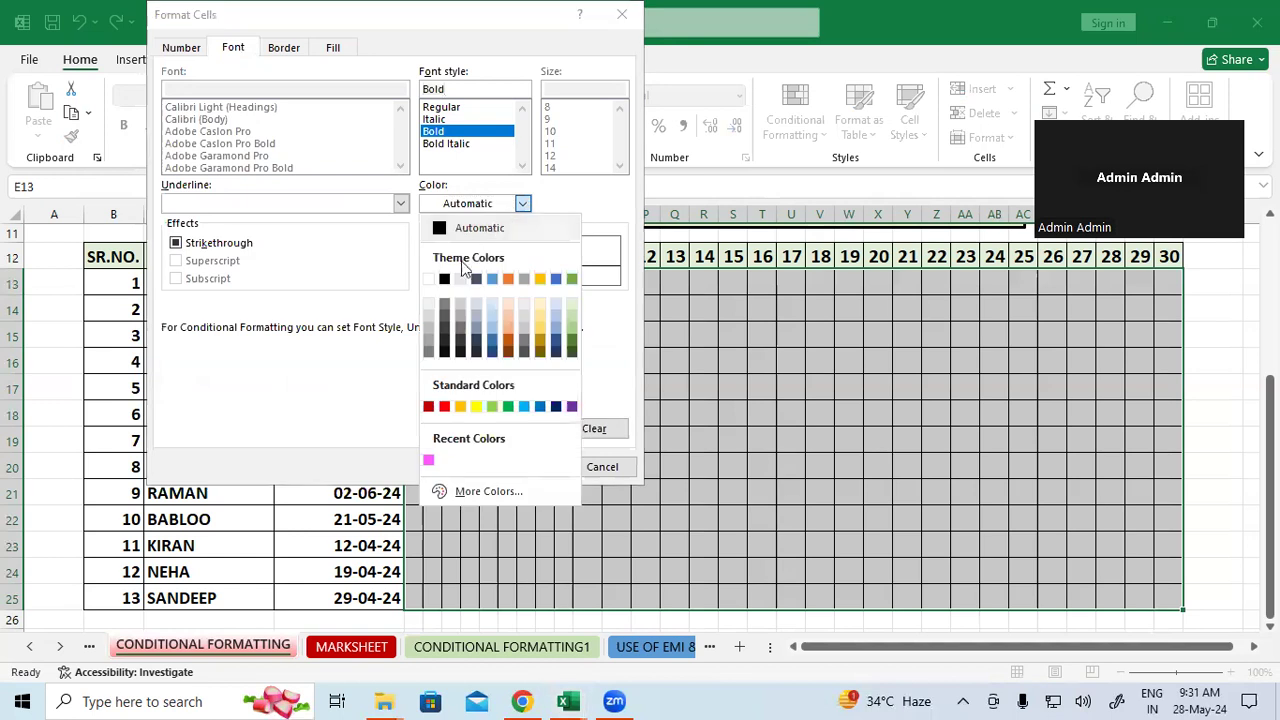
{"action": "left_click", "coordinate": [443, 276]}
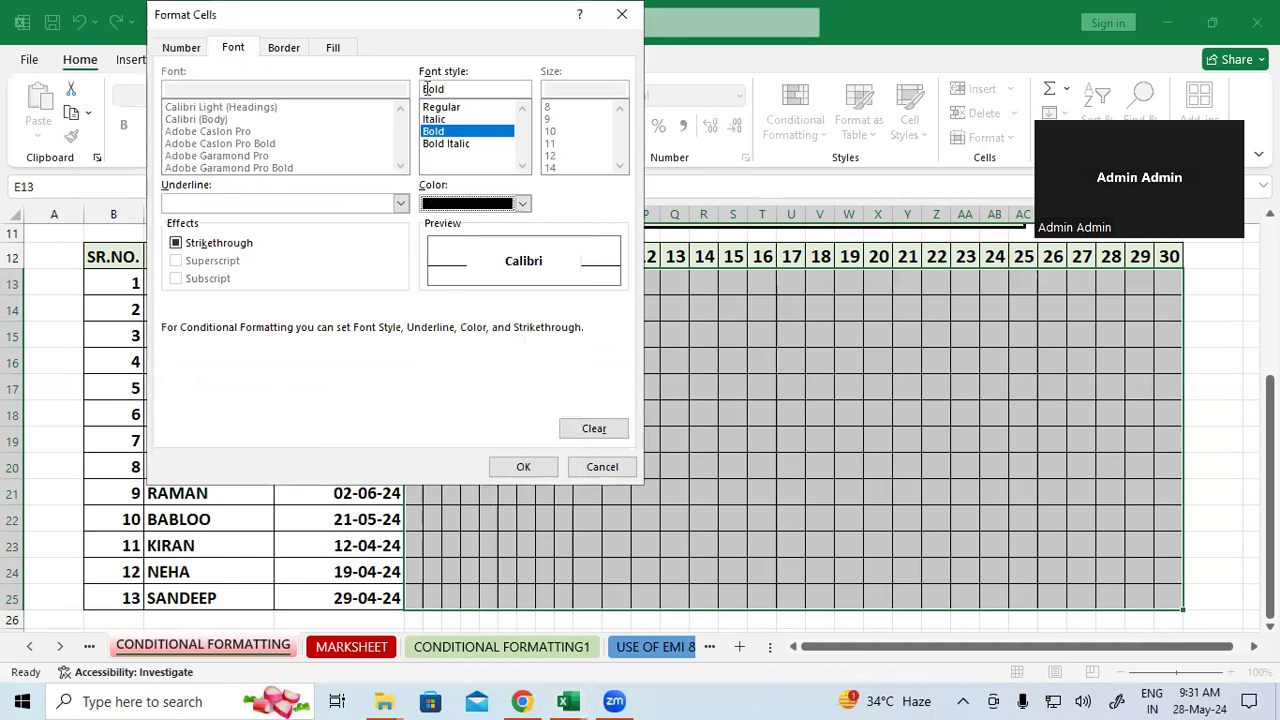
{"action": "left_click", "coordinate": [340, 48]}
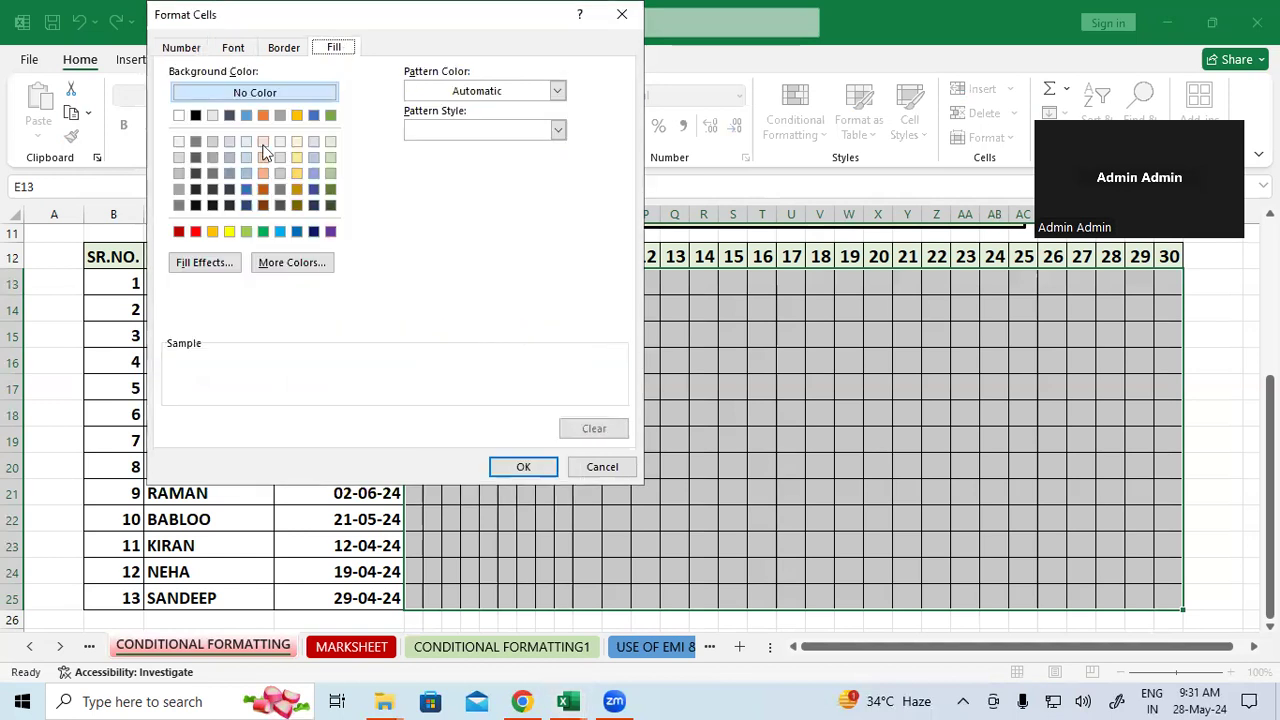
{"action": "left_click", "coordinate": [229, 231]}
{"action": "left_click", "coordinate": [525, 467]}
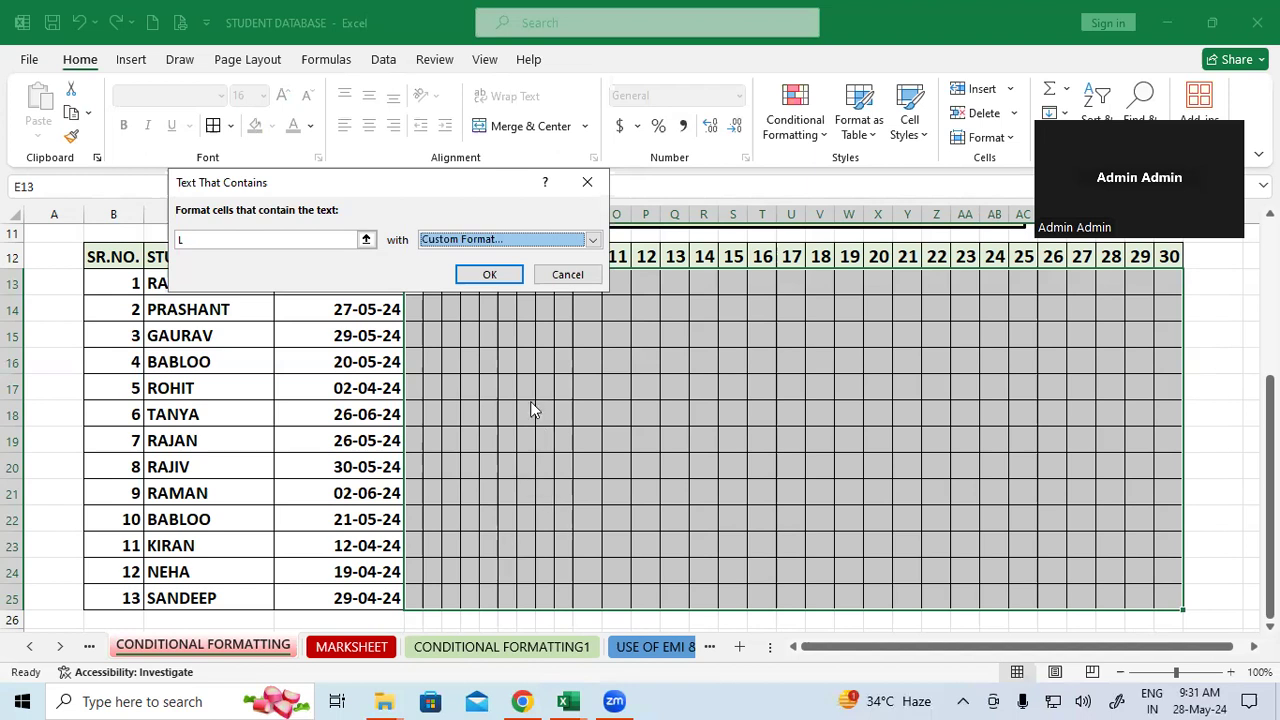
{"action": "left_click", "coordinate": [480, 276]}
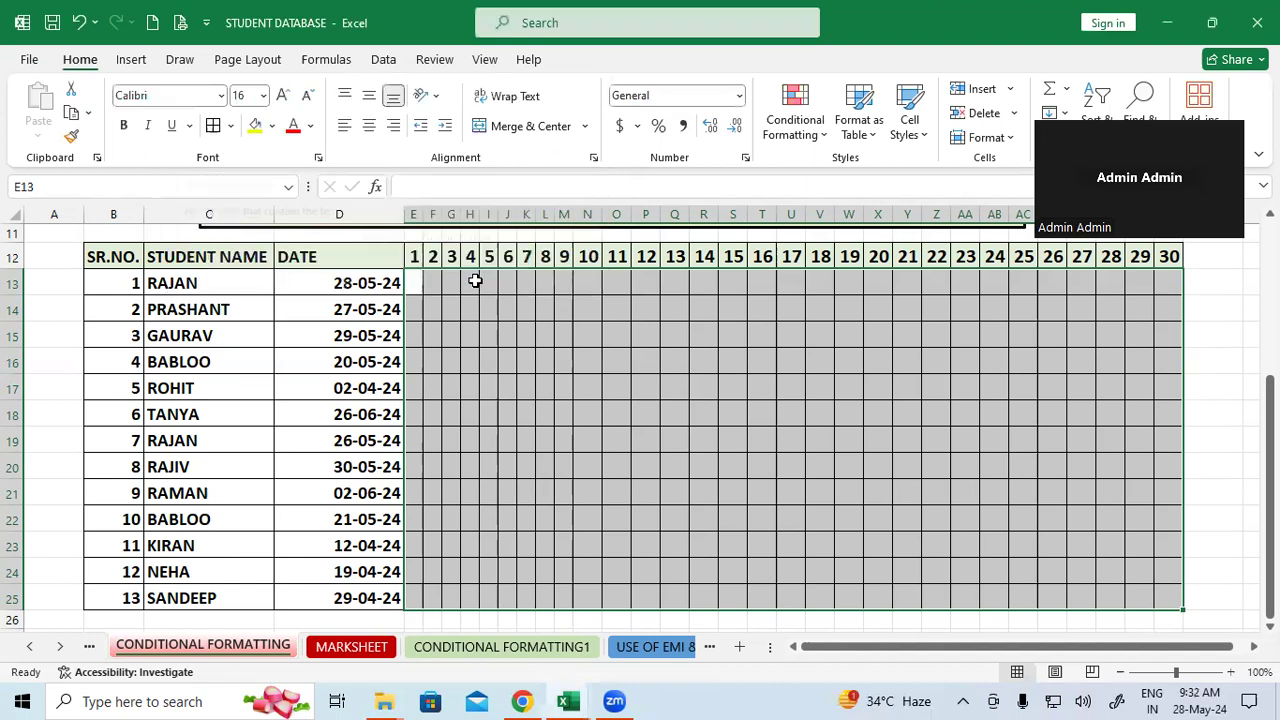
Step: Test the three rules by entering P, A and L for days 1 to 3 of the first student, in E13:G13
{"action": "left_click", "coordinate": [503, 382]}
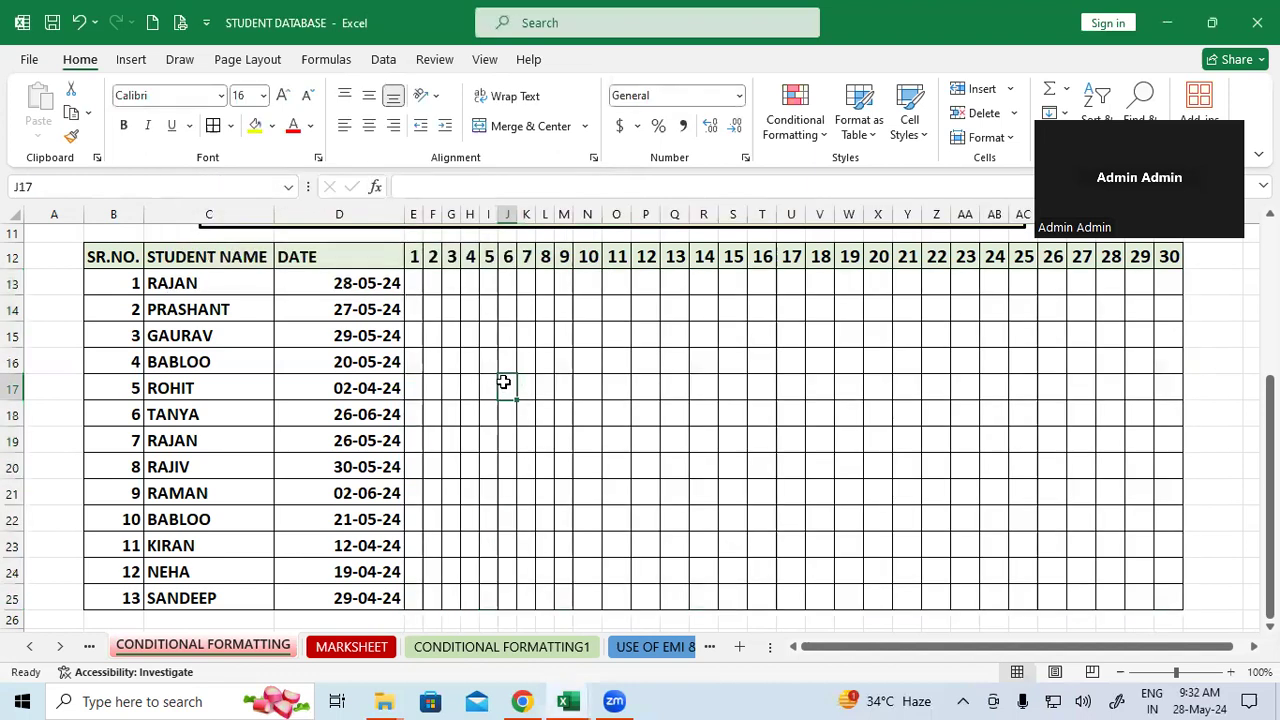
{"action": "left_click", "coordinate": [411, 286]}
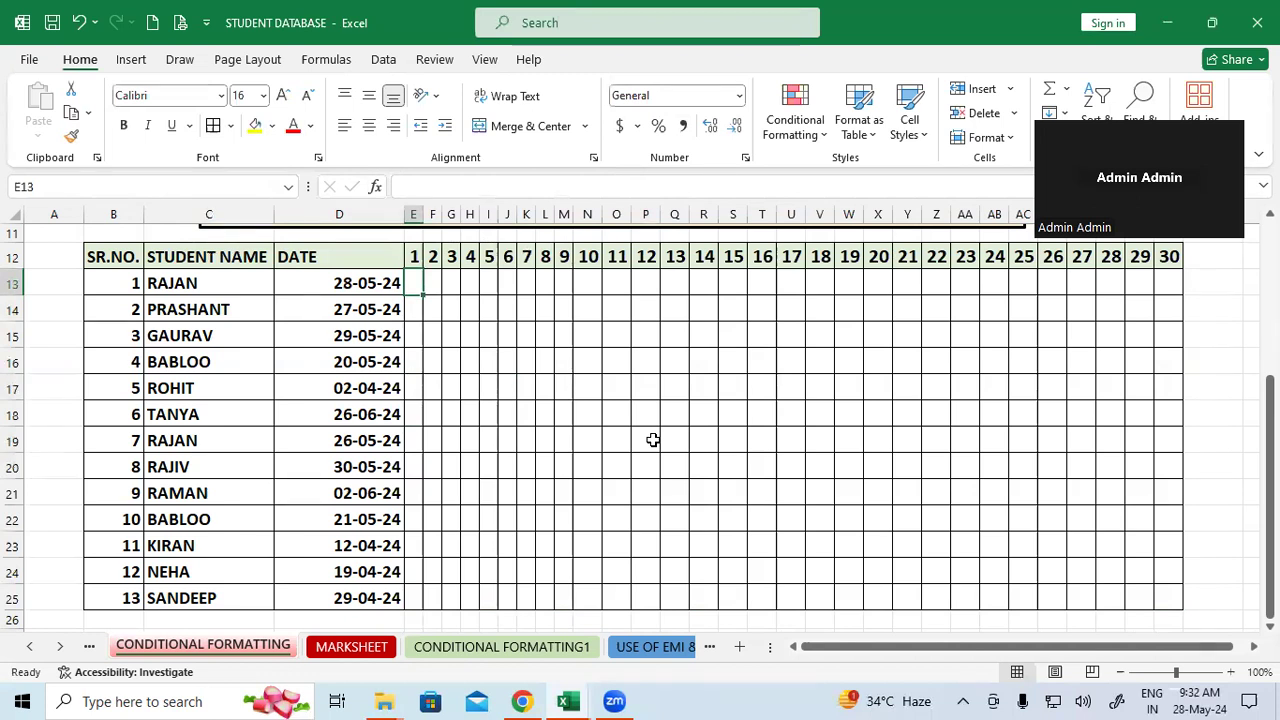
{"action": "type", "text": "P"}
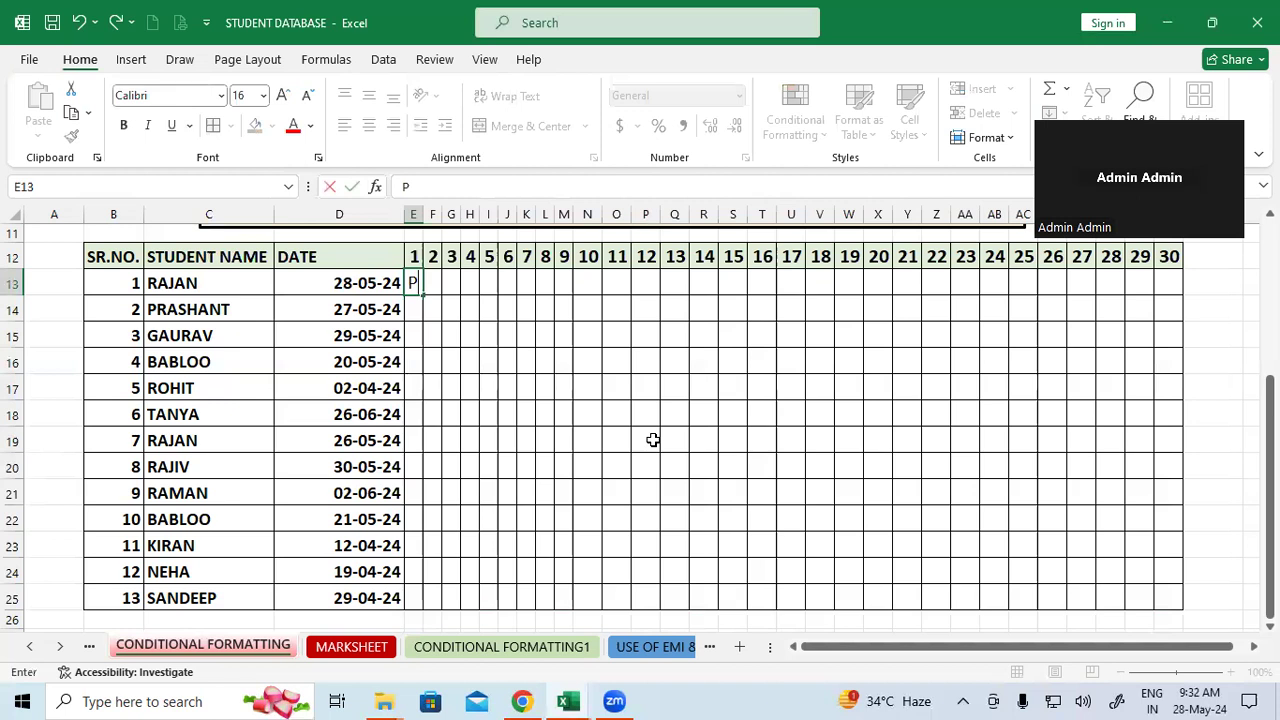
{"action": "key", "text": "Tab"}
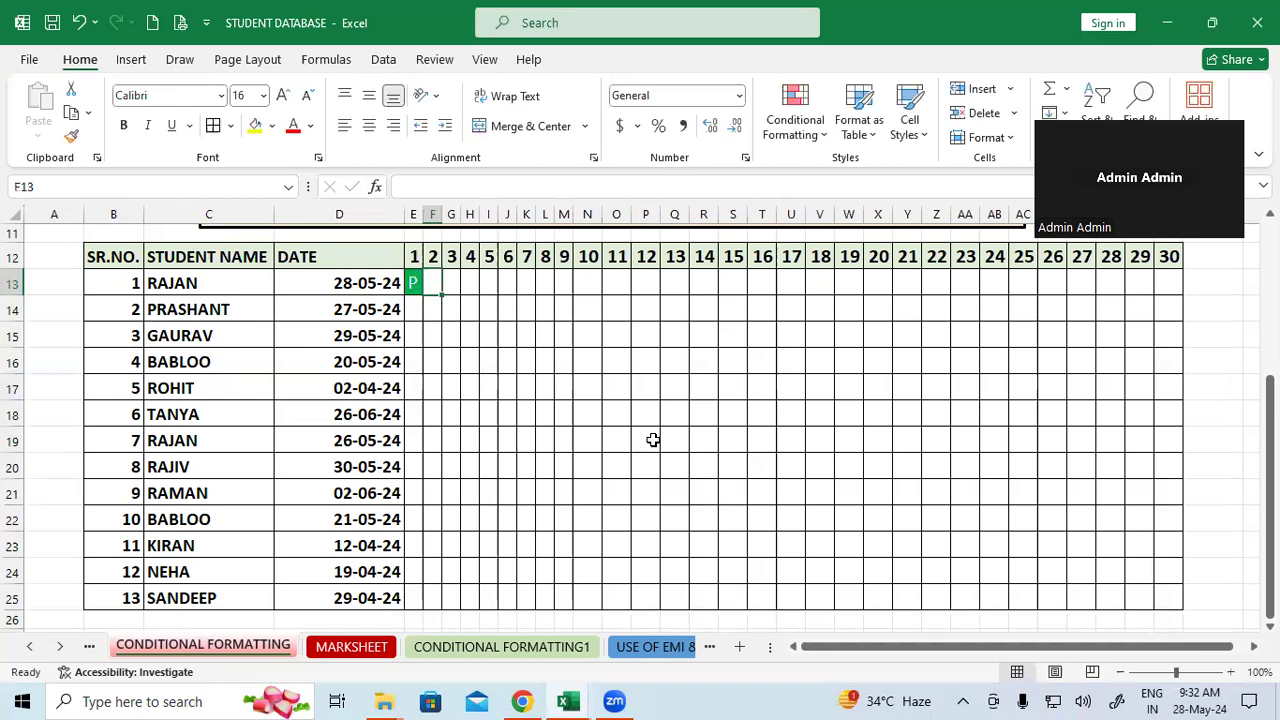
{"action": "type", "text": "A"}
{"action": "key", "text": "Tab"}
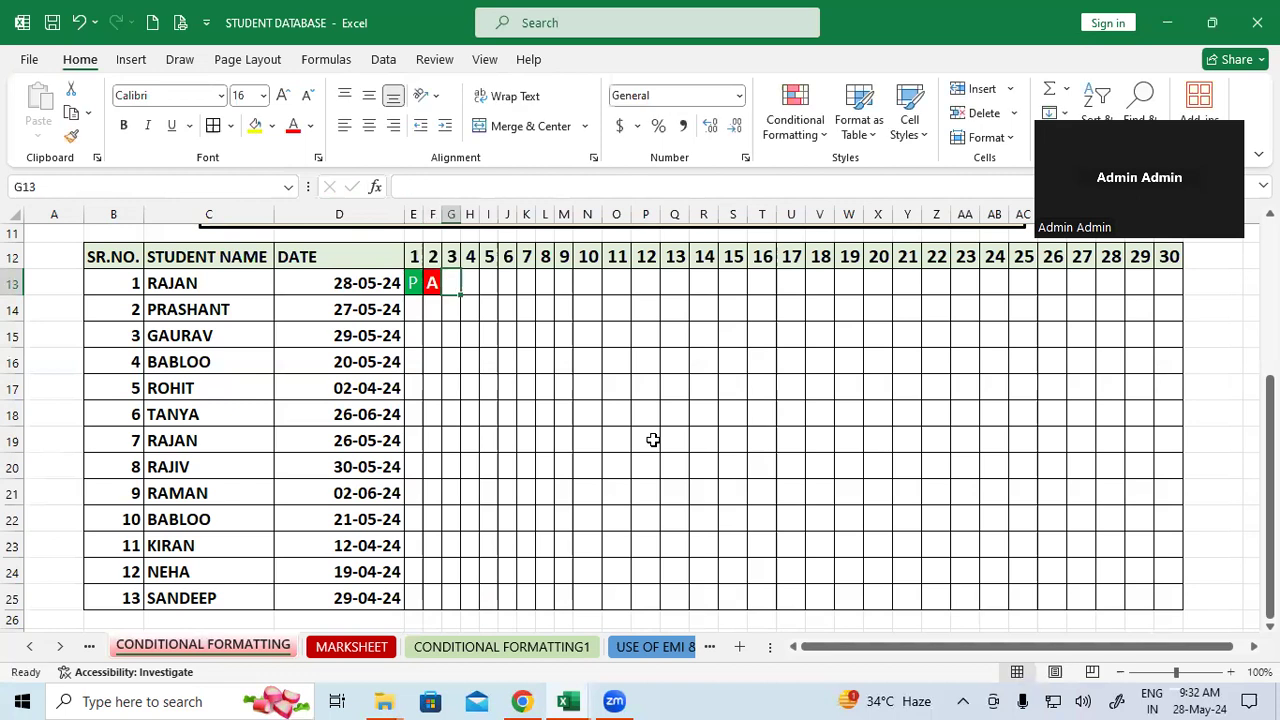
{"action": "type", "text": "L"}
{"action": "key", "text": "Tab"}
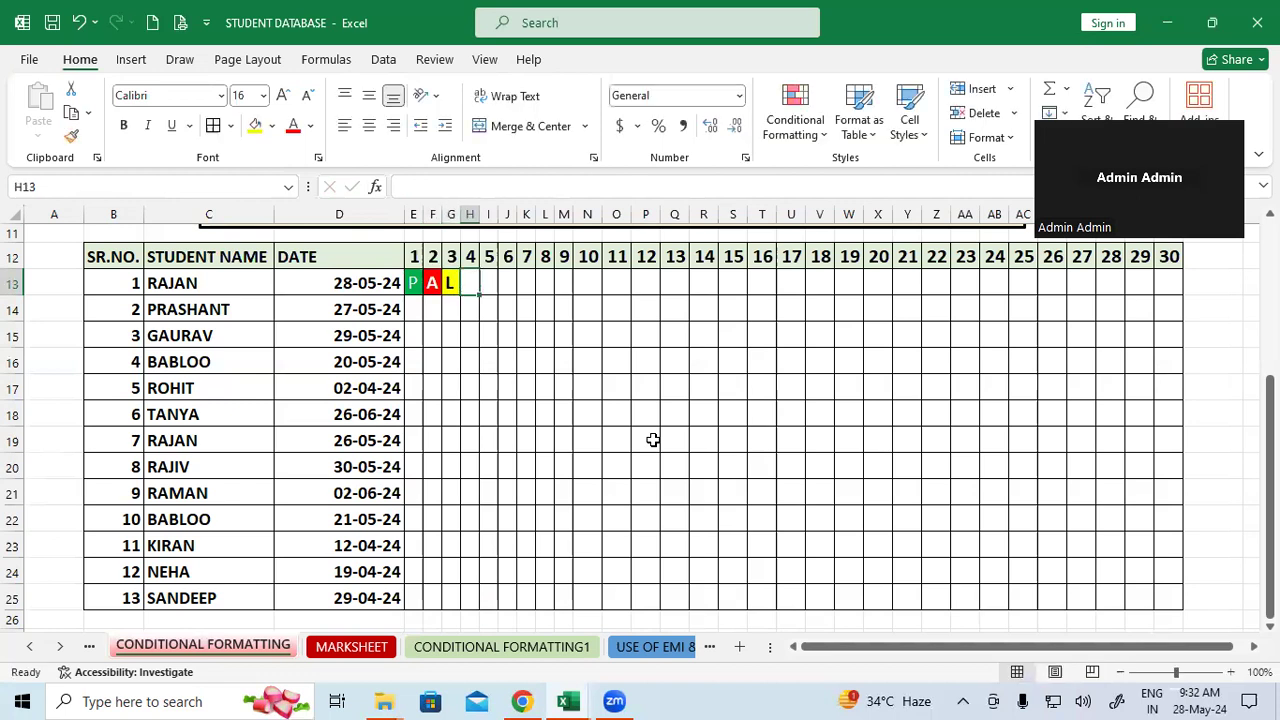
Step: Enter the marks P, L and P for days 4 to 6 of the first student, in H13:J13
{"action": "type", "text": "P"}
{"action": "key", "text": "Tab"}
{"action": "type", "text": "L"}
{"action": "key", "text": "Tab"}
{"action": "type", "text": "P"}
{"action": "key", "text": "Tab"}
Step: Skip day 7 and enter A, A and AA for days 8 to 10 of the first student, in L13:N13
{"action": "key", "text": "Tab"}
{"action": "type", "text": "A"}
{"action": "key", "text": "Tab"}
{"action": "type", "text": "A"}
{"action": "key", "text": "Tab"}
{"action": "type", "text": "AA"}
{"action": "key", "text": "Tab"}
{"action": "key", "text": "Tab"}
{"action": "key", "text": "Tab"}
{"action": "key", "text": "Tab"}
Step: Enter the mark A for days 14 to 19 of the first student, in R13:W13
{"action": "type", "text": "A"}
{"action": "key", "text": "Tab"}
{"action": "type", "text": "A"}
{"action": "type", "text": "A"}
{"action": "key", "text": "Tab"}
{"action": "type", "text": "A"}
{"action": "key", "text": "Tab"}
{"action": "type", "text": "A"}
{"action": "key", "text": "Tab"}
{"action": "type", "text": "A"}
{"action": "key", "text": "Tab"}
Step: Enter the mark P on day 20 for students 2 to 8, in X14:X20
{"action": "key", "text": "Down"}
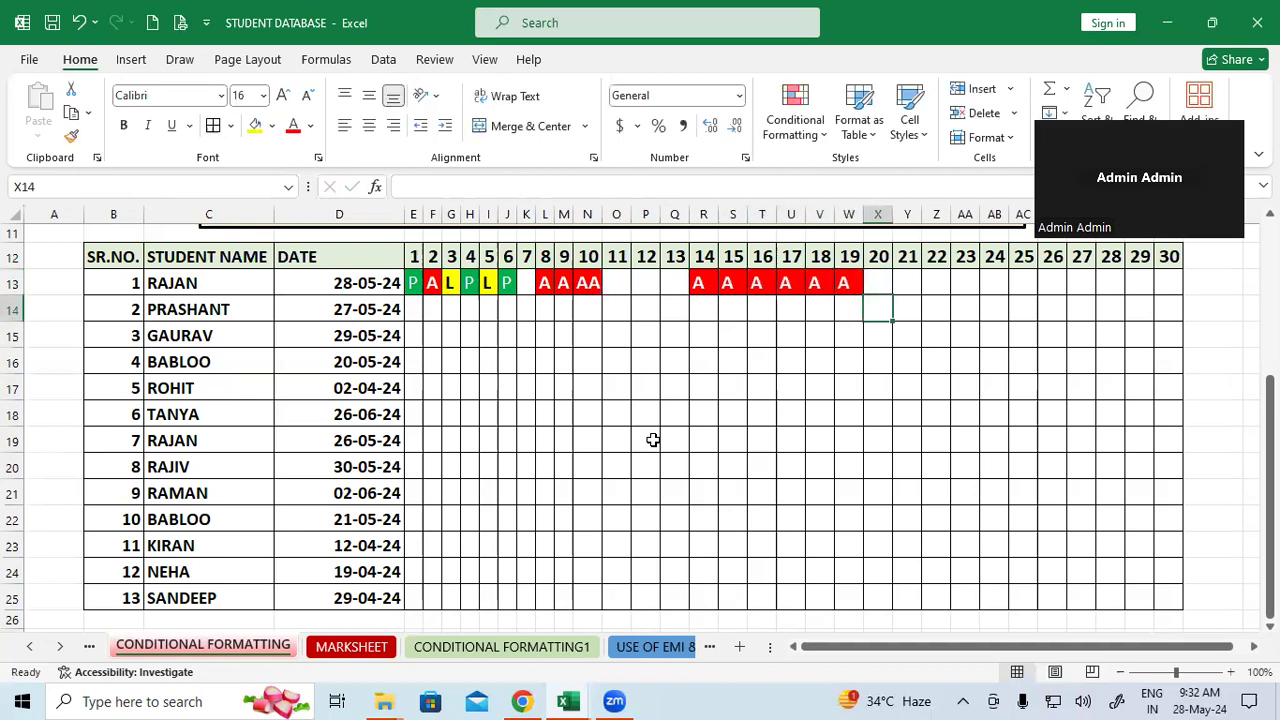
{"action": "type", "text": "P"}
{"action": "key", "text": "Return"}
{"action": "type", "text": "P"}
{"action": "key", "text": "Return"}
{"action": "type", "text": "P"}
{"action": "key", "text": "Return"}
{"action": "type", "text": "P"}
{"action": "key", "text": "Return"}
{"action": "type", "text": "P"}
{"action": "key", "text": "Return"}
{"action": "type", "text": "P"}
{"action": "key", "text": "Return"}
{"action": "type", "text": "P"}
{"action": "key", "text": "Return"}
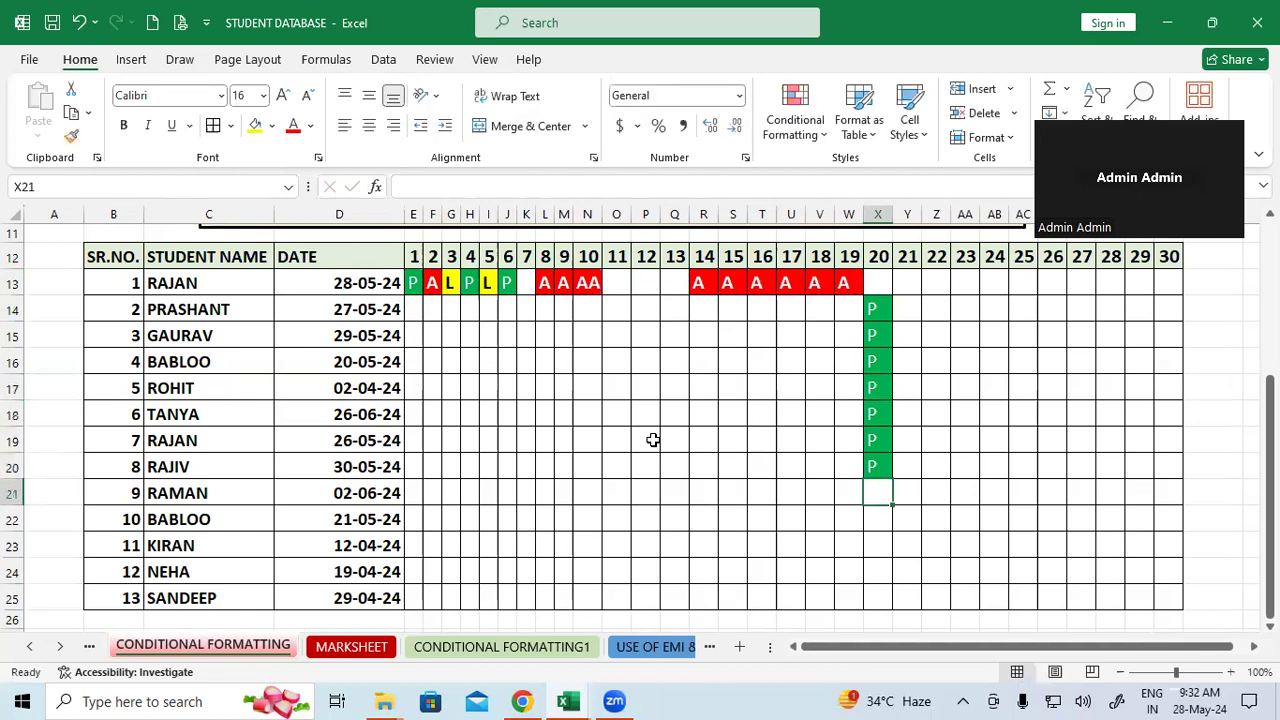
Step: Enter A for student 9 and L for student 10 on day 20, in X21:X22
{"action": "type", "text": "A"}
{"action": "key", "text": "Return"}
{"action": "type", "text": "L"}
{"action": "key", "text": "Return"}
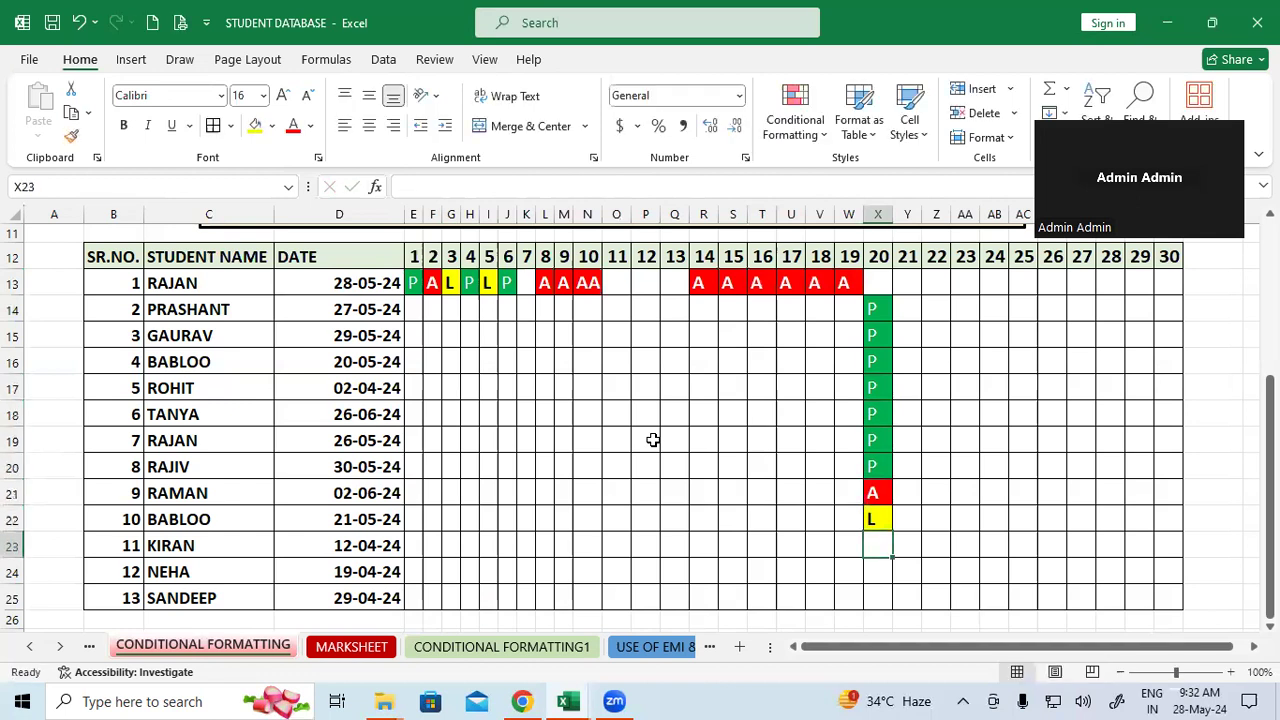
Step: Enter the mark L on day 20 for students 11 and 12, in X23:X24
{"action": "type", "text": "L"}
{"action": "key", "text": "Return"}
{"action": "type", "text": "L"}
{"action": "key", "text": "Return"}
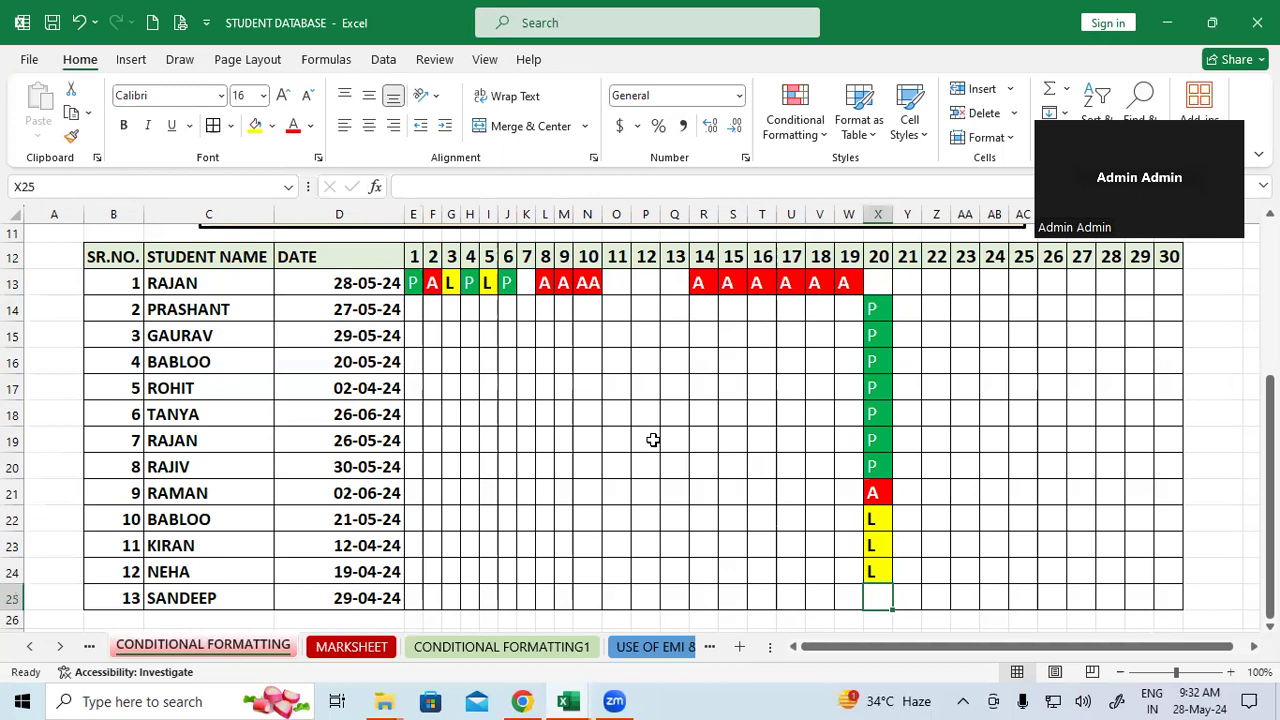
Step: Enter the mark P for days 10 to 16 of student 5, in N17:T17
{"action": "left_click", "coordinate": [587, 384]}
{"action": "type", "text": "P"}
{"action": "key", "text": "Tab"}
{"action": "type", "text": "P"}
{"action": "key", "text": "Tab"}
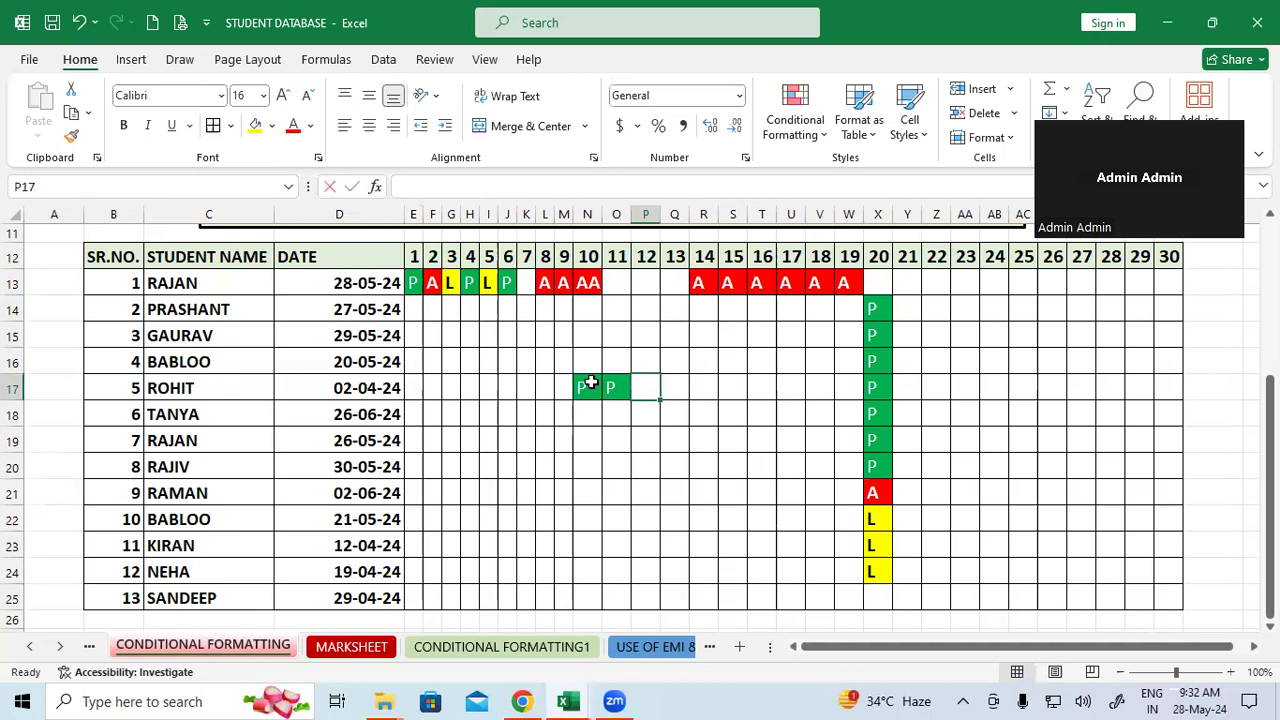
{"action": "type", "text": "P"}
{"action": "key", "text": "Tab"}
{"action": "type", "text": "P"}
{"action": "key", "text": "Tab"}
{"action": "type", "text": "P"}
{"action": "key", "text": "Tab"}
{"action": "type", "text": "P"}
{"action": "key", "text": "Tab"}
{"action": "type", "text": "P"}
{"action": "key", "text": "Tab"}
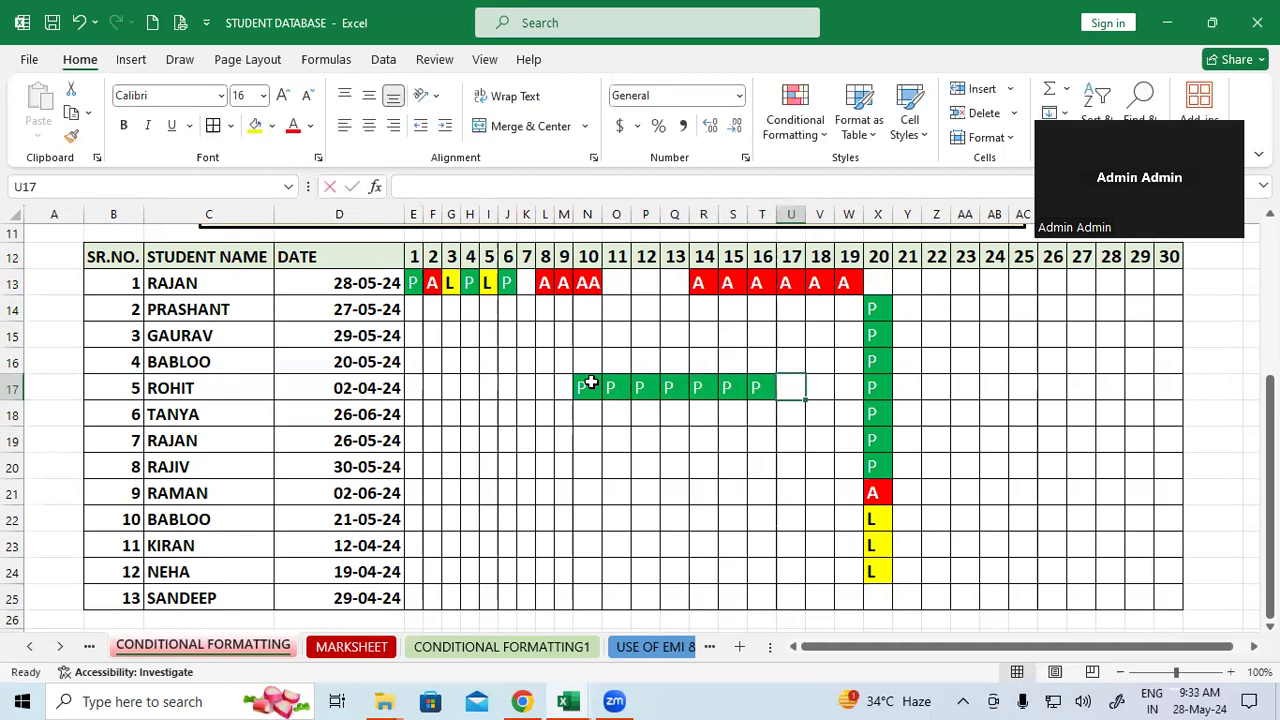
Step: Enter A for days 17 and 18 and L for day 19 of student 5, in U17:W17
{"action": "type", "text": "A"}
{"action": "key", "text": "Tab"}
{"action": "type", "text": "A"}
{"action": "key", "text": "Tab"}
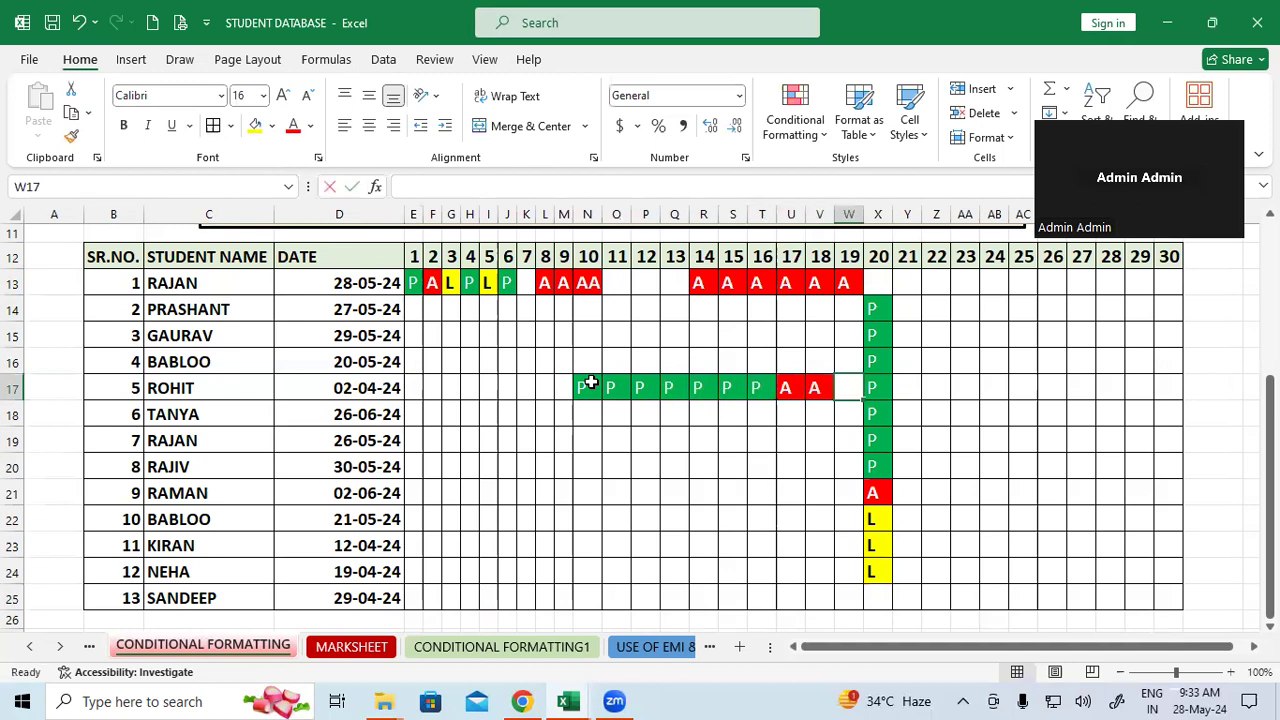
{"action": "type", "text": "L"}
{"action": "key", "text": "Tab"}
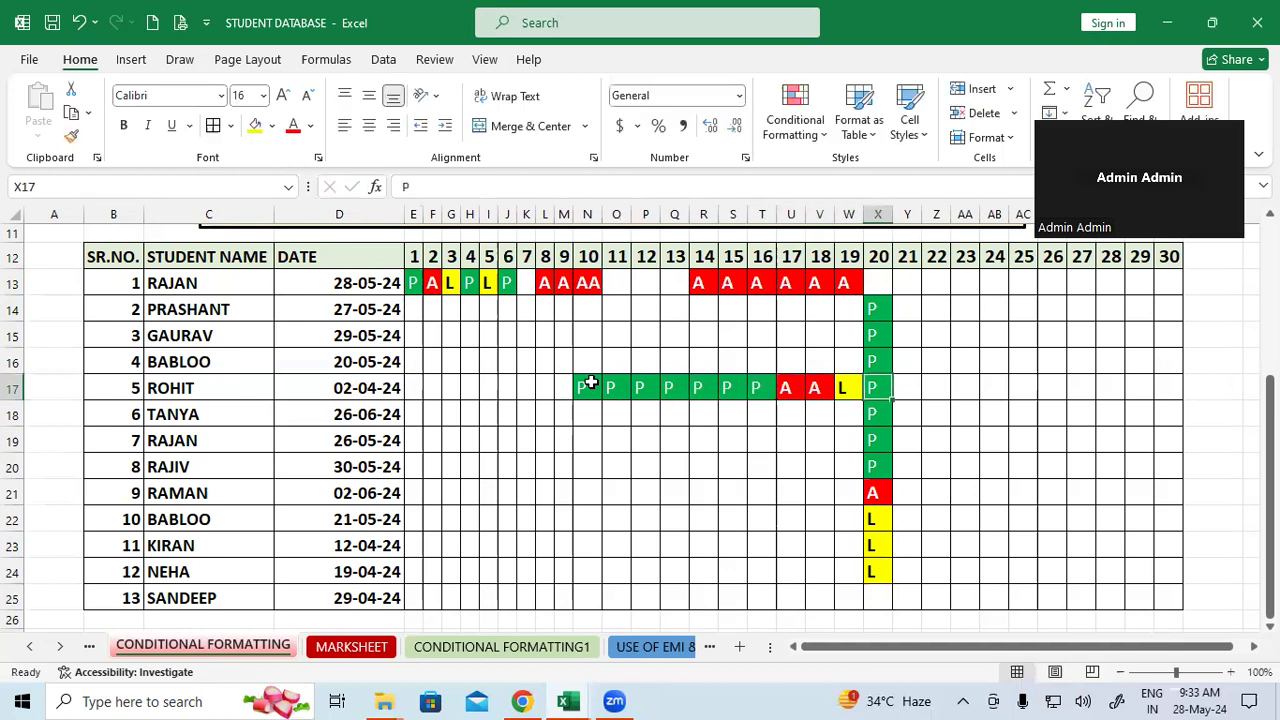
Step: Enter P, P, A and L on day 27 for students 10 to 13, in AE22:AE25
{"action": "left_click", "coordinate": [1082, 526]}
{"action": "type", "text": "P"}
{"action": "key", "text": "Return"}
{"action": "type", "text": "P"}
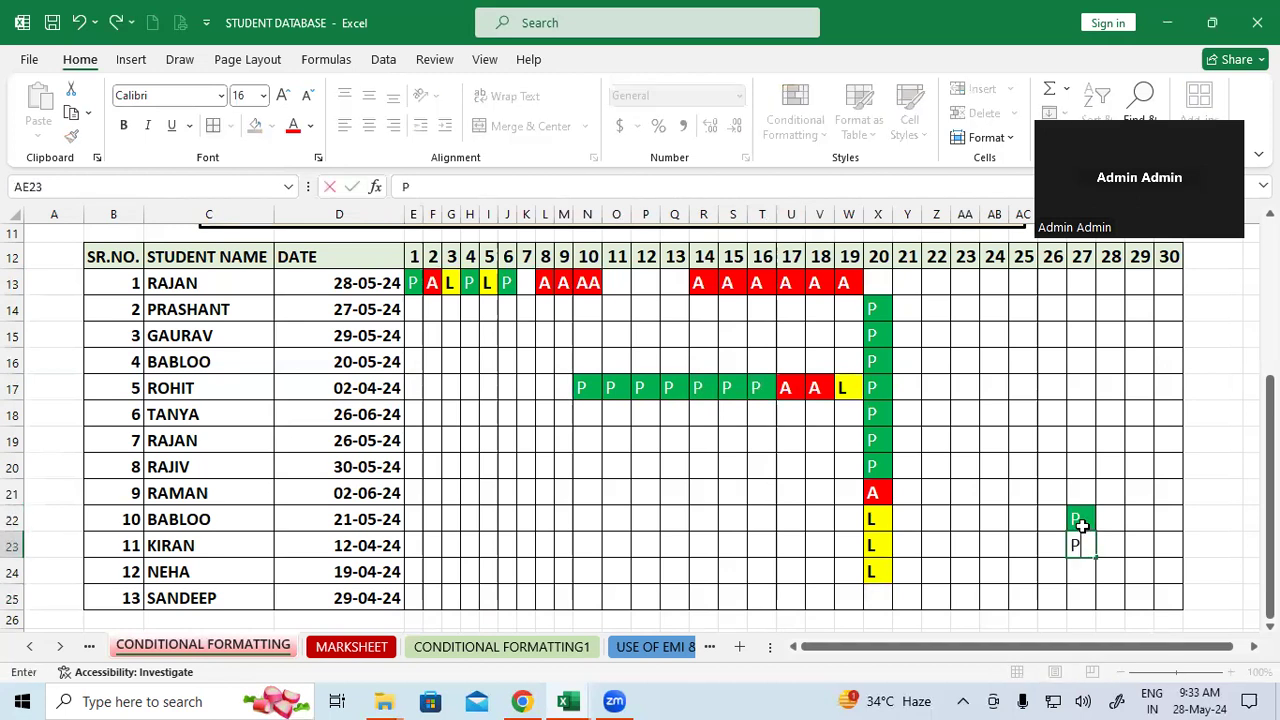
{"action": "key", "text": "Return"}
{"action": "type", "text": "A"}
{"action": "key", "text": "Return"}
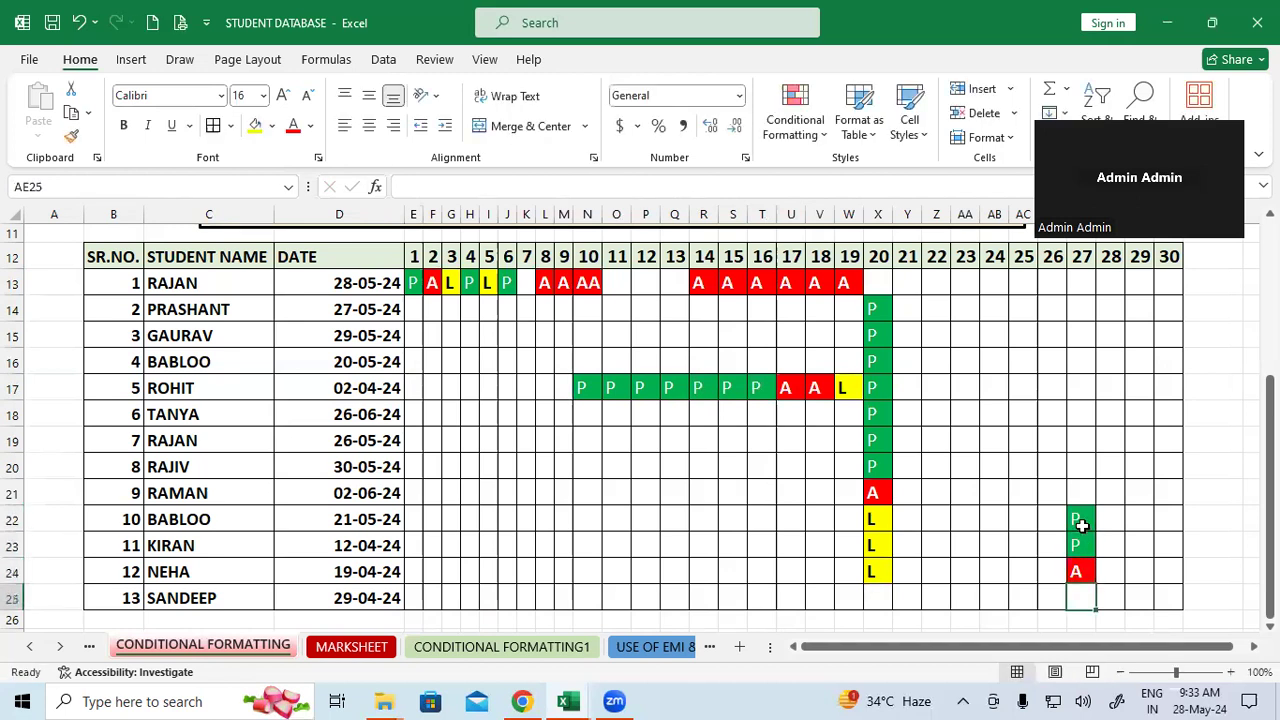
{"action": "type", "text": "L"}
{"action": "key", "text": "Return"}
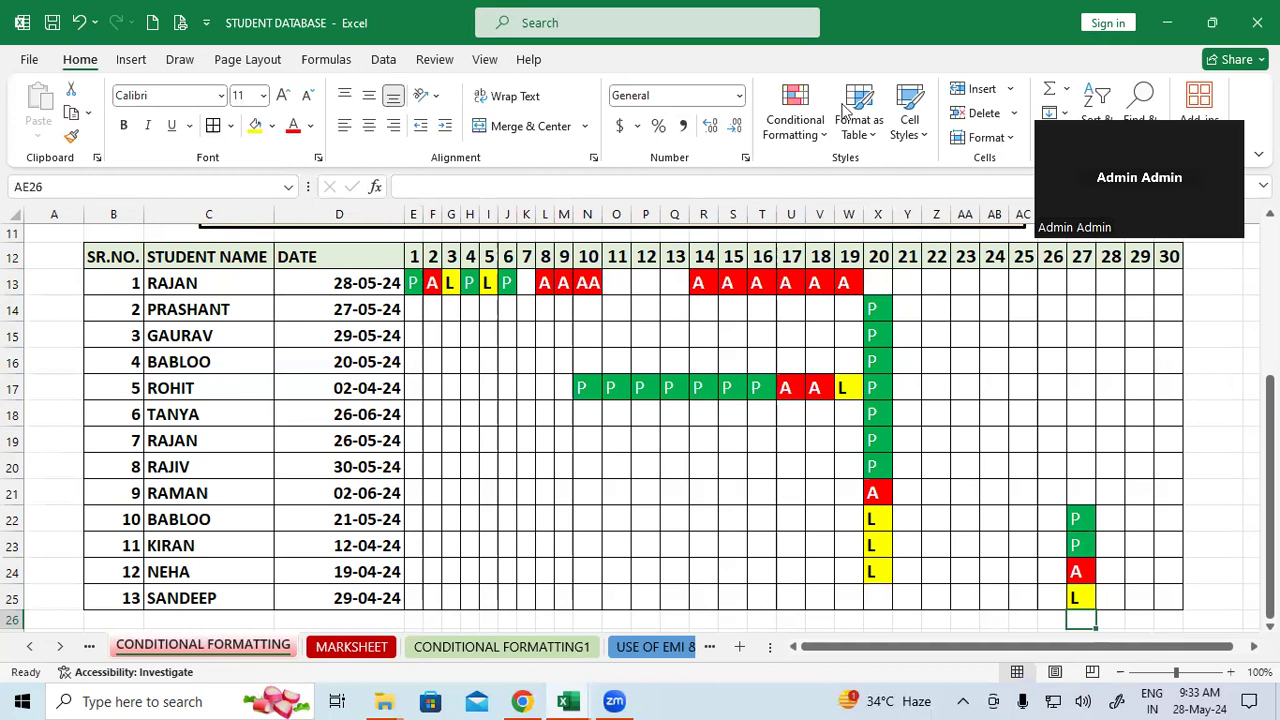
{"action": "left_click", "coordinate": [790, 113]}
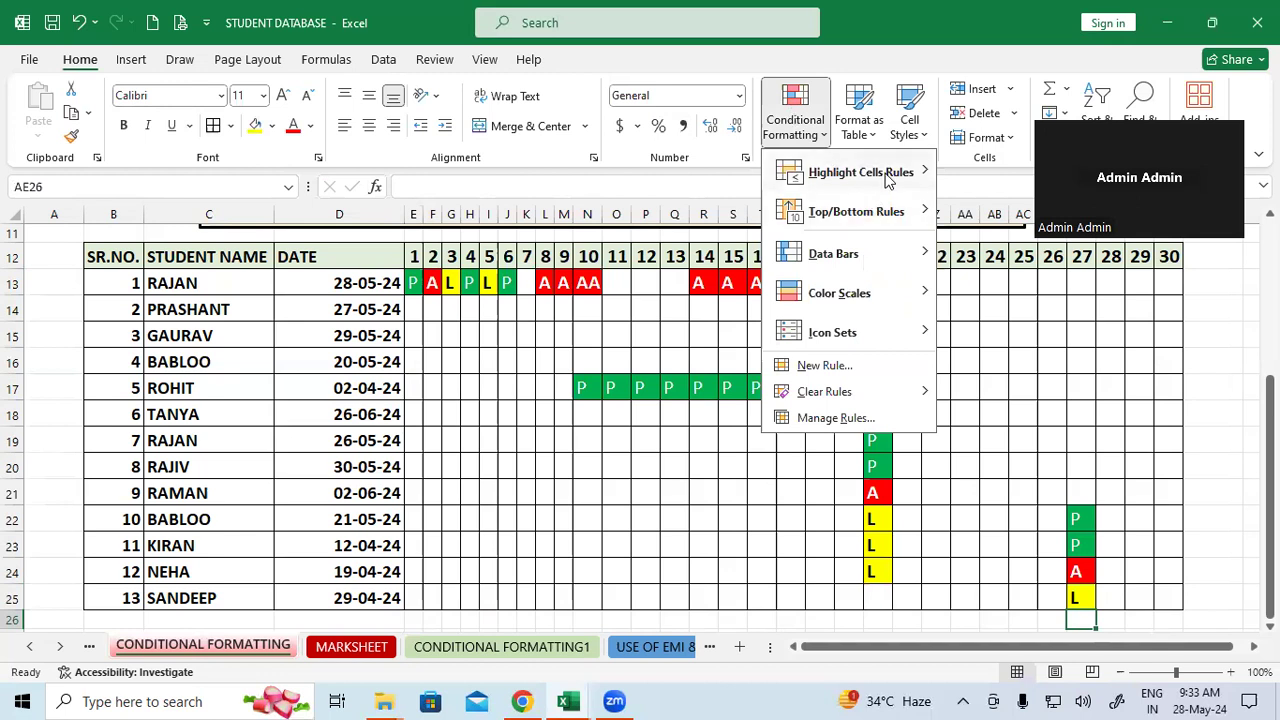
{"action": "mouse_move", "coordinate": [885, 177]}
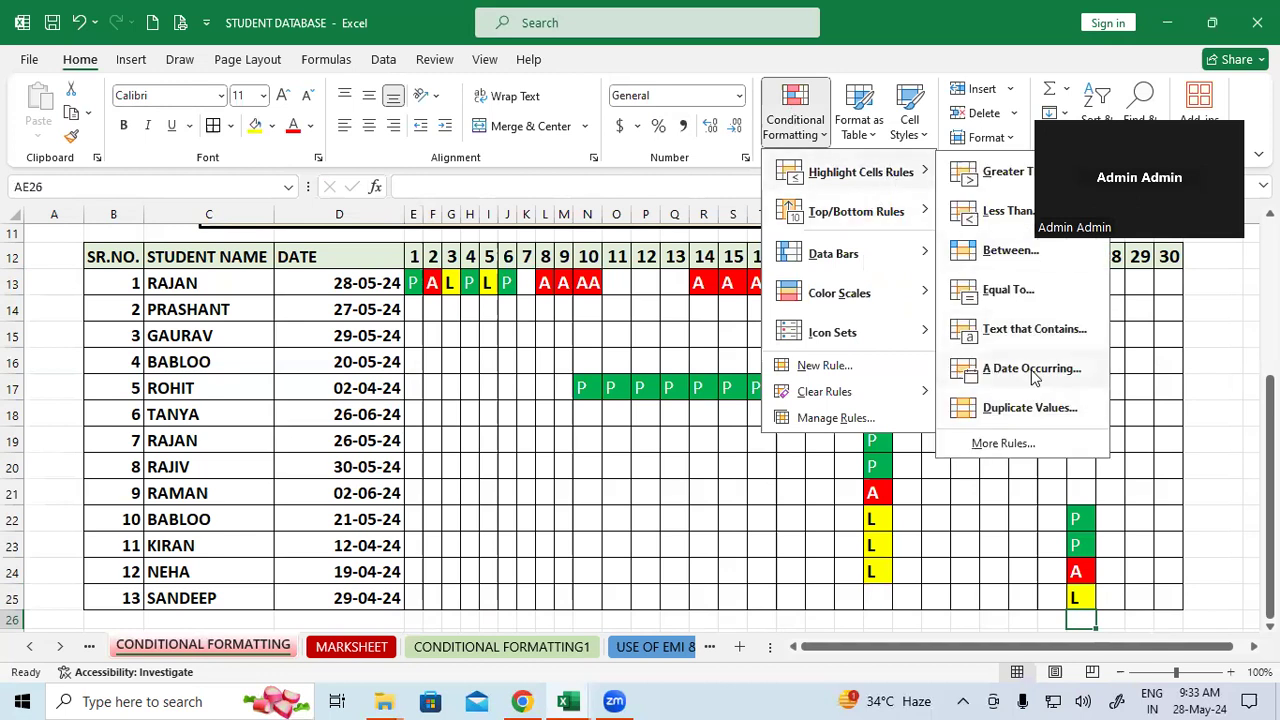
{"action": "left_click", "coordinate": [469, 357]}
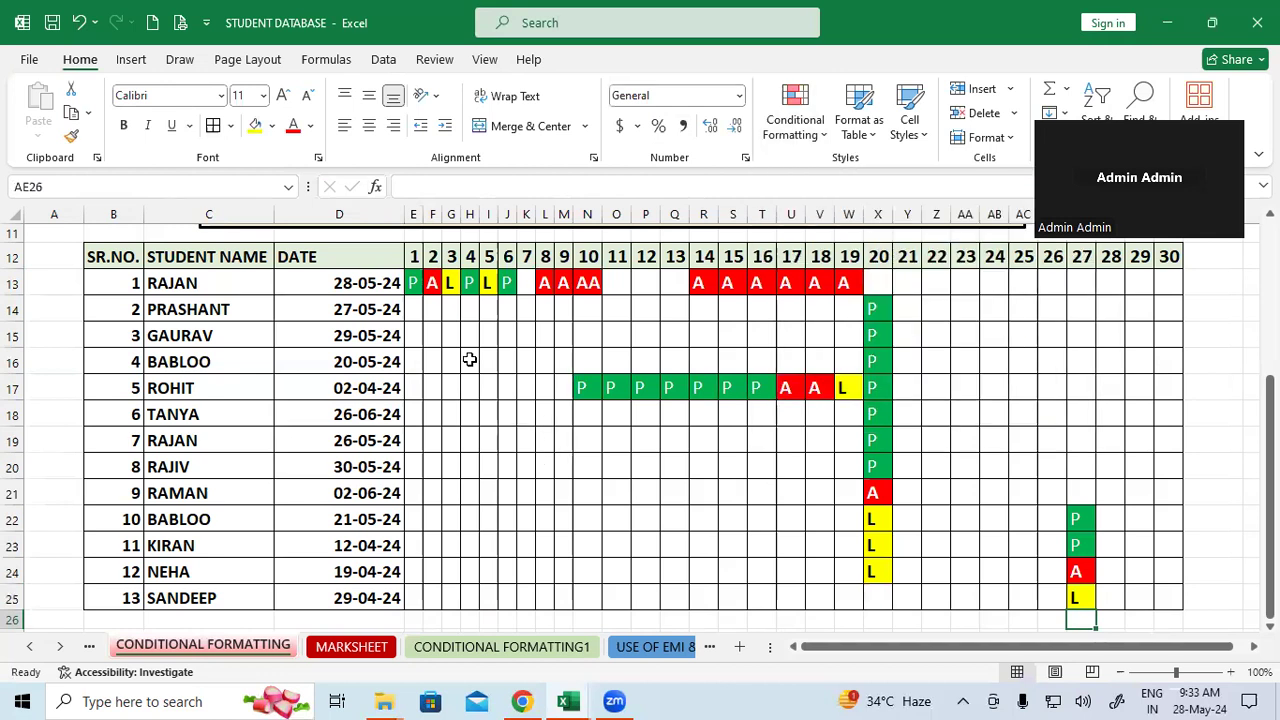
{"action": "left_click", "coordinate": [223, 282]}
{"action": "left_click_drag", "start_coordinate": [223, 309], "coordinate": [202, 599]}
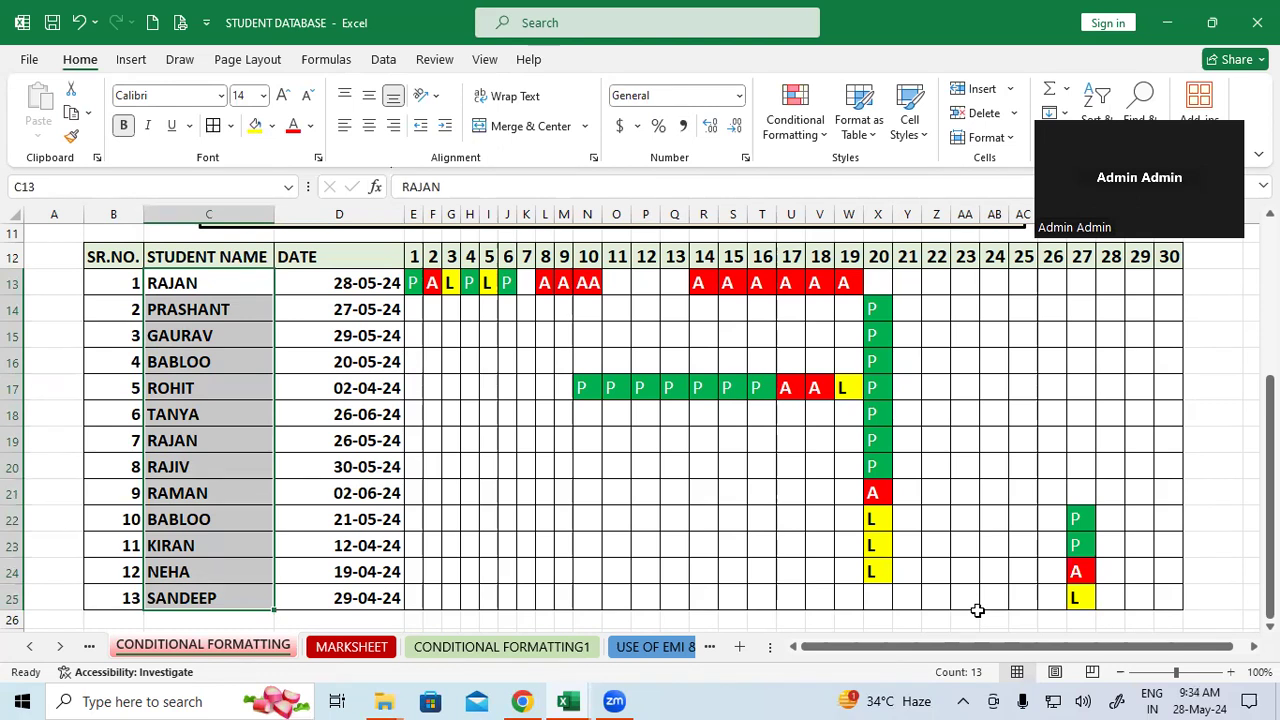
{"action": "left_click", "coordinate": [545, 466]}
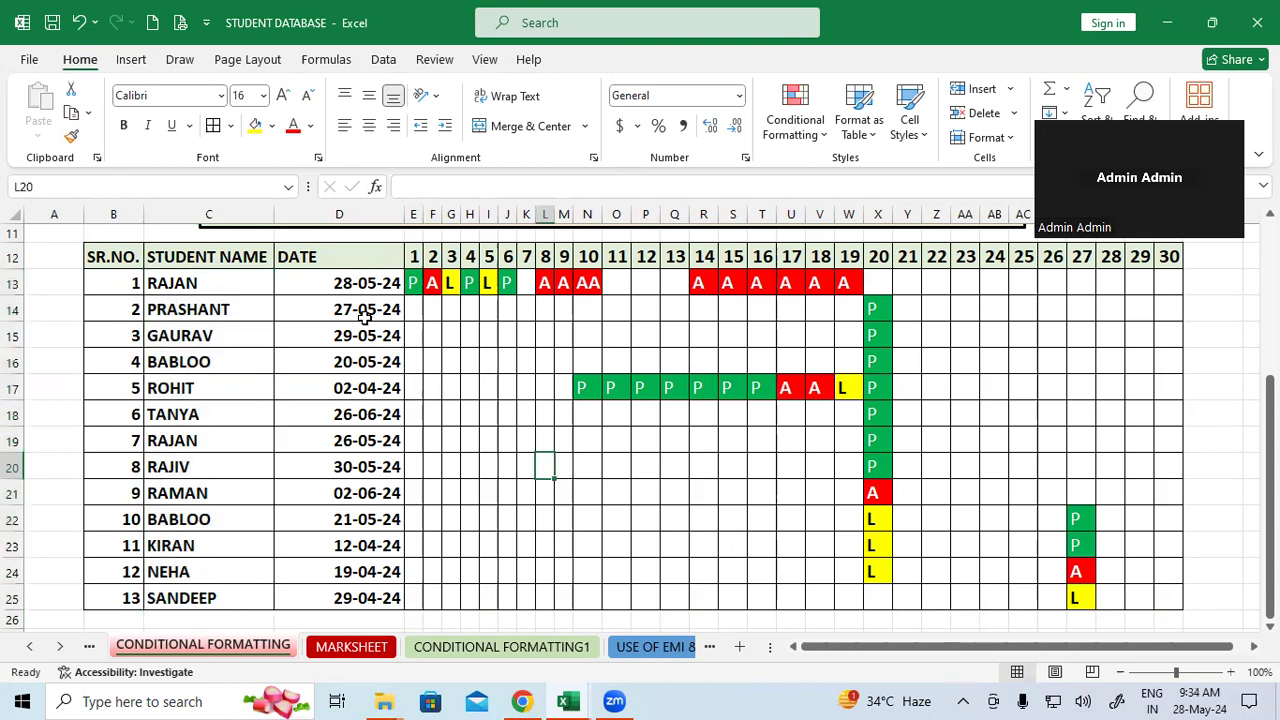
Step: Start an A Date Occurring highlight rule on the dates in D13:D25 and move its dialog clear of the date column
{"action": "left_click_drag", "start_coordinate": [355, 283], "coordinate": [362, 585]}
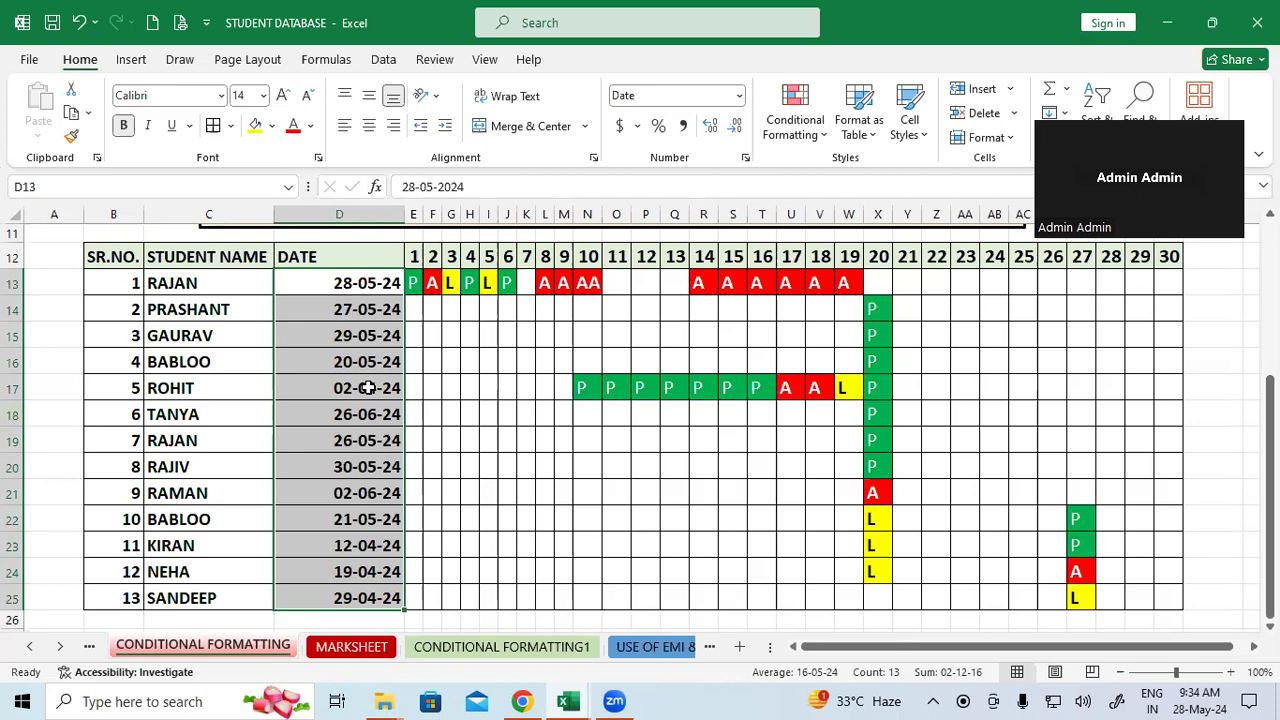
{"action": "left_click", "coordinate": [803, 123]}
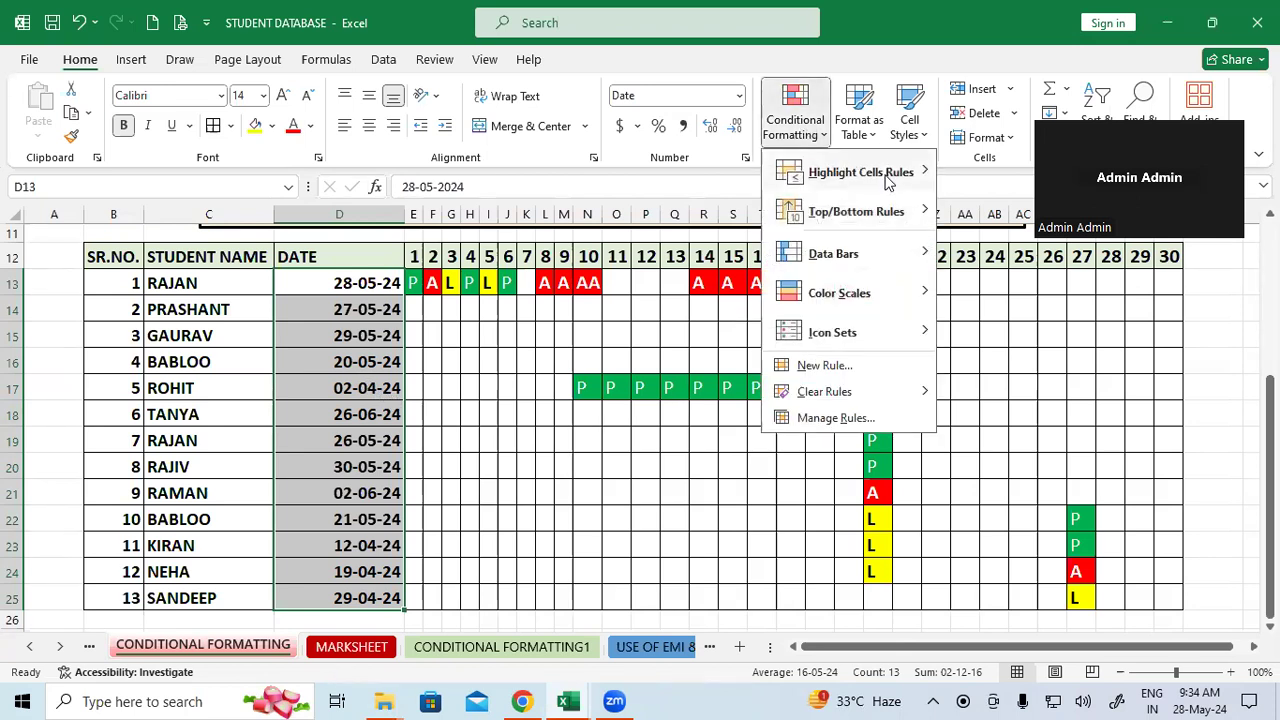
{"action": "mouse_move", "coordinate": [888, 178]}
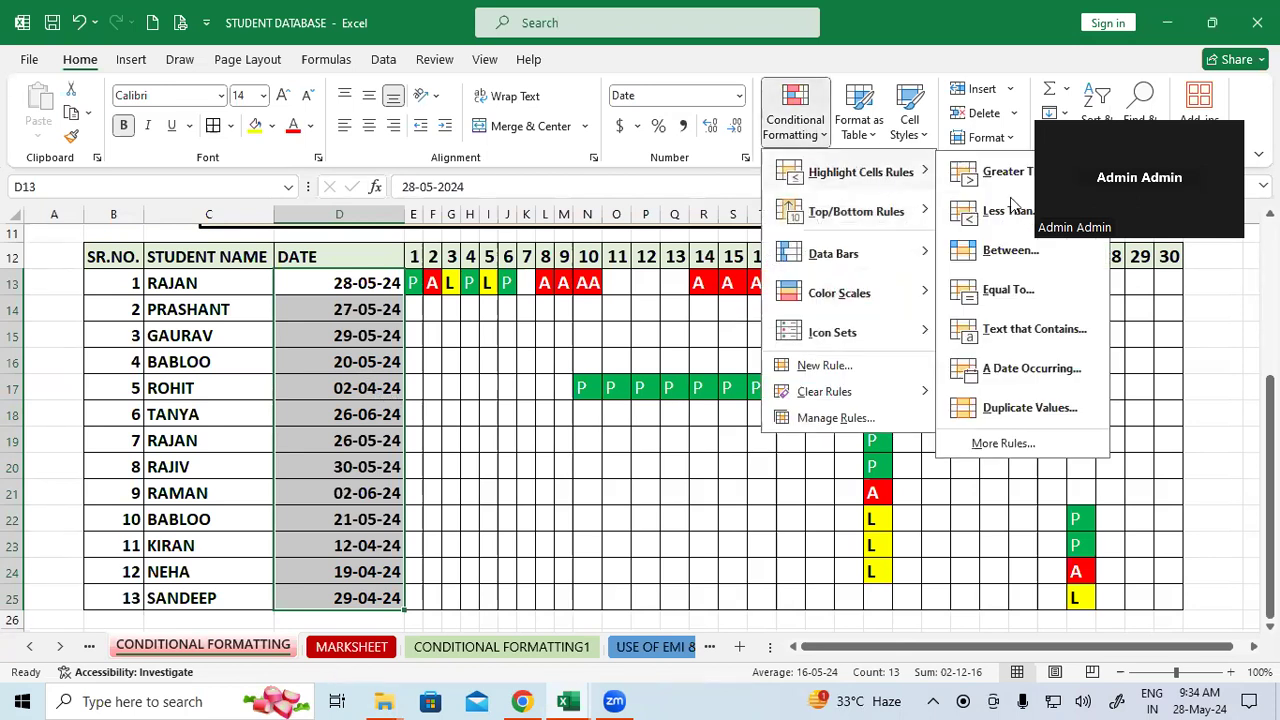
{"action": "left_click", "coordinate": [1030, 369]}
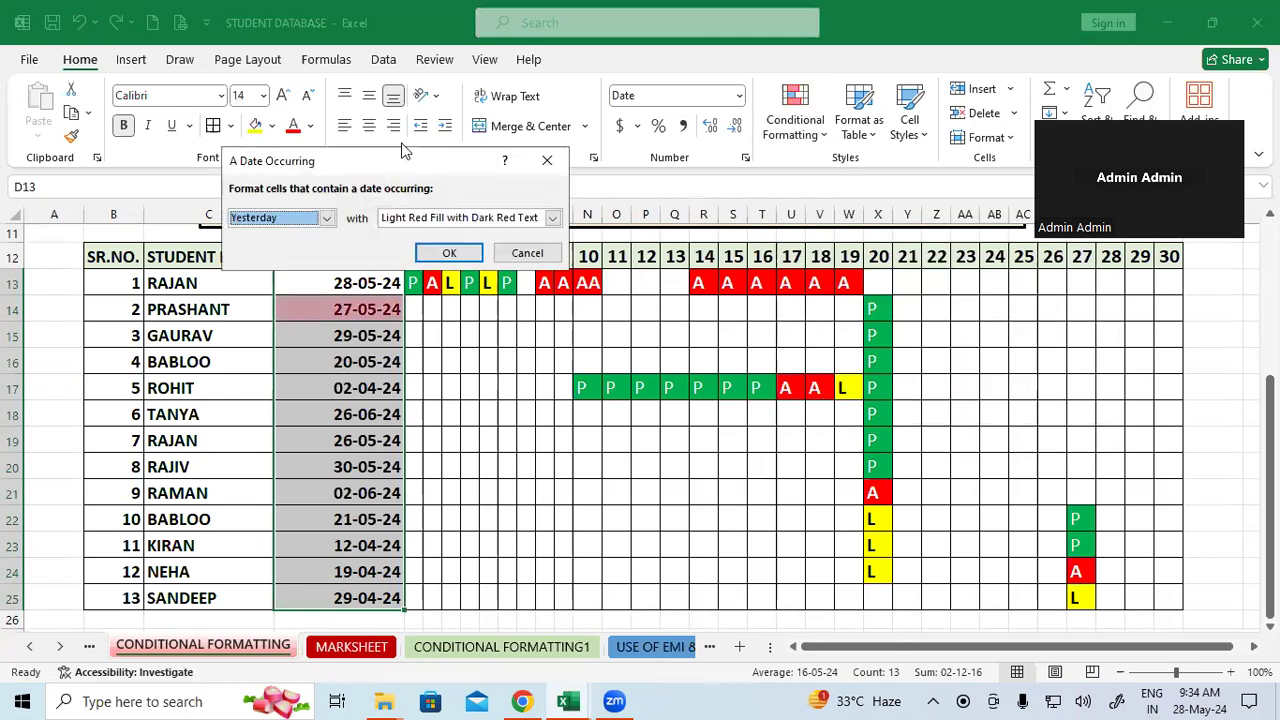
{"action": "left_click_drag", "start_coordinate": [411, 167], "coordinate": [604, 326]}
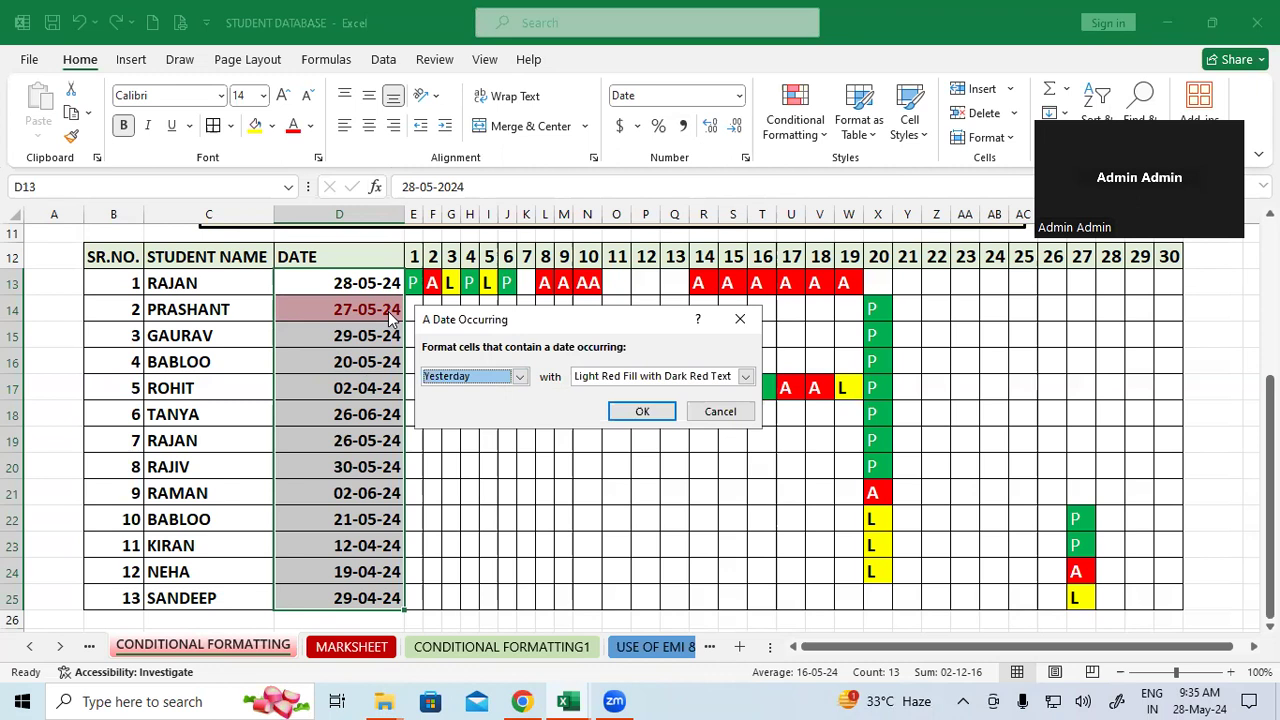
Step: Preview the date rule on D13:D25 with the period Today, followed by Tomorrow
{"action": "left_click", "coordinate": [520, 377]}
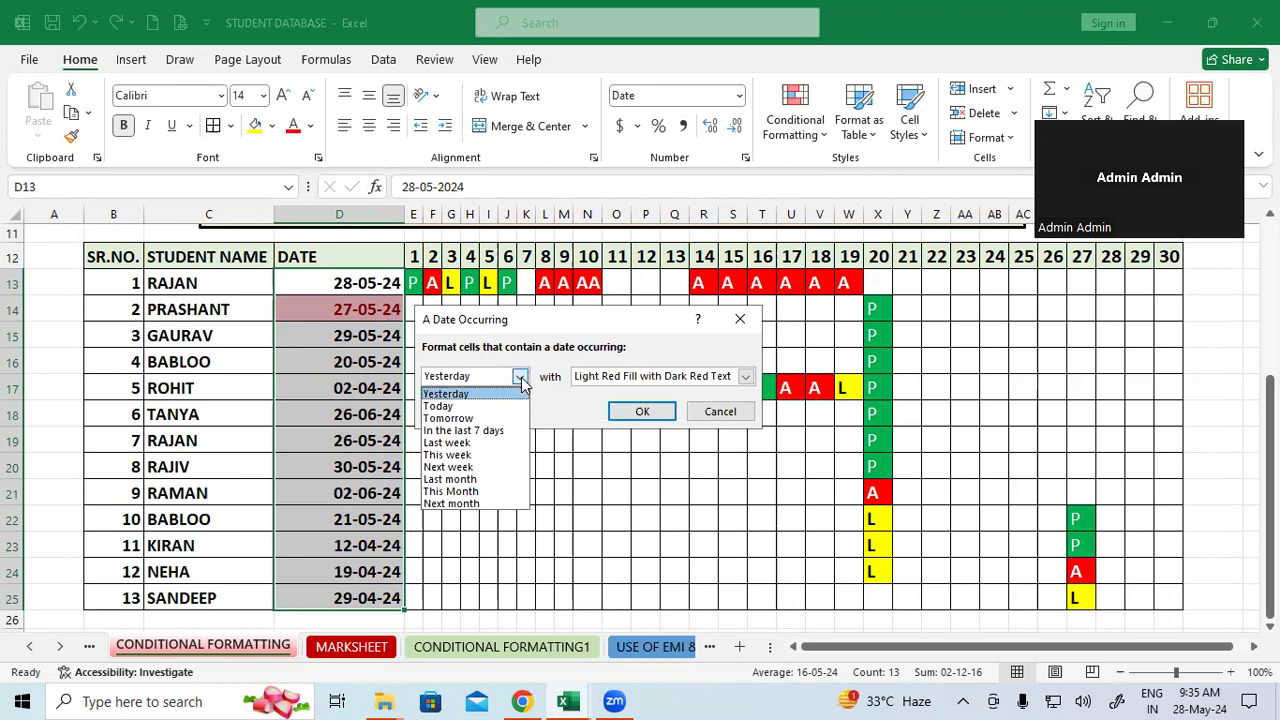
{"action": "left_click", "coordinate": [478, 405]}
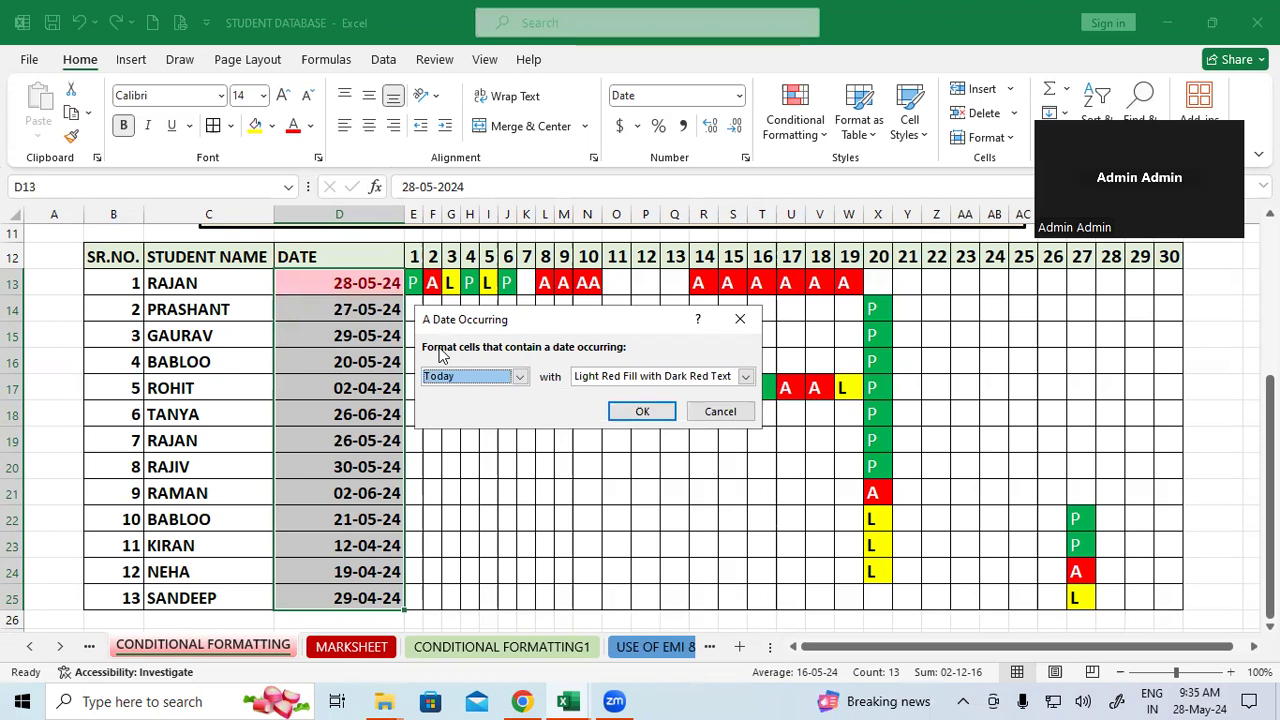
{"action": "left_click", "coordinate": [520, 377]}
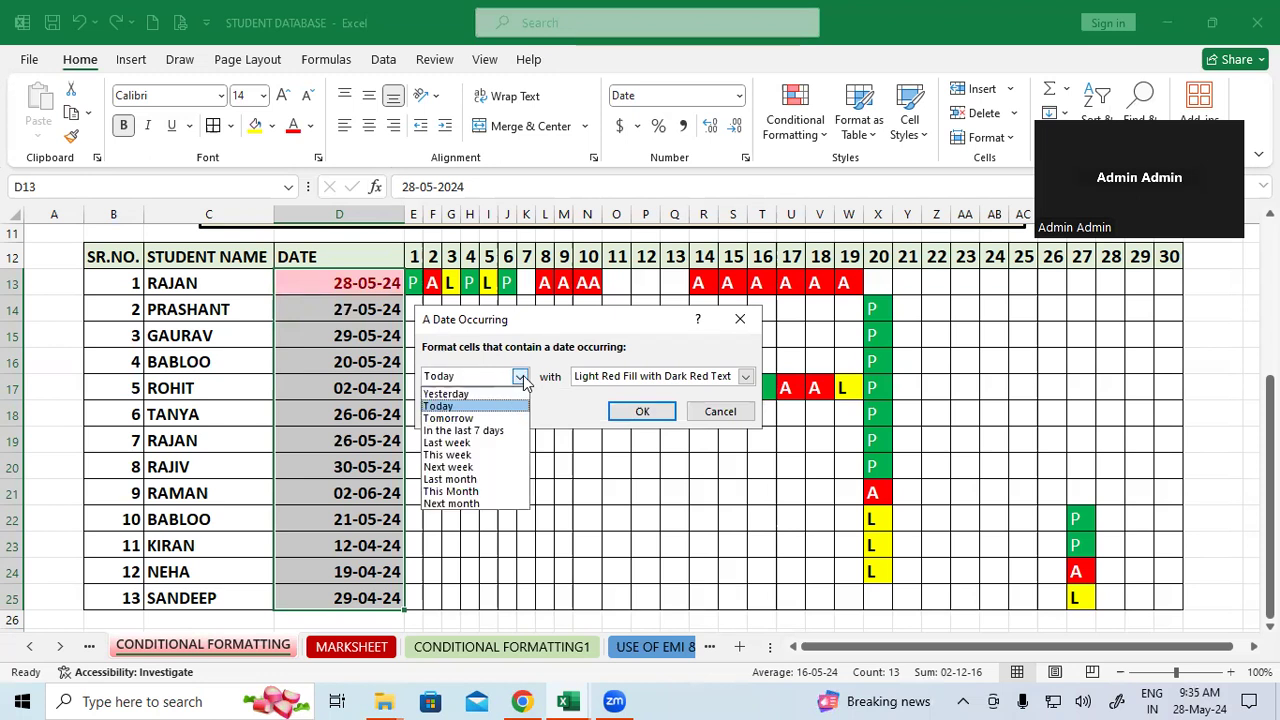
{"action": "left_click", "coordinate": [479, 418]}
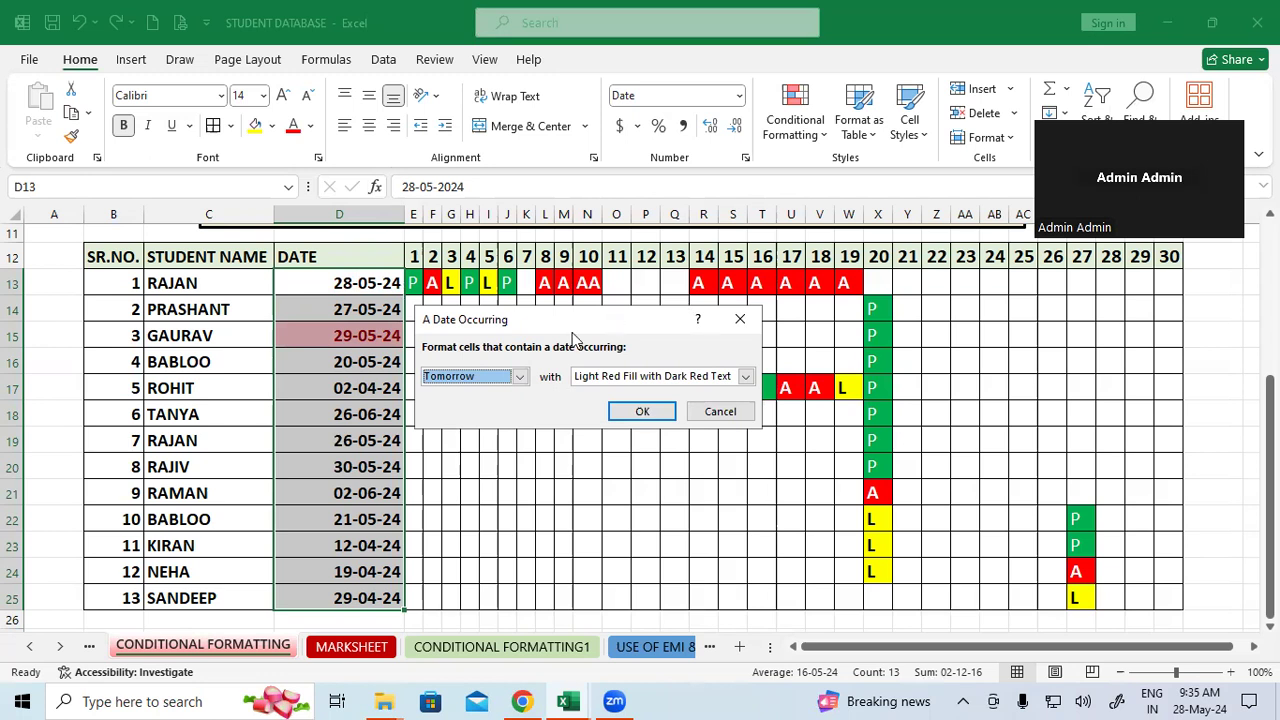
Step: Preview the date rule on D13:D25 with the period In the last 7 days, followed by Last week
{"action": "left_click", "coordinate": [519, 378]}
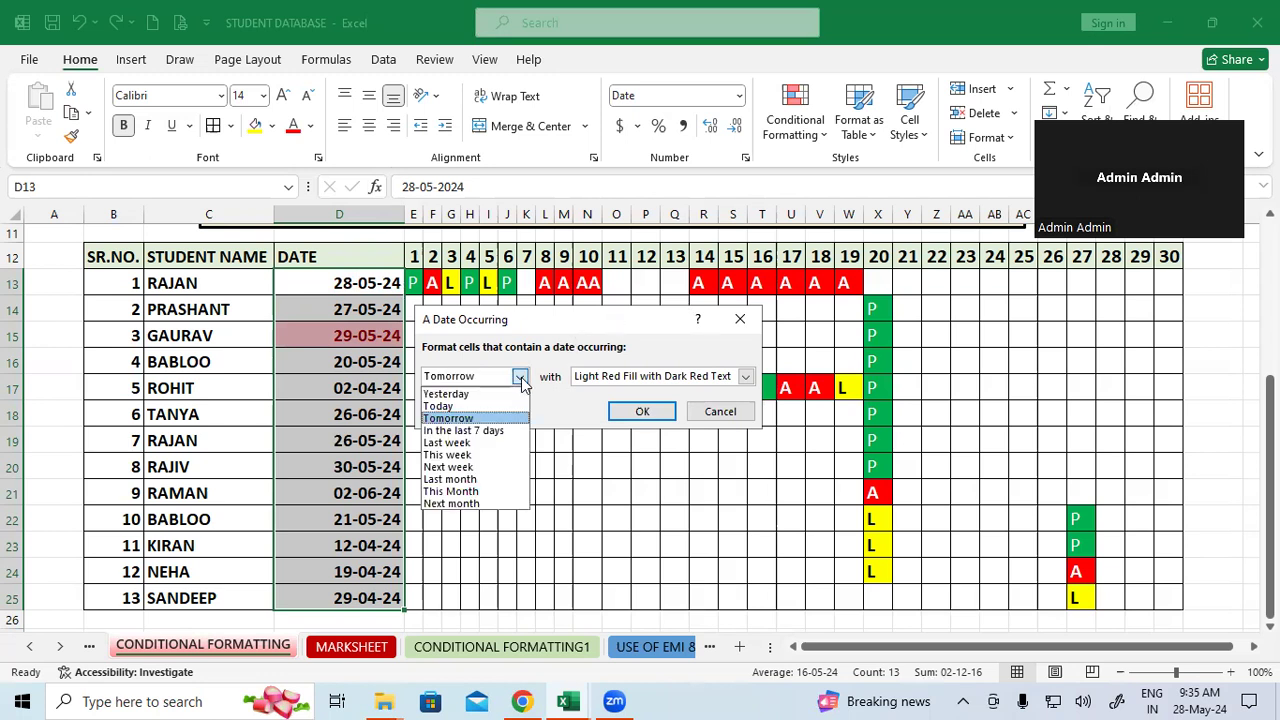
{"action": "left_click", "coordinate": [507, 431]}
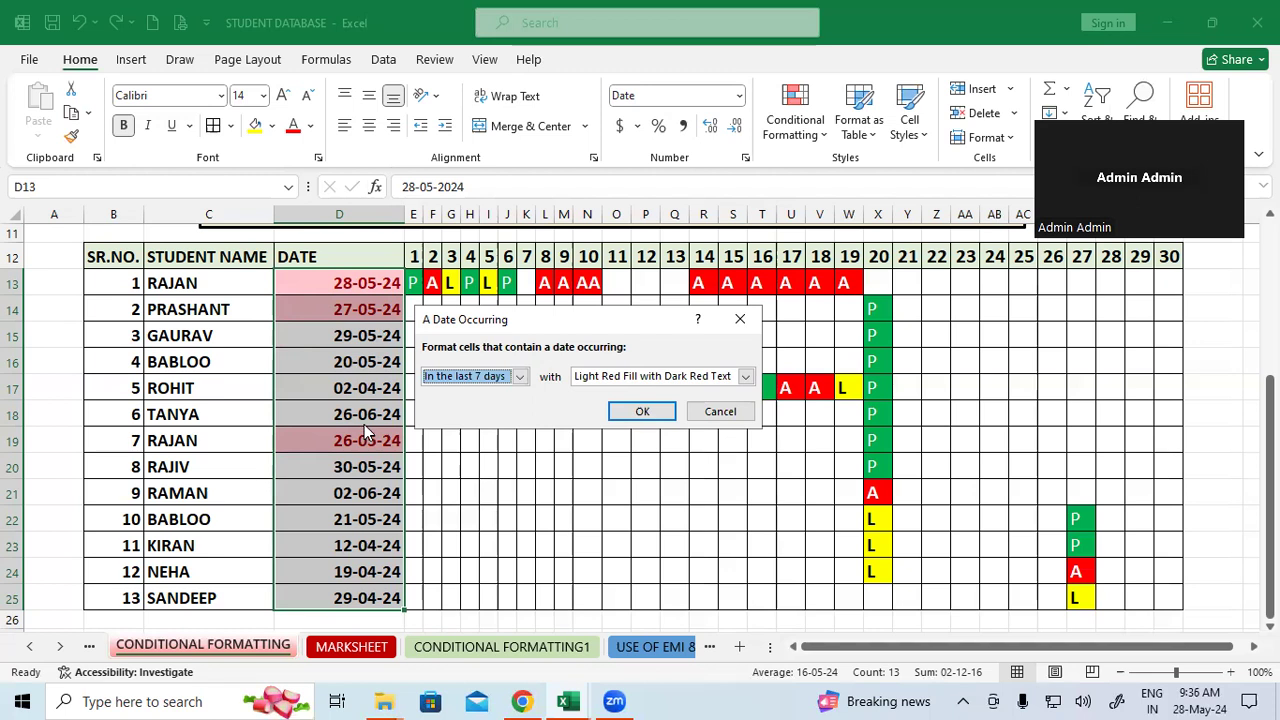
{"action": "left_click", "coordinate": [520, 377]}
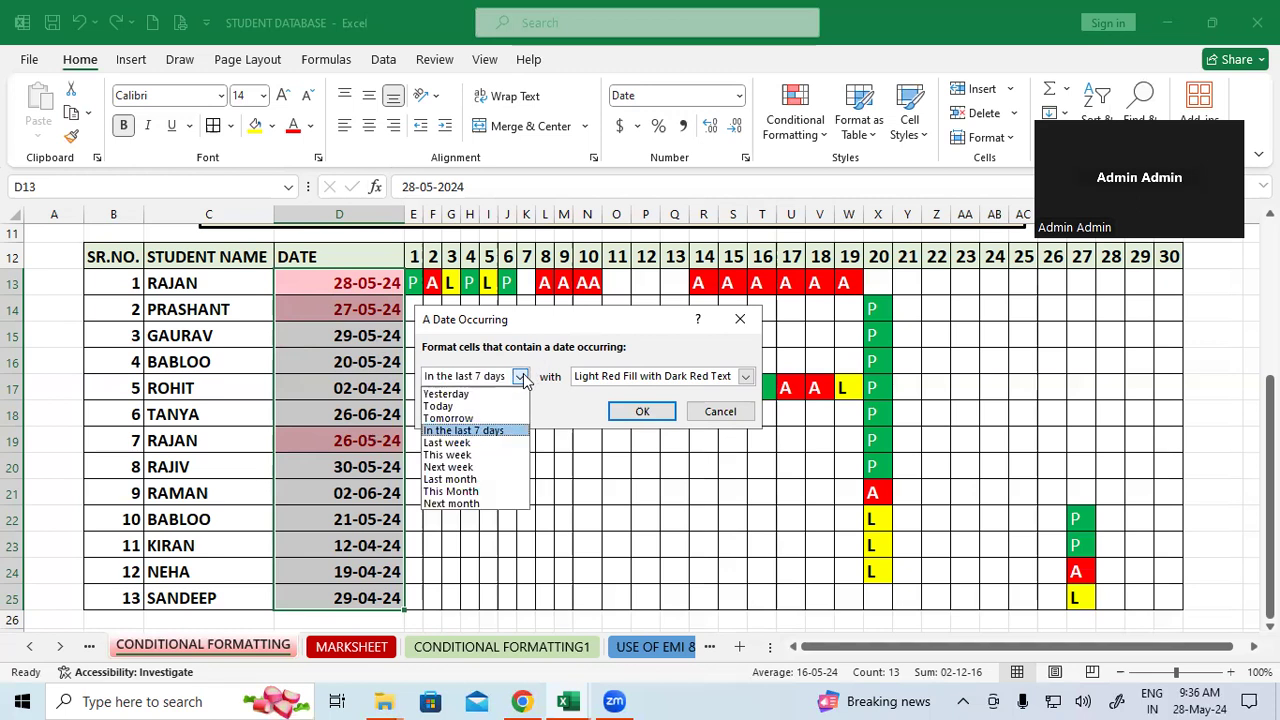
{"action": "left_click", "coordinate": [474, 443]}
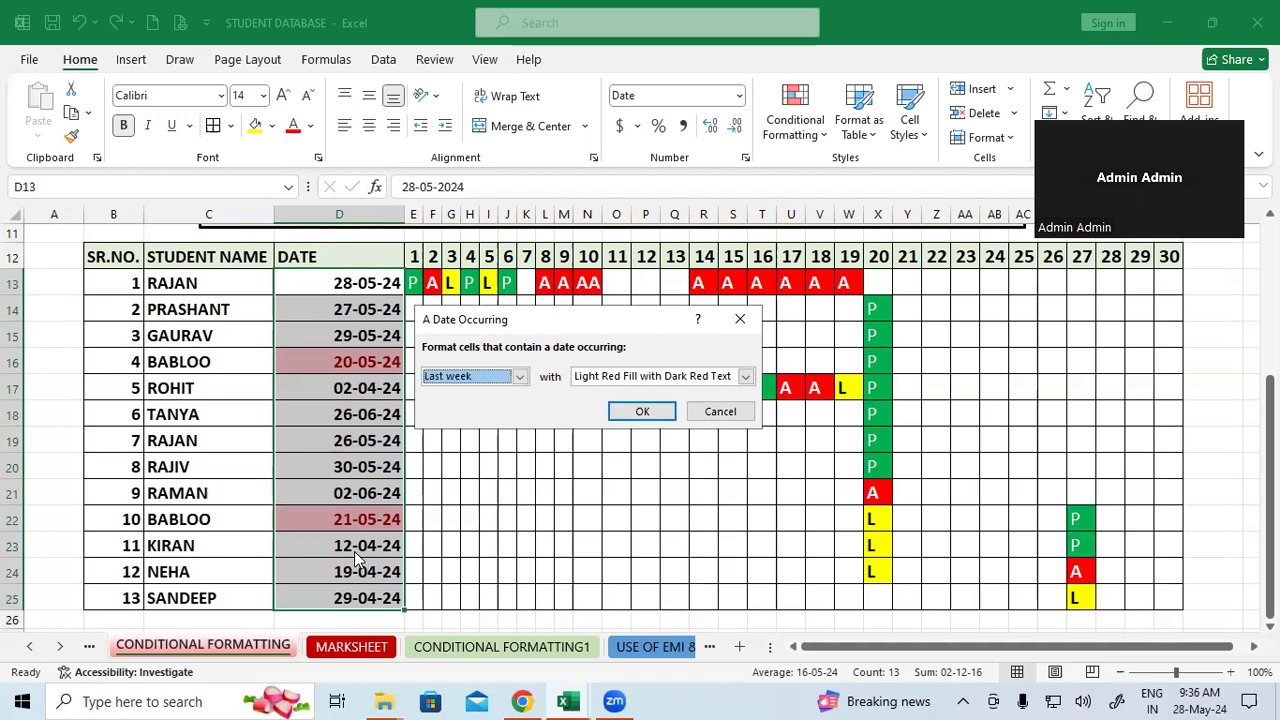
Step: Preview the date rule on D13:D25 with the period This week, followed by Next week
{"action": "left_click", "coordinate": [519, 378]}
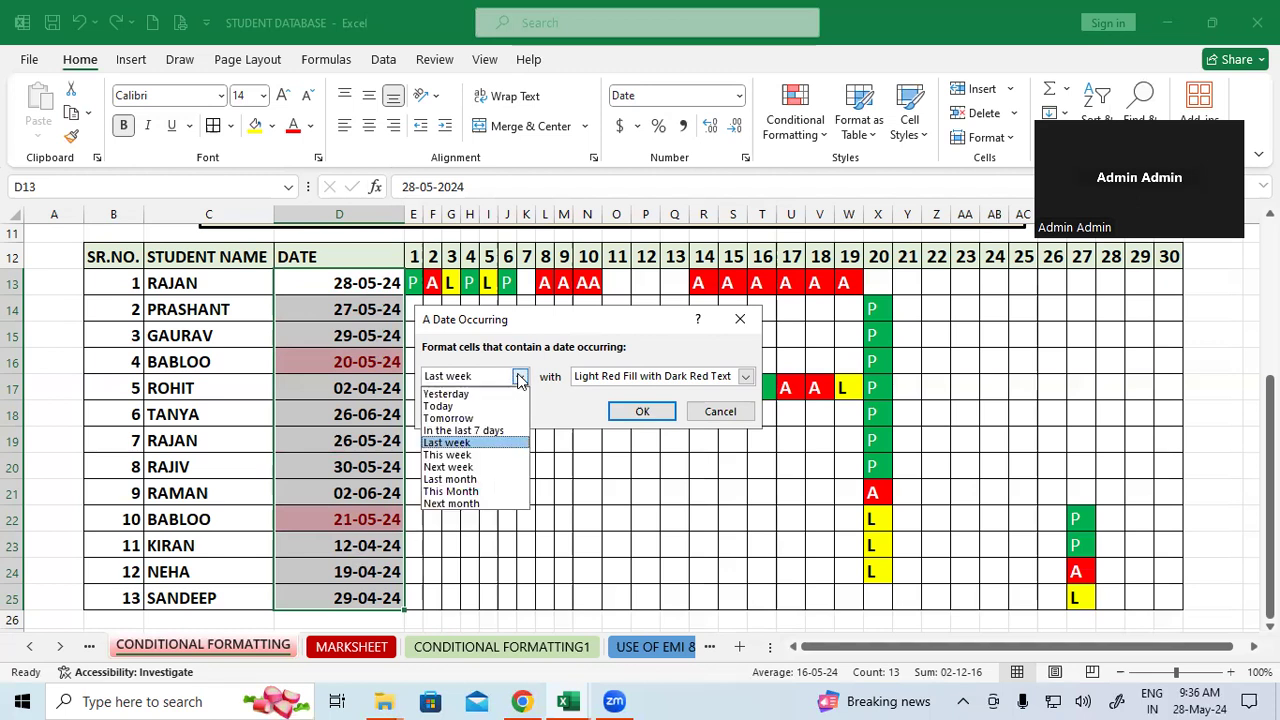
{"action": "left_click", "coordinate": [443, 458]}
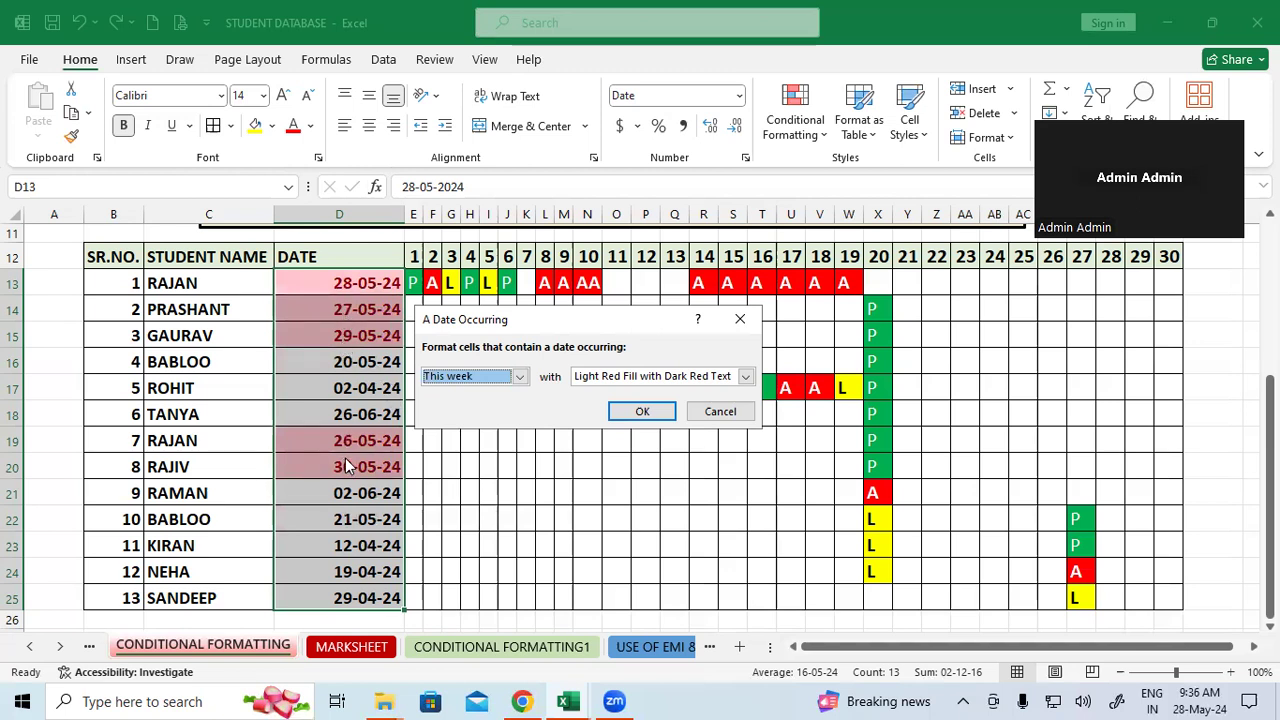
{"action": "left_click", "coordinate": [520, 376]}
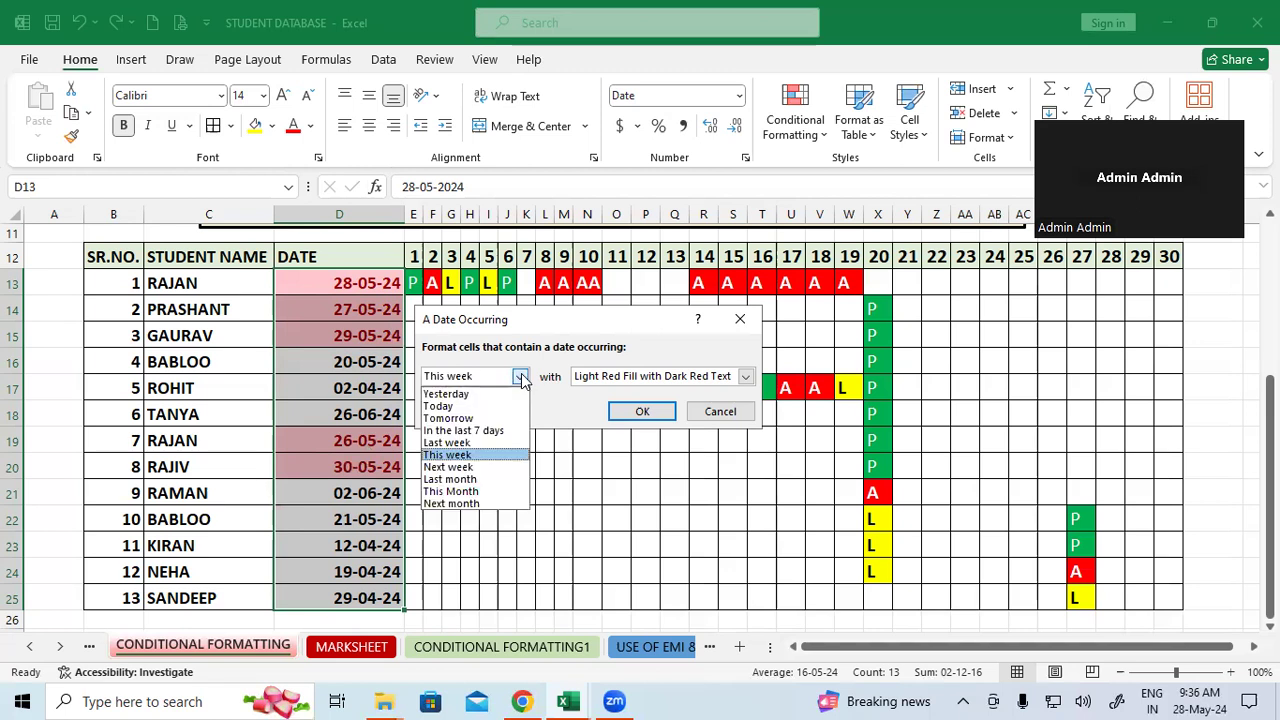
{"action": "left_click", "coordinate": [462, 467]}
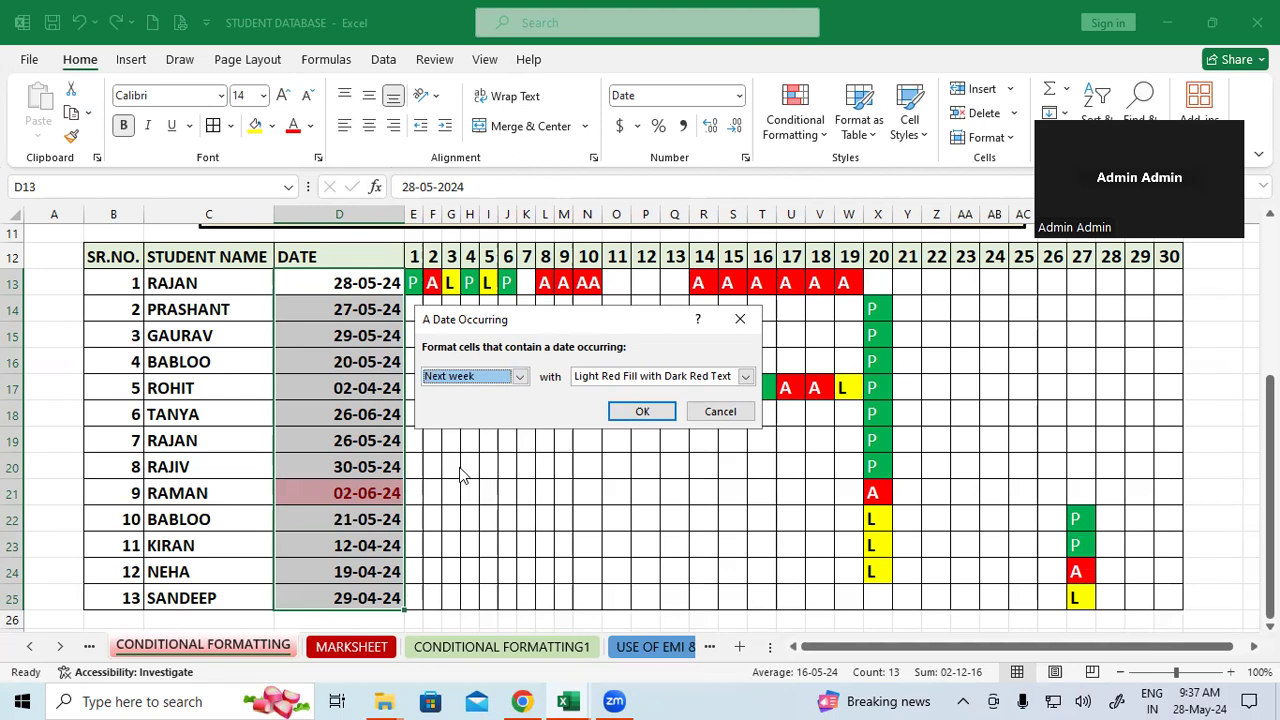
Step: Preview the date rule on D13:D25 with the period Last month, followed by This Month
{"action": "left_click", "coordinate": [520, 376]}
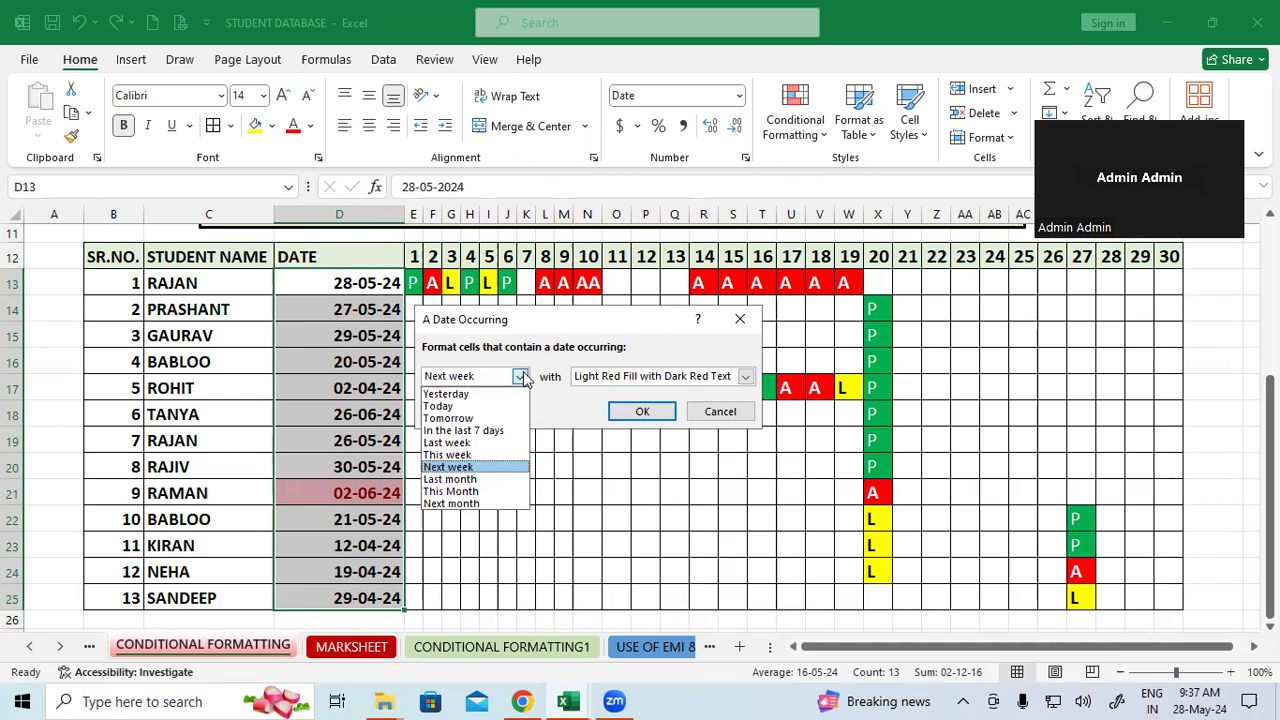
{"action": "left_click", "coordinate": [491, 478]}
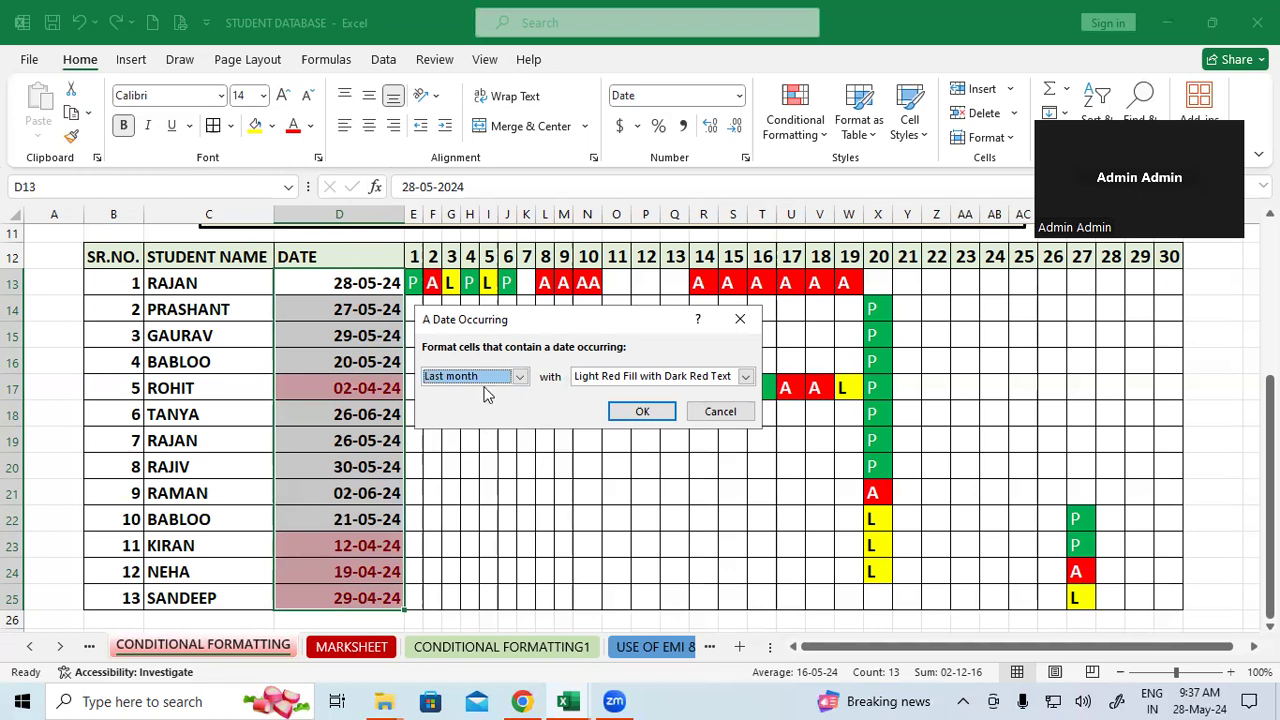
{"action": "left_click", "coordinate": [519, 376]}
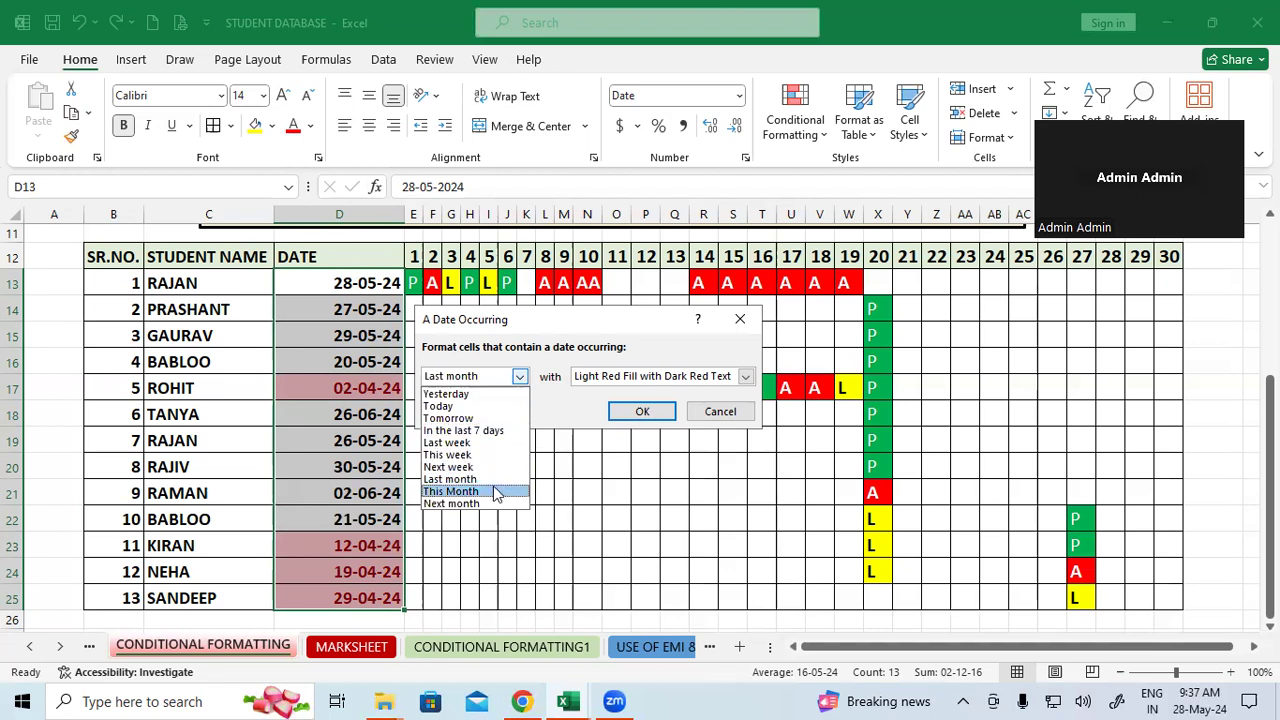
{"action": "left_click", "coordinate": [495, 492]}
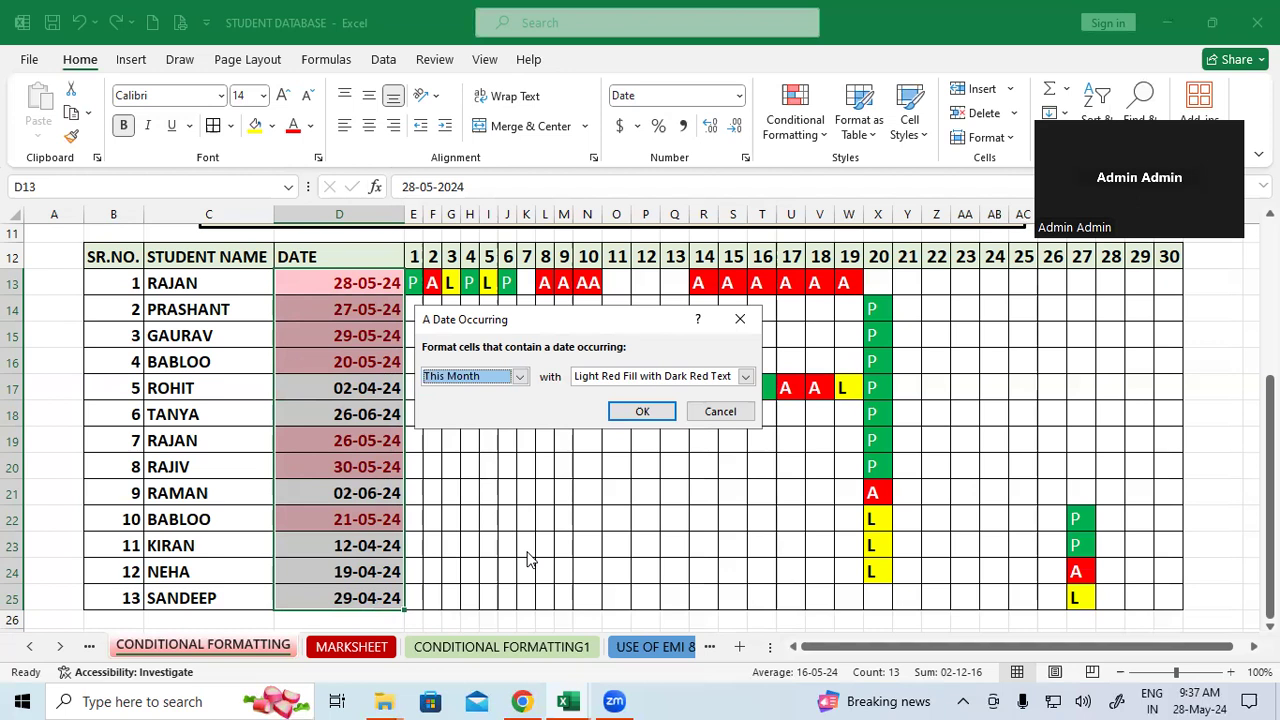
Step: Preview the date rule on D13:D25 with the period Next month, and discard the rule without applying it
{"action": "left_click", "coordinate": [520, 378]}
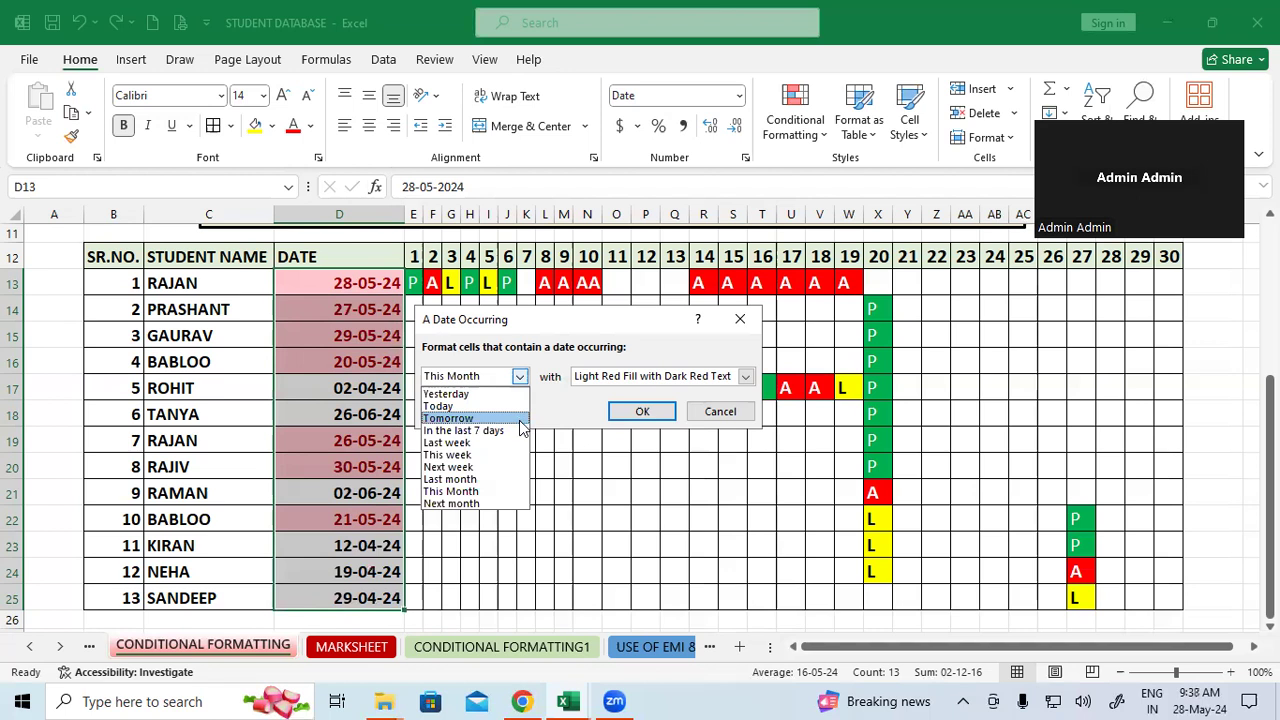
{"action": "left_click", "coordinate": [452, 503]}
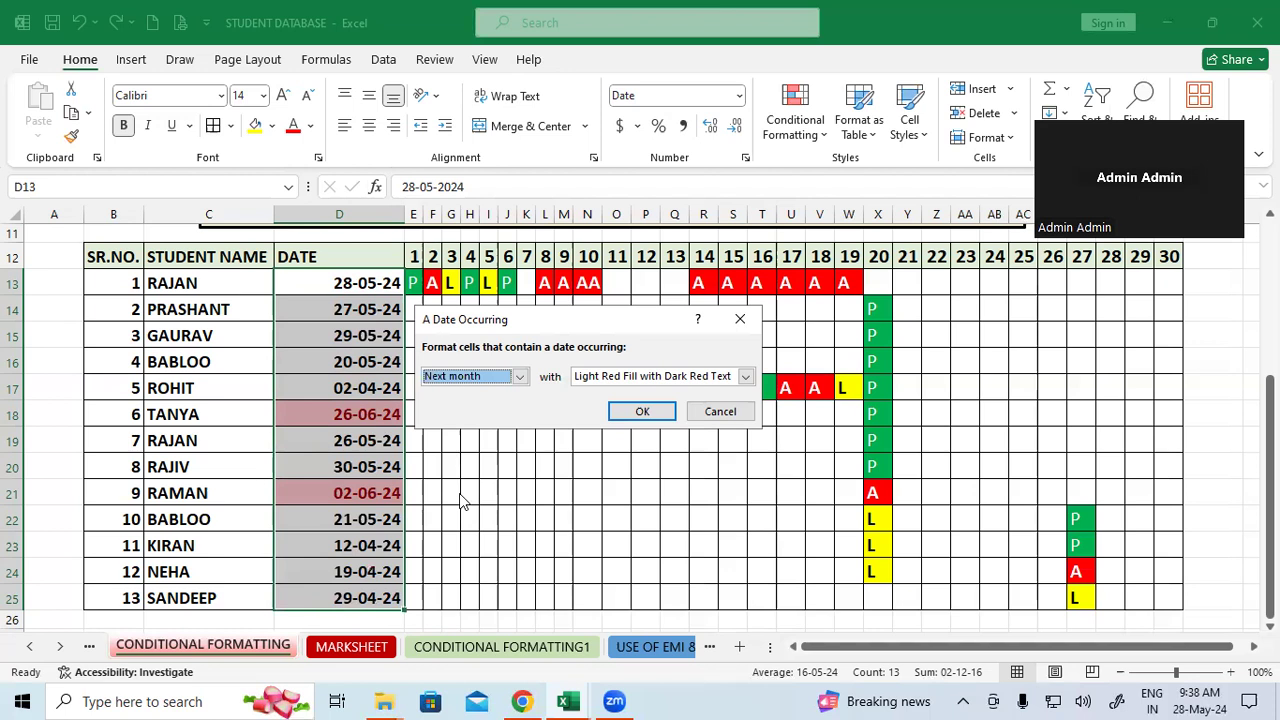
{"action": "left_click", "coordinate": [740, 318]}
{"action": "left_click", "coordinate": [666, 360]}
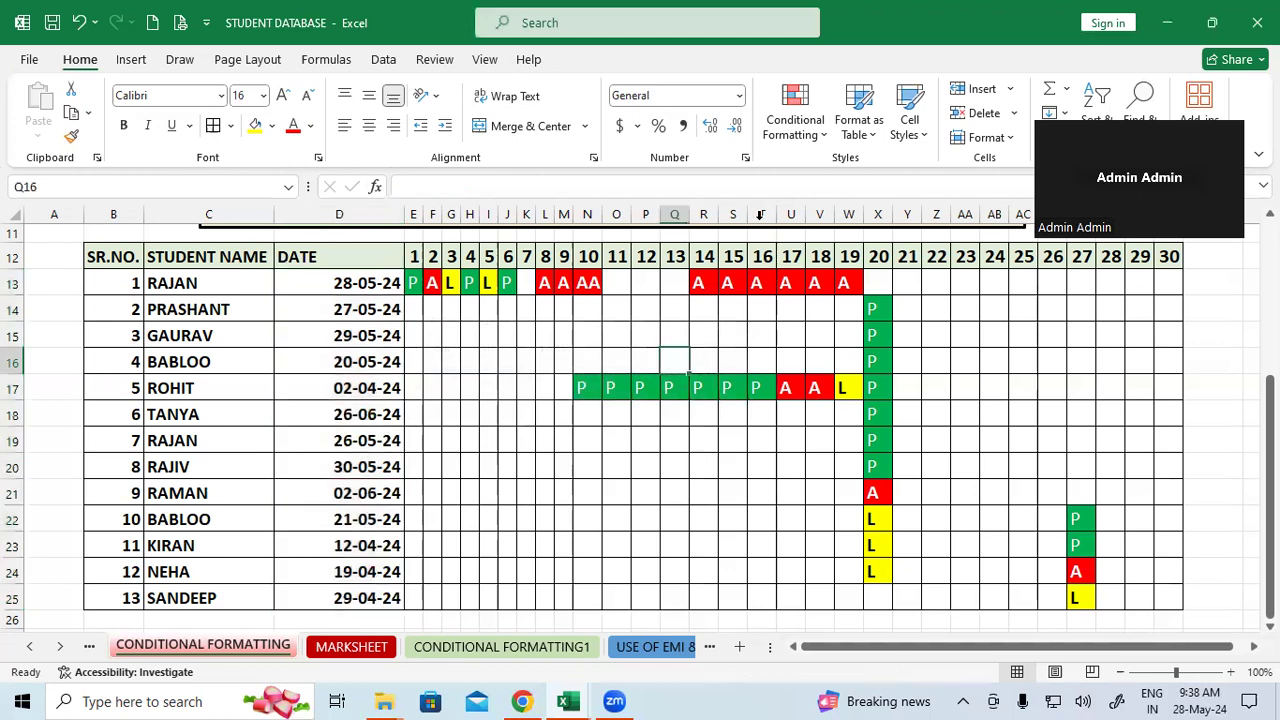
{"action": "left_click", "coordinate": [803, 110]}
{"action": "mouse_move", "coordinate": [868, 176]}
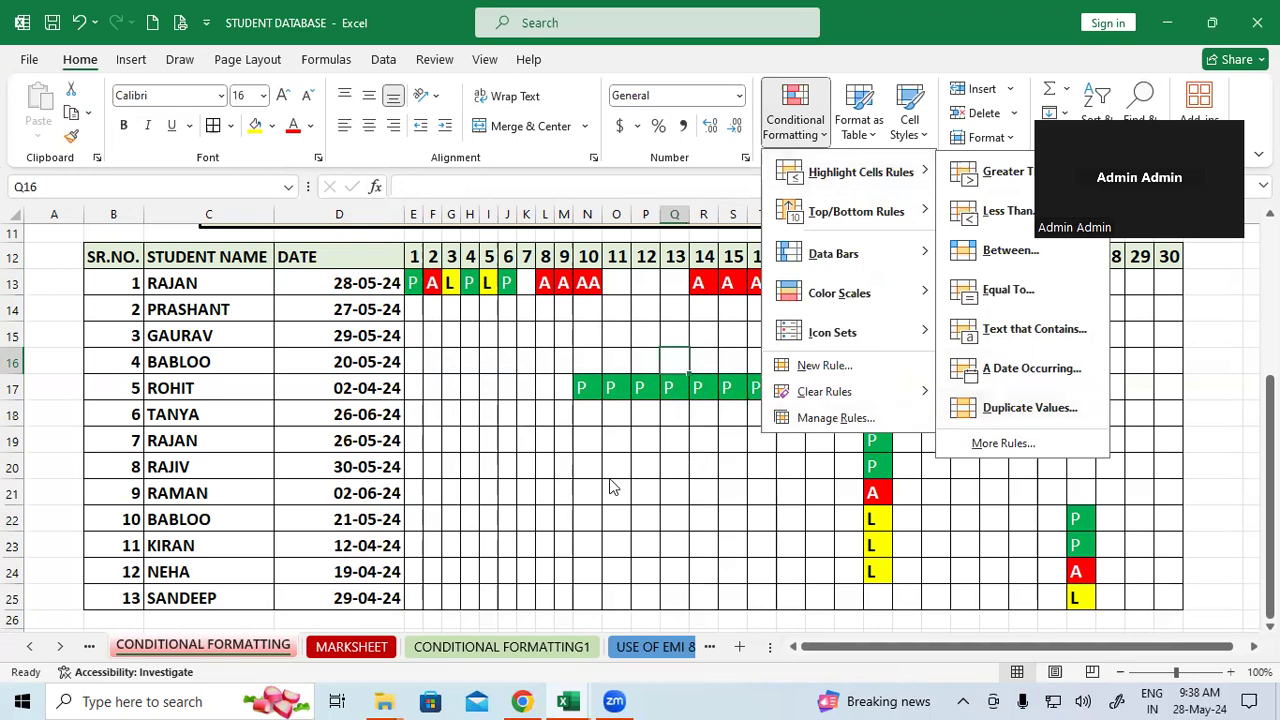
{"action": "left_click", "coordinate": [530, 495]}
Step: Highlight the duplicate student names in C13:C25 using Light Red Fill with Dark Red Text
{"action": "left_click", "coordinate": [212, 283]}
{"action": "left_click_drag", "start_coordinate": [217, 304], "coordinate": [234, 591]}
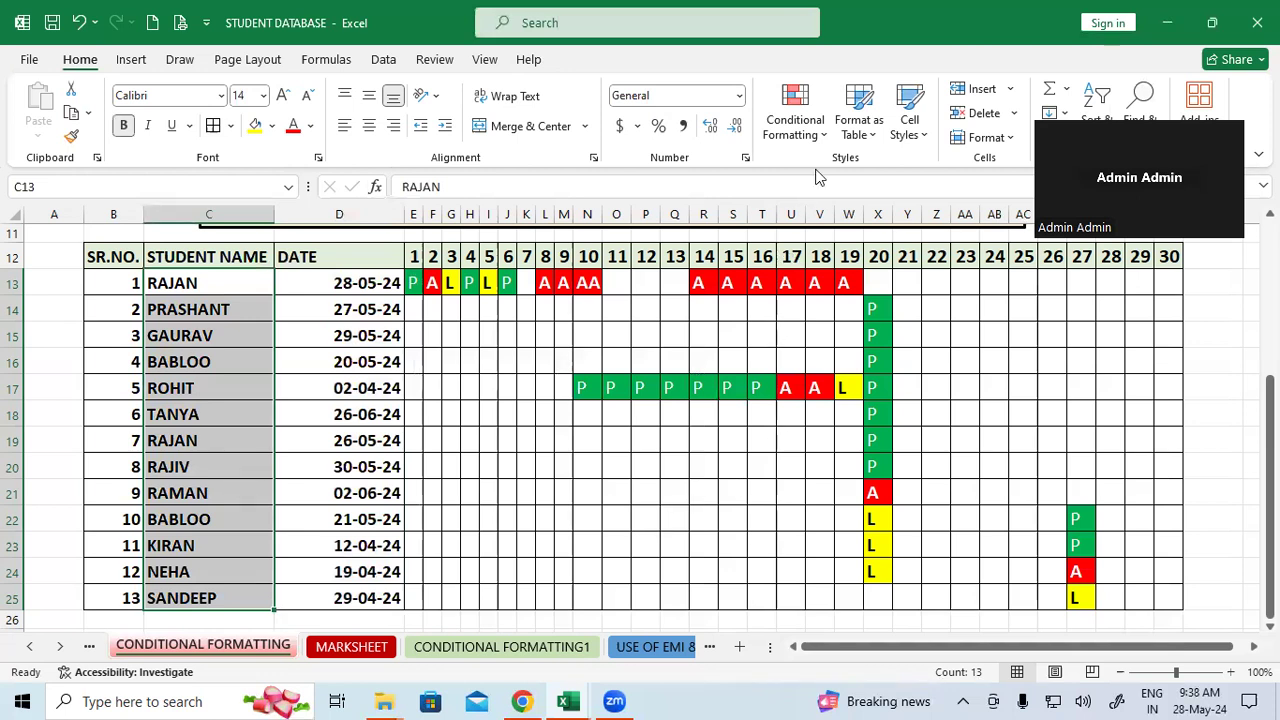
{"action": "left_click", "coordinate": [800, 105]}
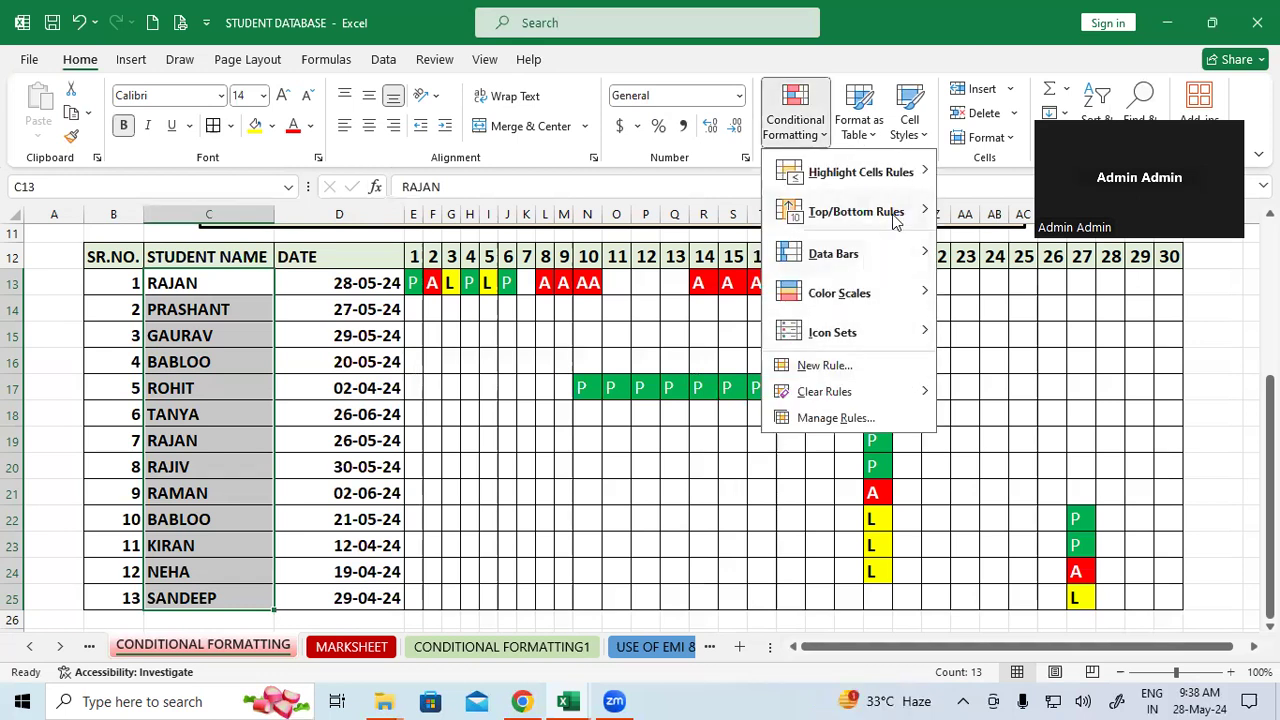
{"action": "mouse_move", "coordinate": [880, 172]}
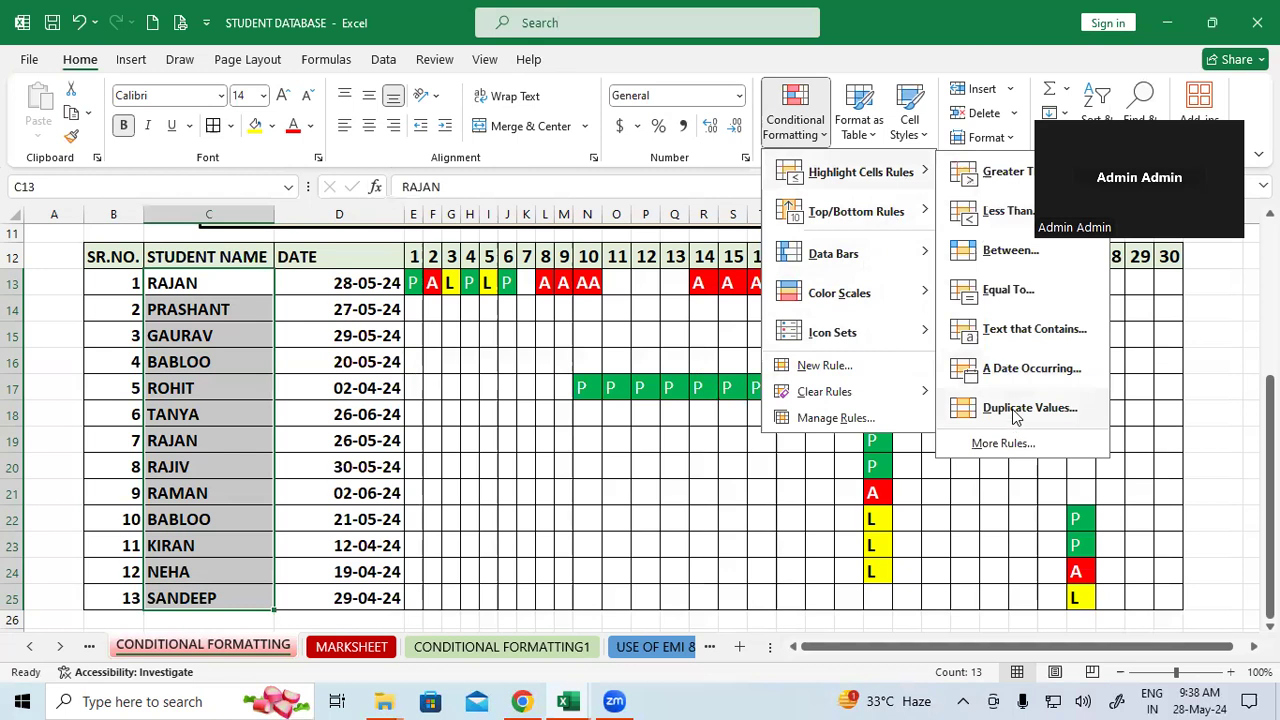
{"action": "left_click", "coordinate": [1013, 408]}
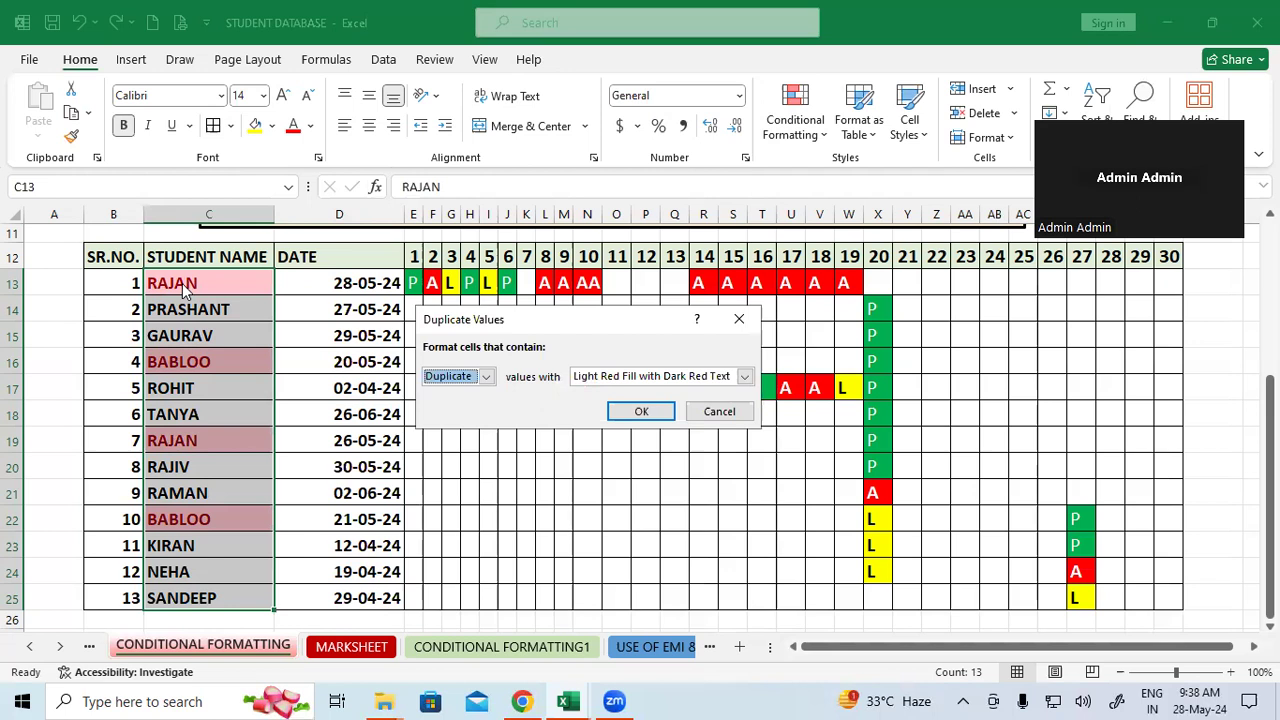
{"action": "left_click", "coordinate": [640, 410]}
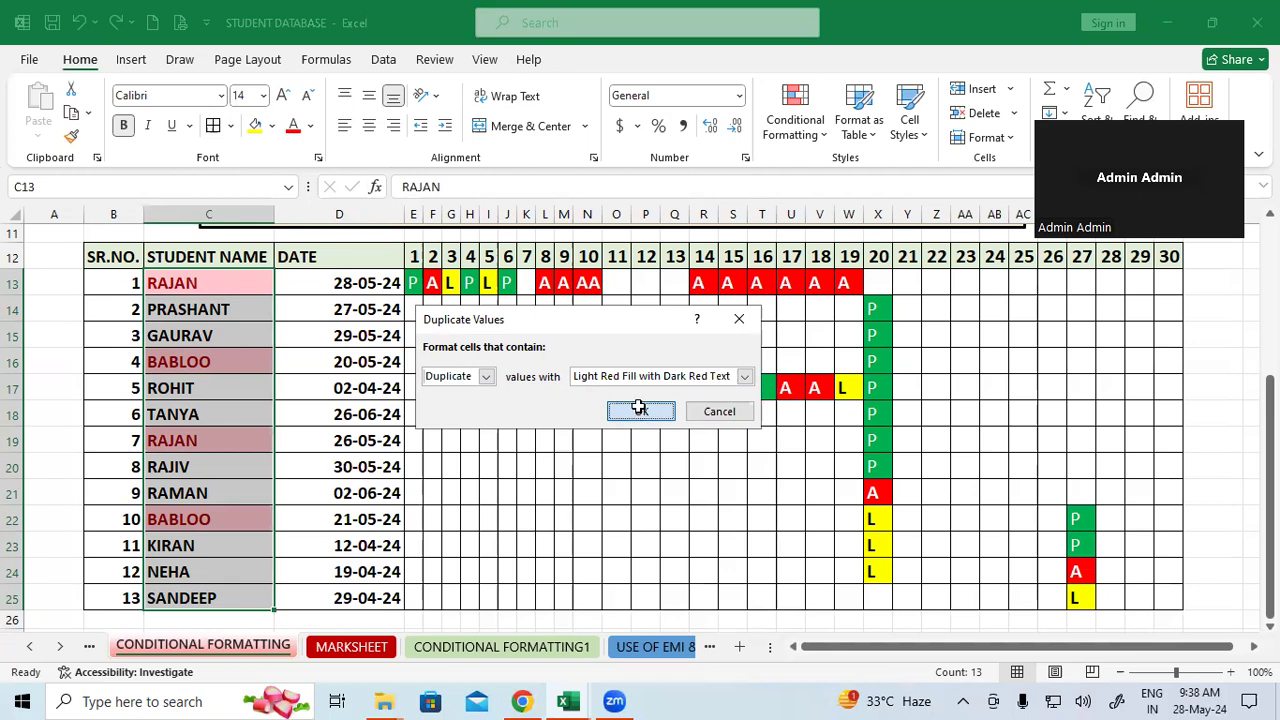
{"action": "left_click", "coordinate": [647, 469]}
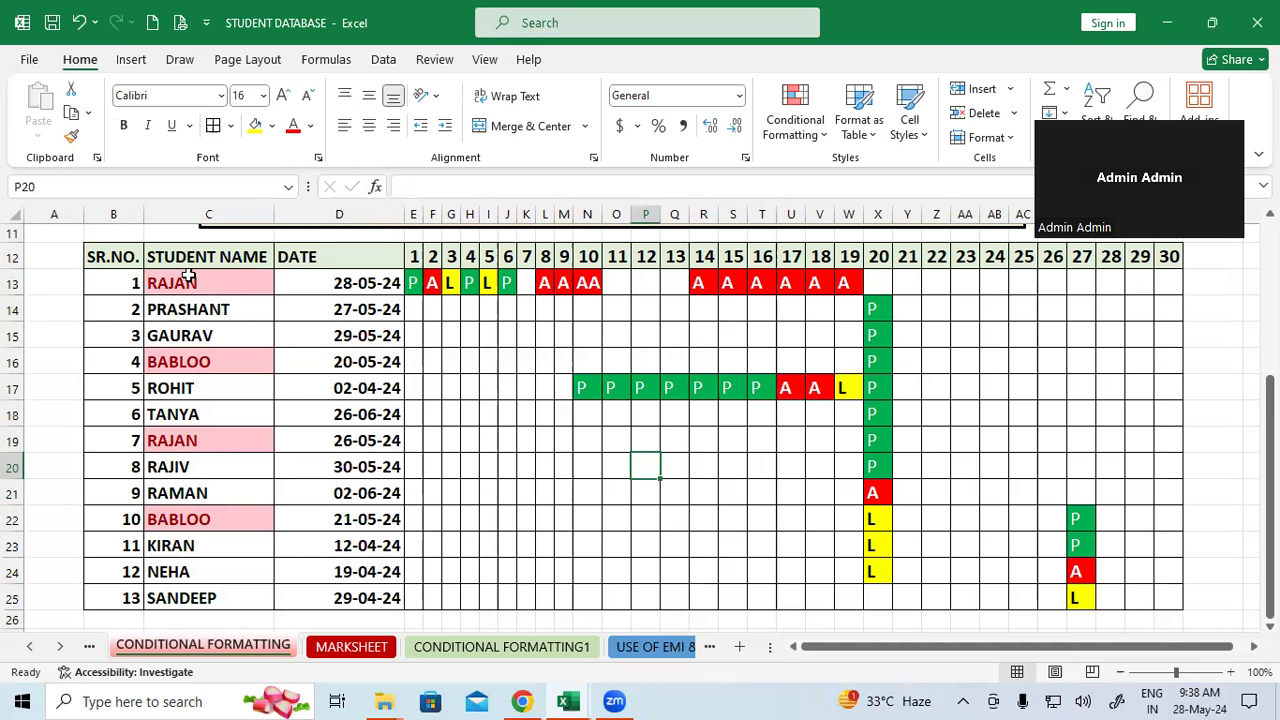
Step: Remove the duplicate student names from C12:C25, continuing with the current selection instead of expanding it to the neighbouring data
{"action": "left_click_drag", "start_coordinate": [195, 262], "coordinate": [226, 601]}
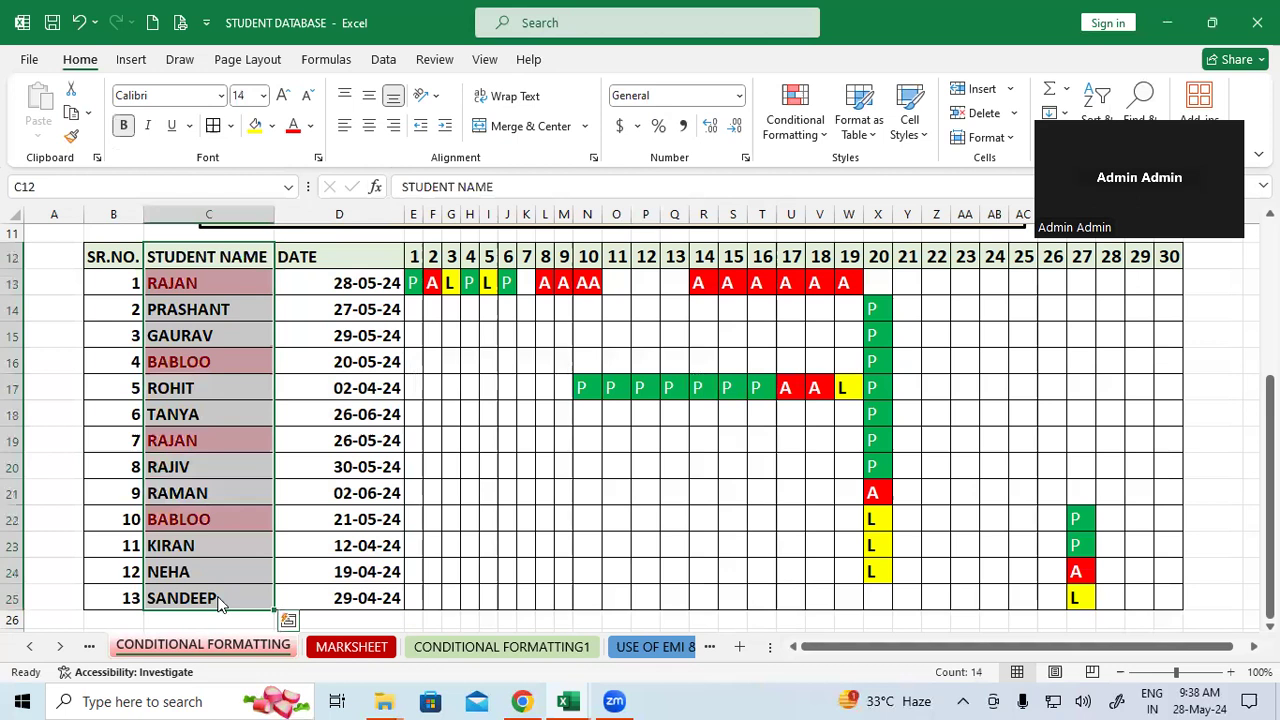
{"action": "left_click", "coordinate": [380, 60]}
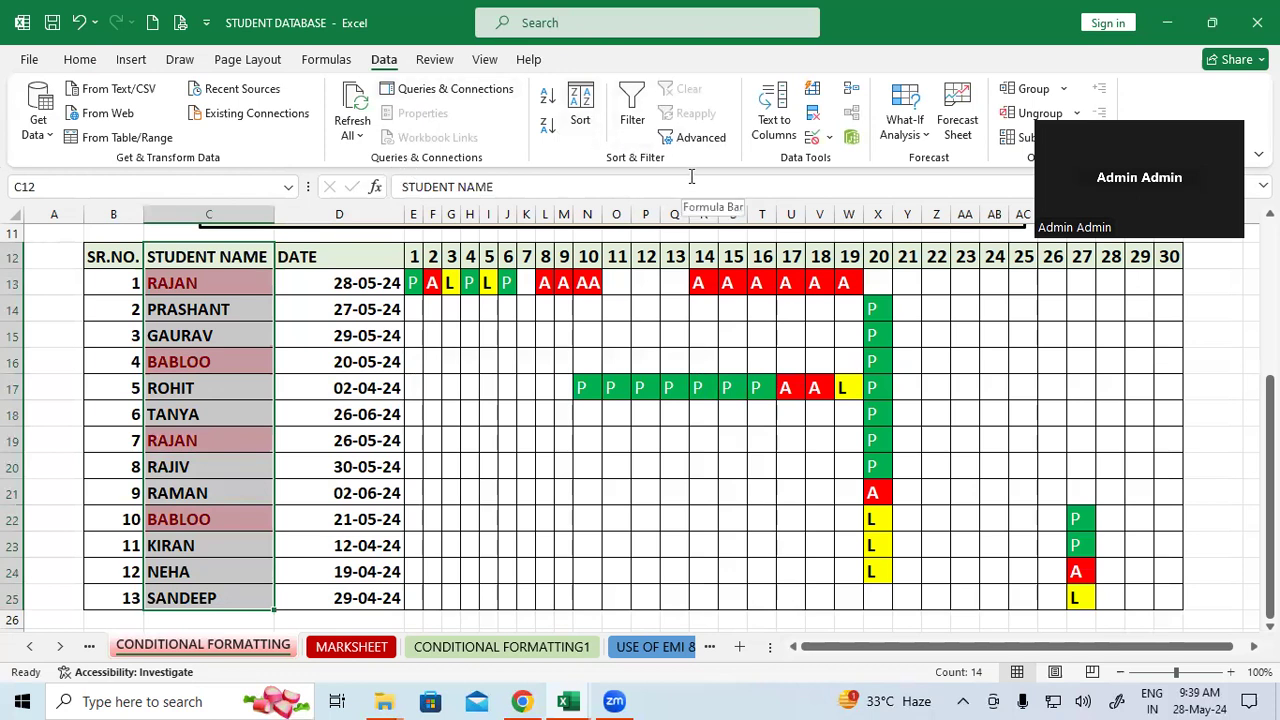
{"action": "left_click", "coordinate": [815, 118]}
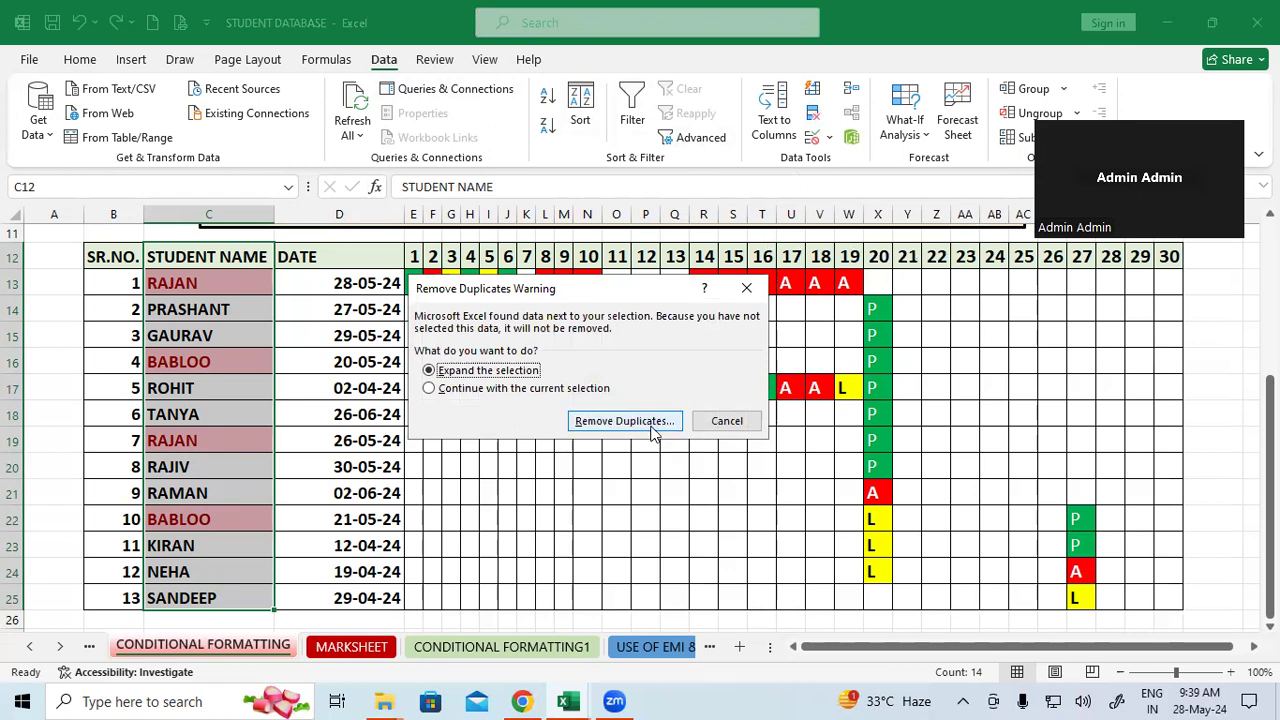
{"action": "left_click", "coordinate": [543, 389]}
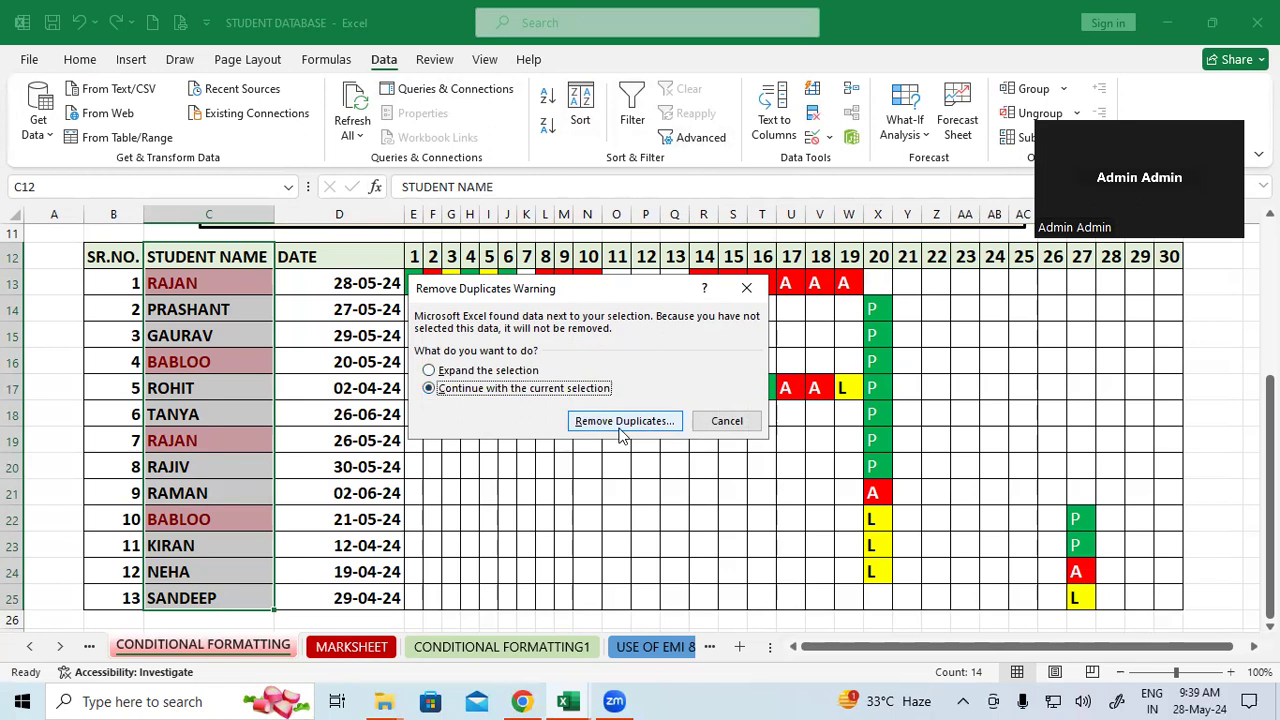
{"action": "left_click", "coordinate": [645, 420]}
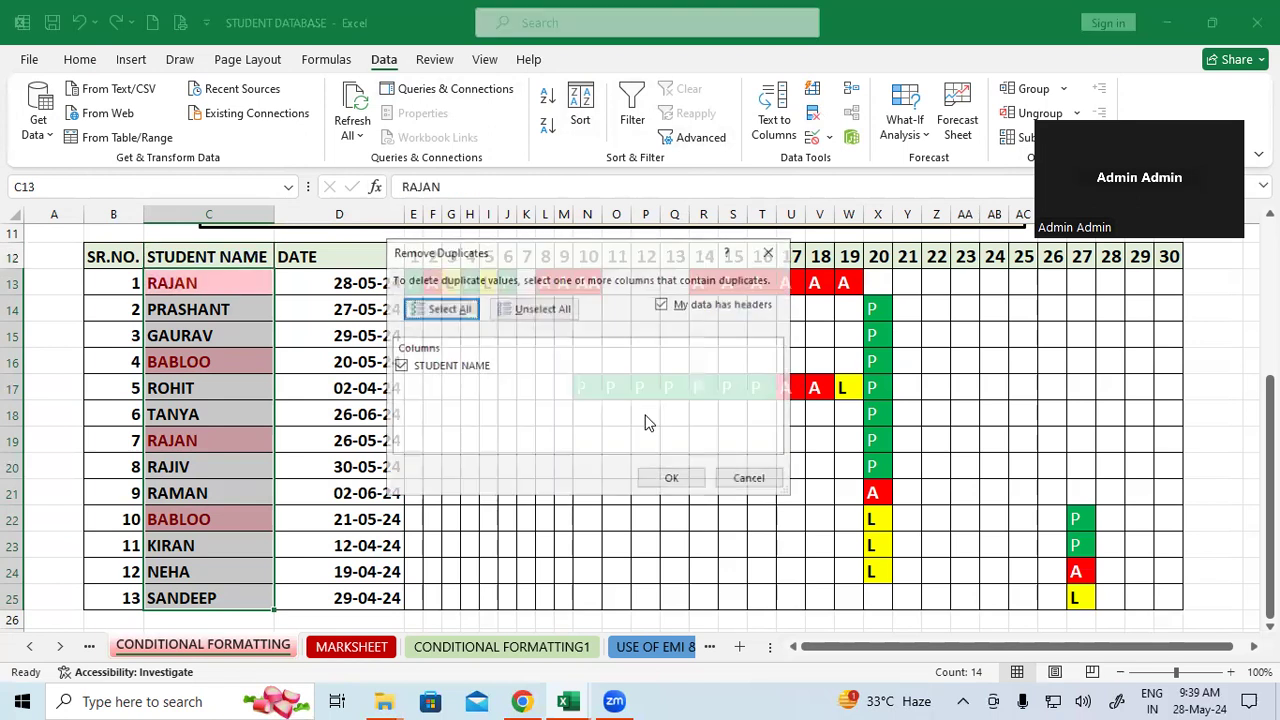
{"action": "left_click", "coordinate": [664, 478]}
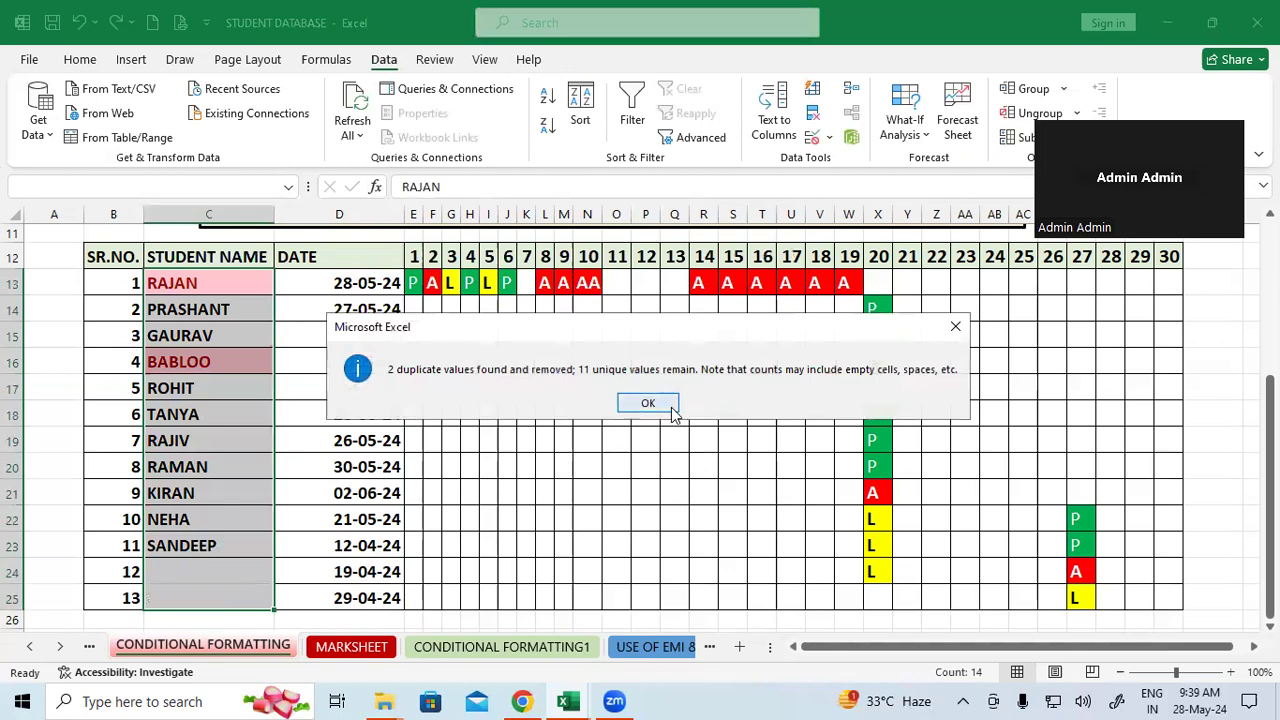
{"action": "left_click", "coordinate": [671, 408]}
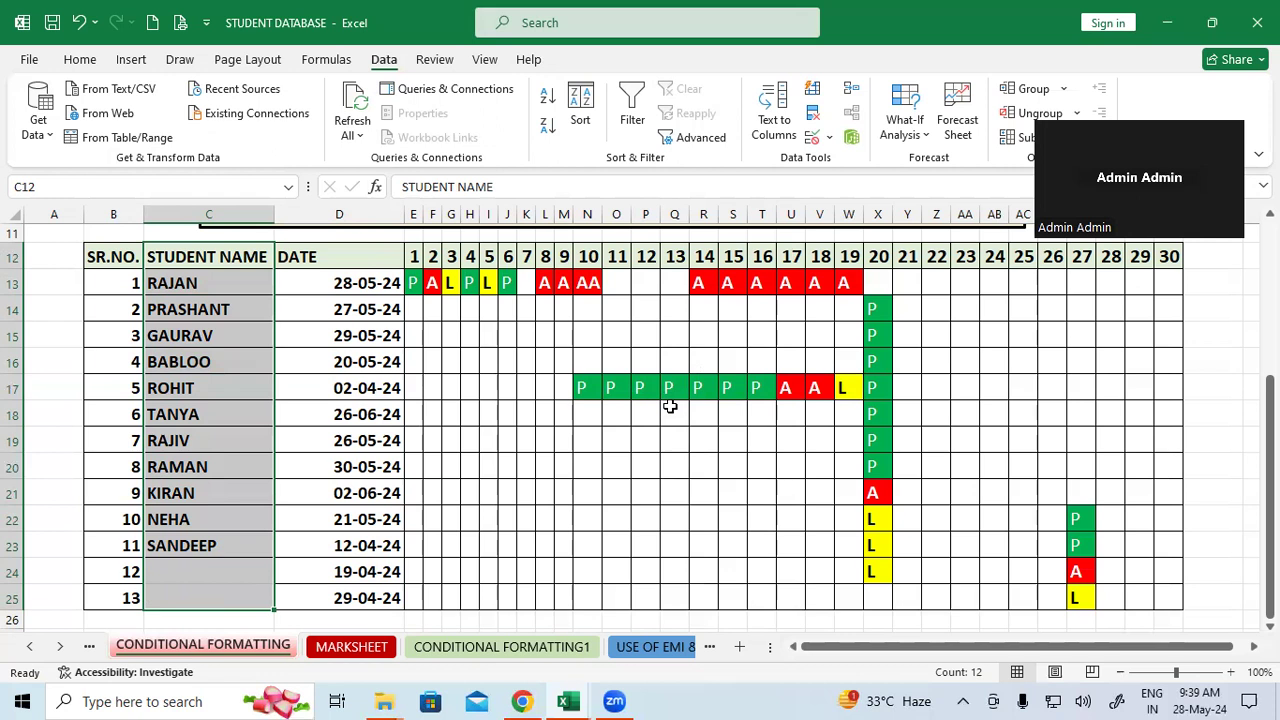
Step: Undo the removal of duplicate names and the duplicate highlighting on the student name column
{"action": "key", "text": "ctrl+z"}
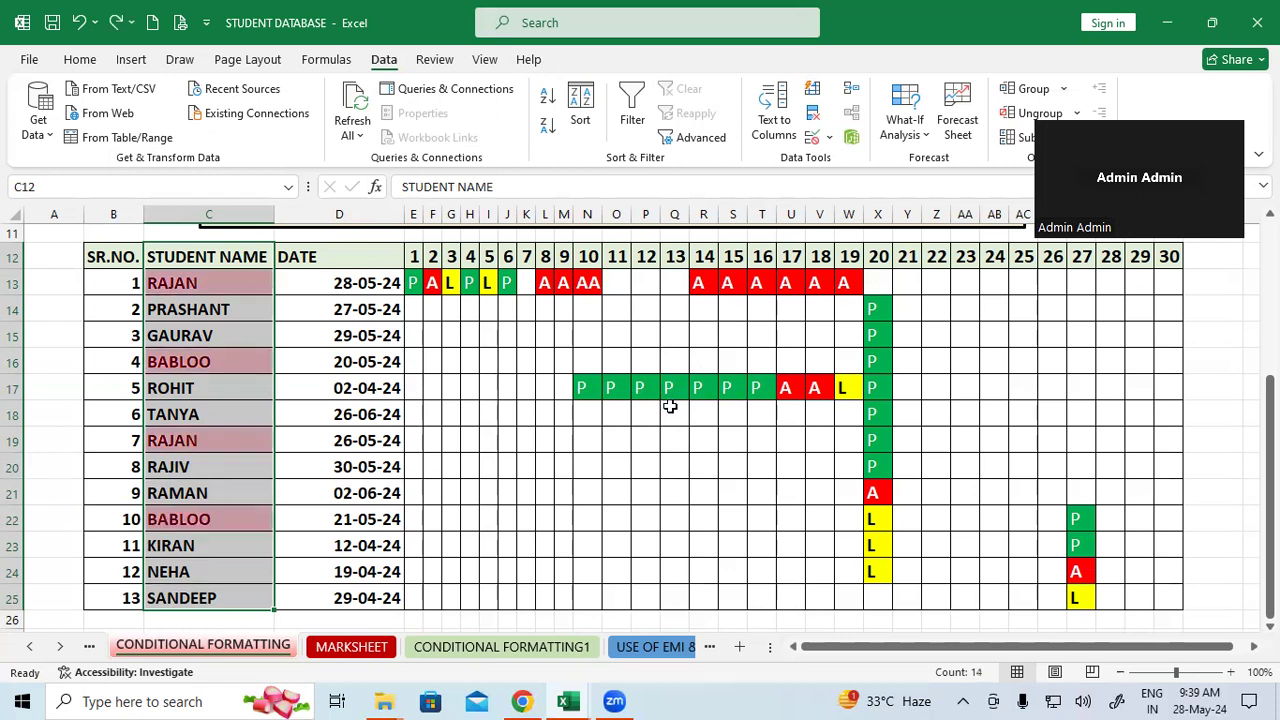
{"action": "key", "text": "ctrl+z"}
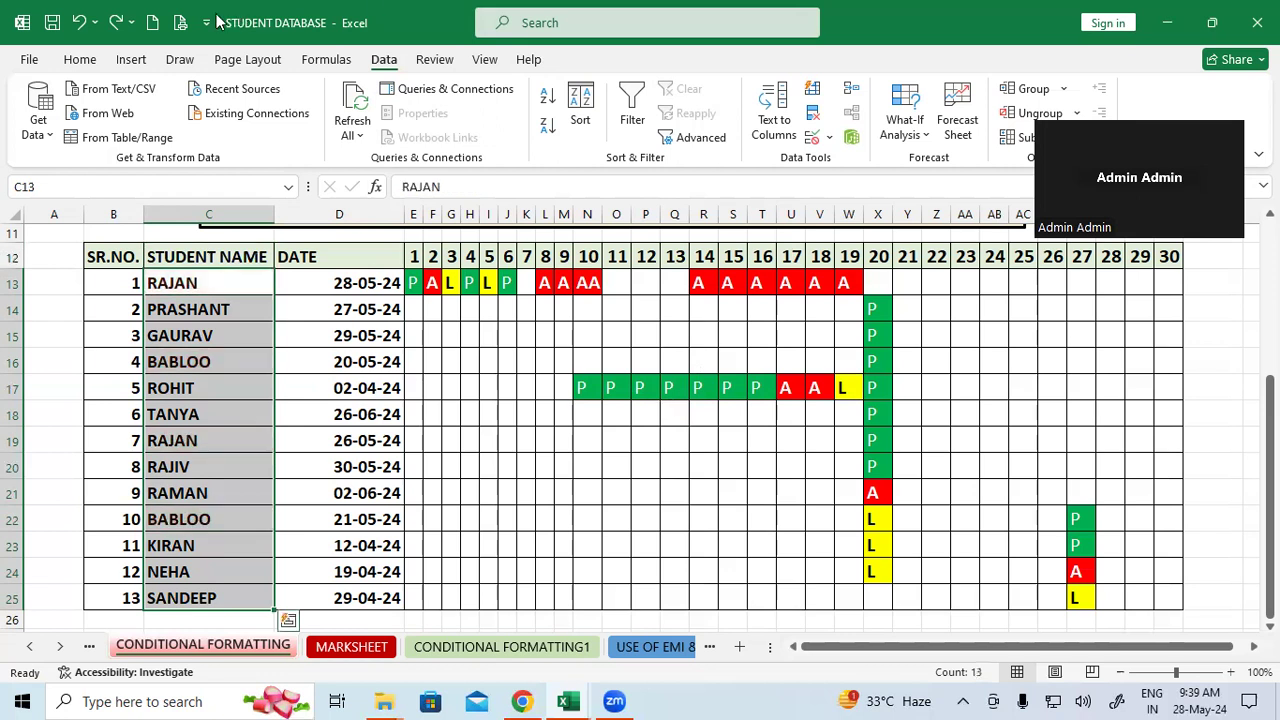
{"action": "left_click", "coordinate": [80, 60]}
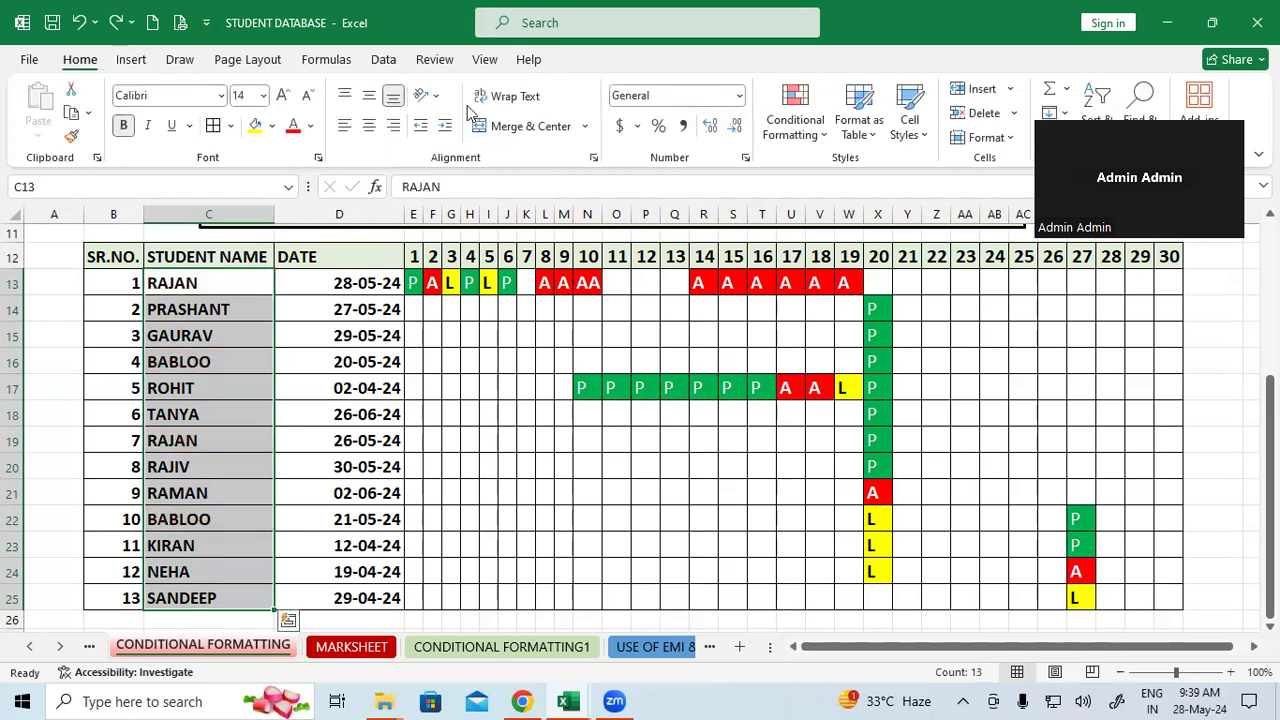
{"action": "left_click", "coordinate": [795, 108]}
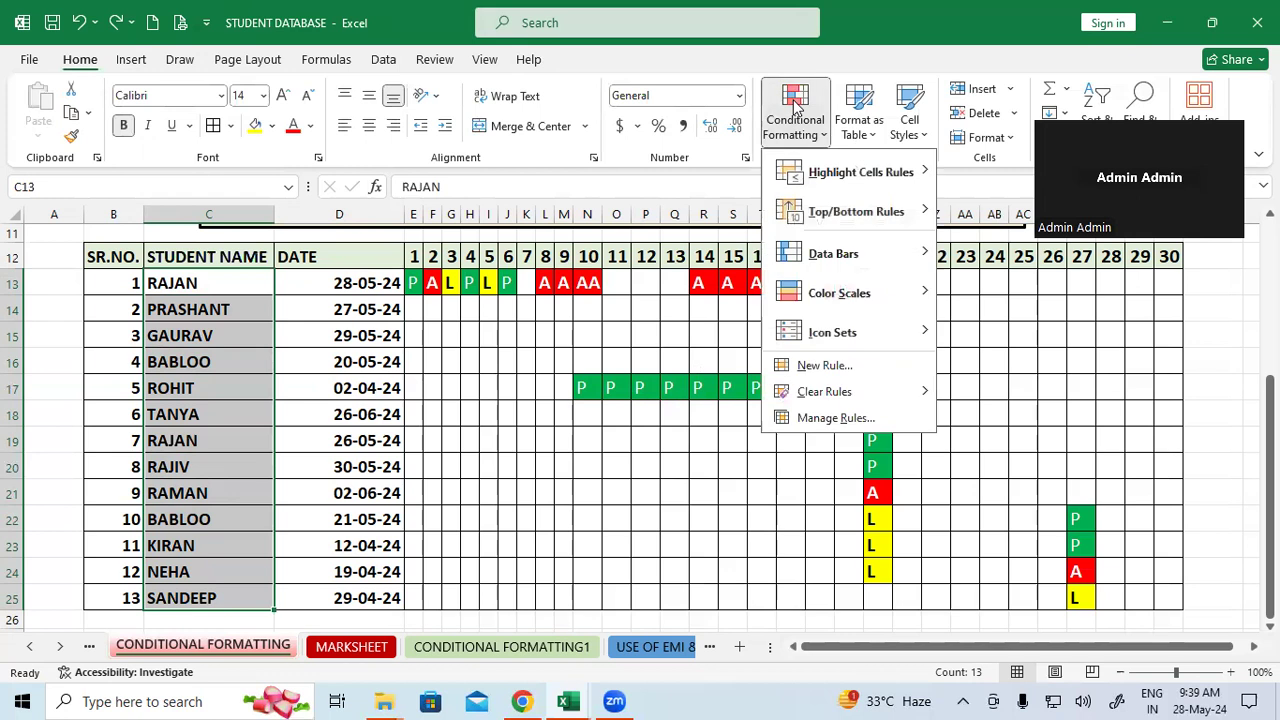
{"action": "mouse_move", "coordinate": [915, 205]}
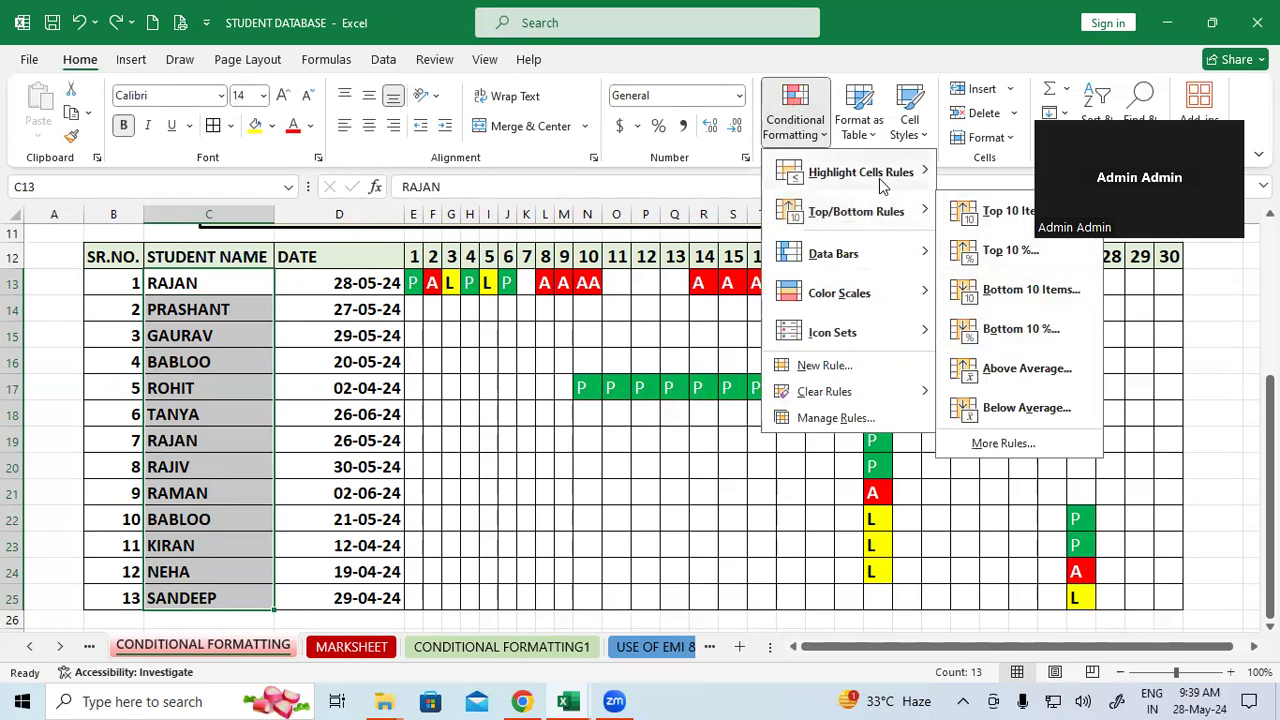
{"action": "mouse_move", "coordinate": [879, 178]}
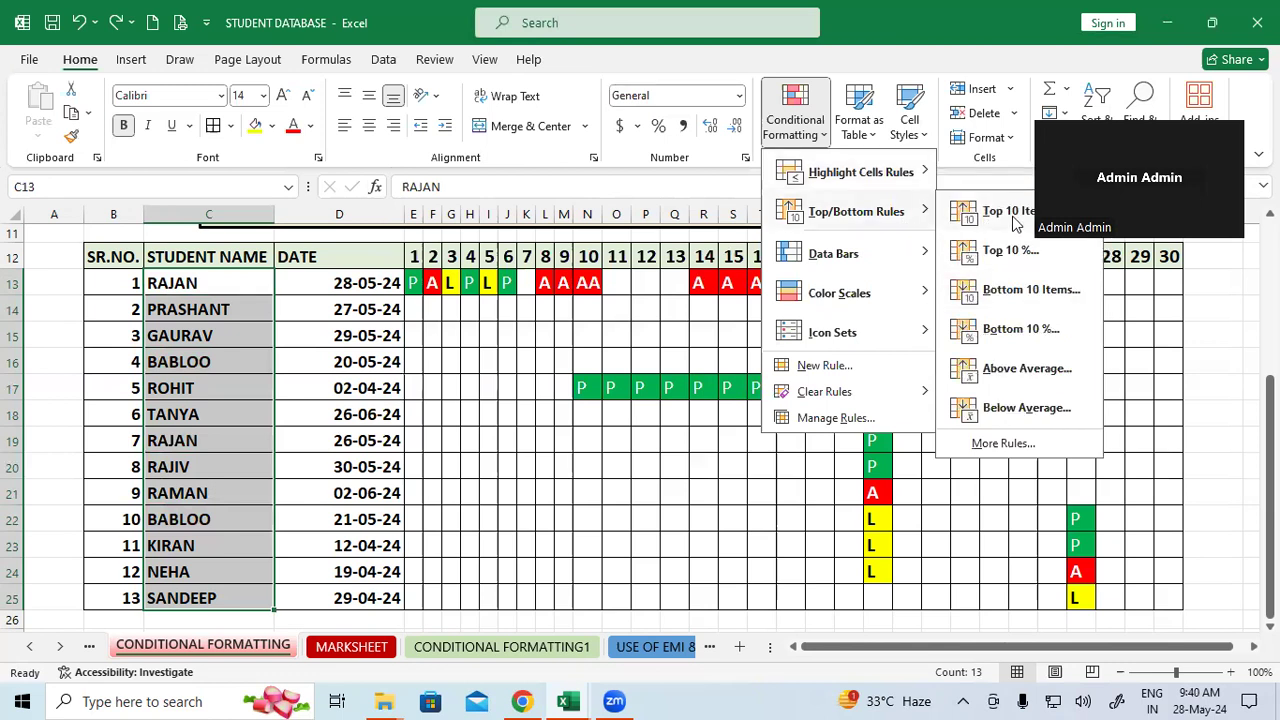
{"action": "left_click", "coordinate": [452, 388]}
Step: Switch to the CONDITIONAL FORMATTING1 sheet and preview a Top 10 Items rule on the marks in E12:J18, moving its dialog clear of the table
{"action": "left_click", "coordinate": [519, 647]}
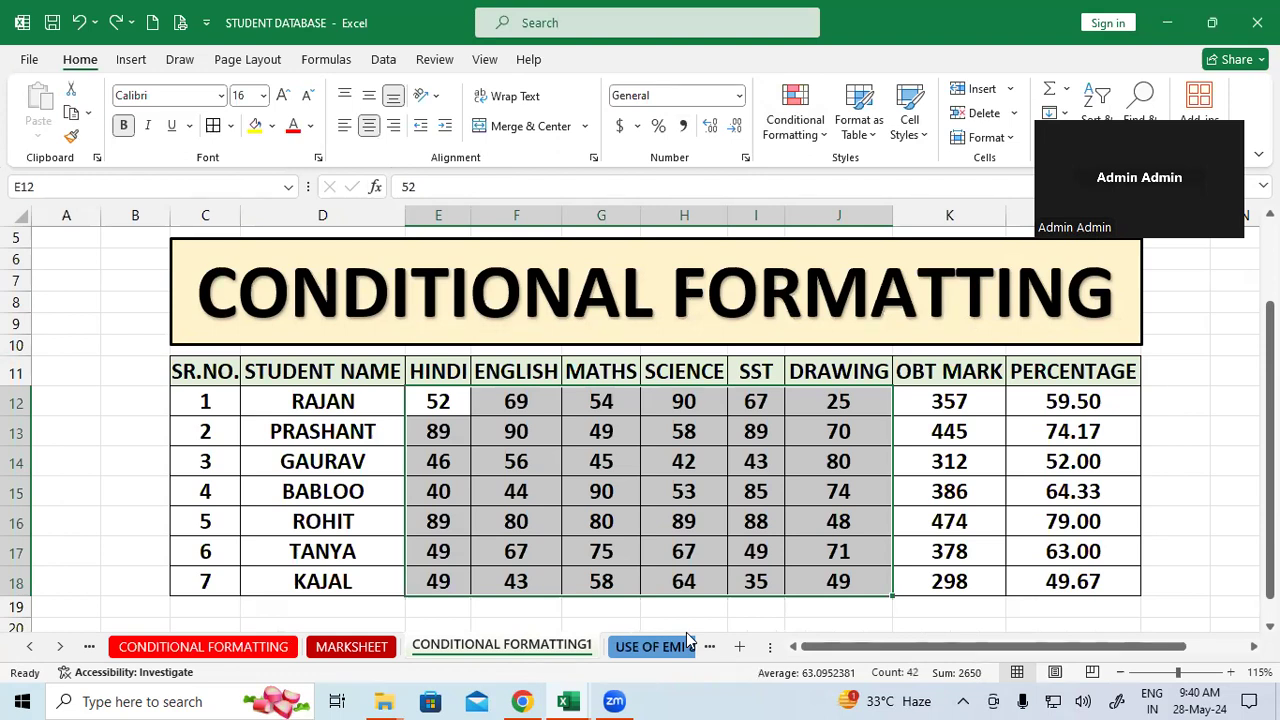
{"action": "left_click", "coordinate": [800, 107]}
{"action": "mouse_move", "coordinate": [860, 211]}
{"action": "left_click", "coordinate": [1028, 222]}
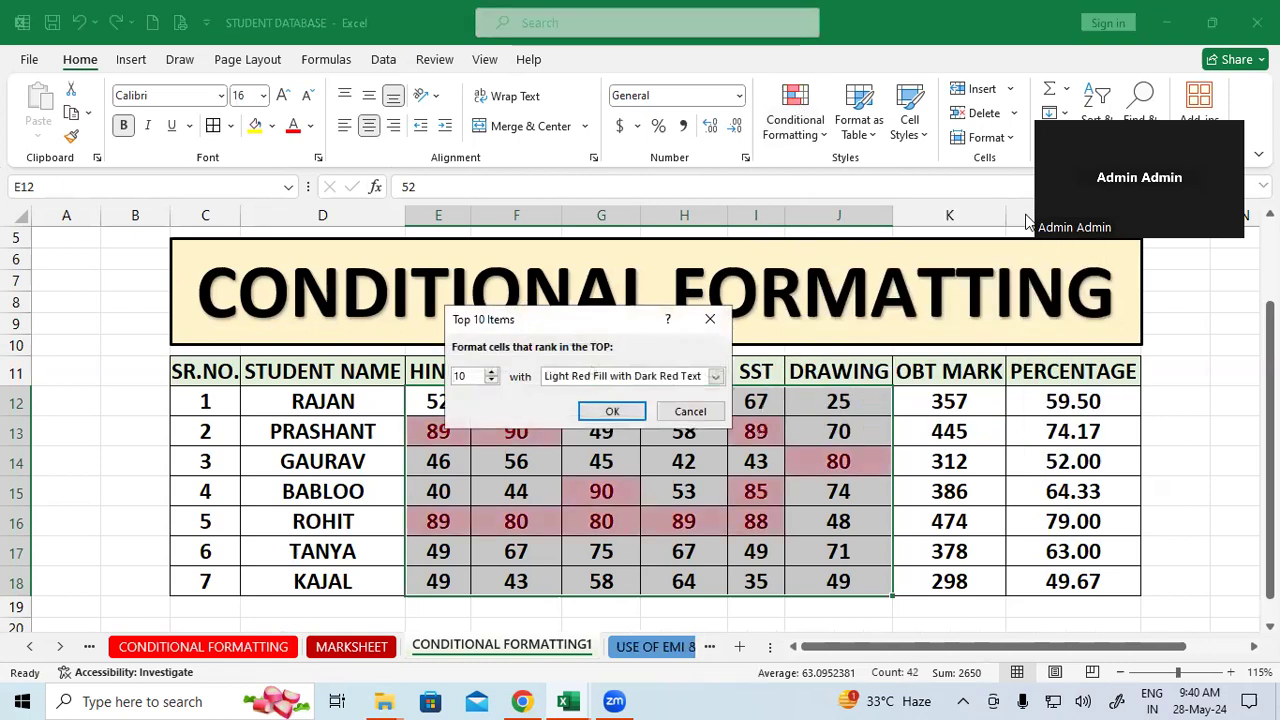
{"action": "left_click_drag", "start_coordinate": [592, 324], "coordinate": [251, 160]}
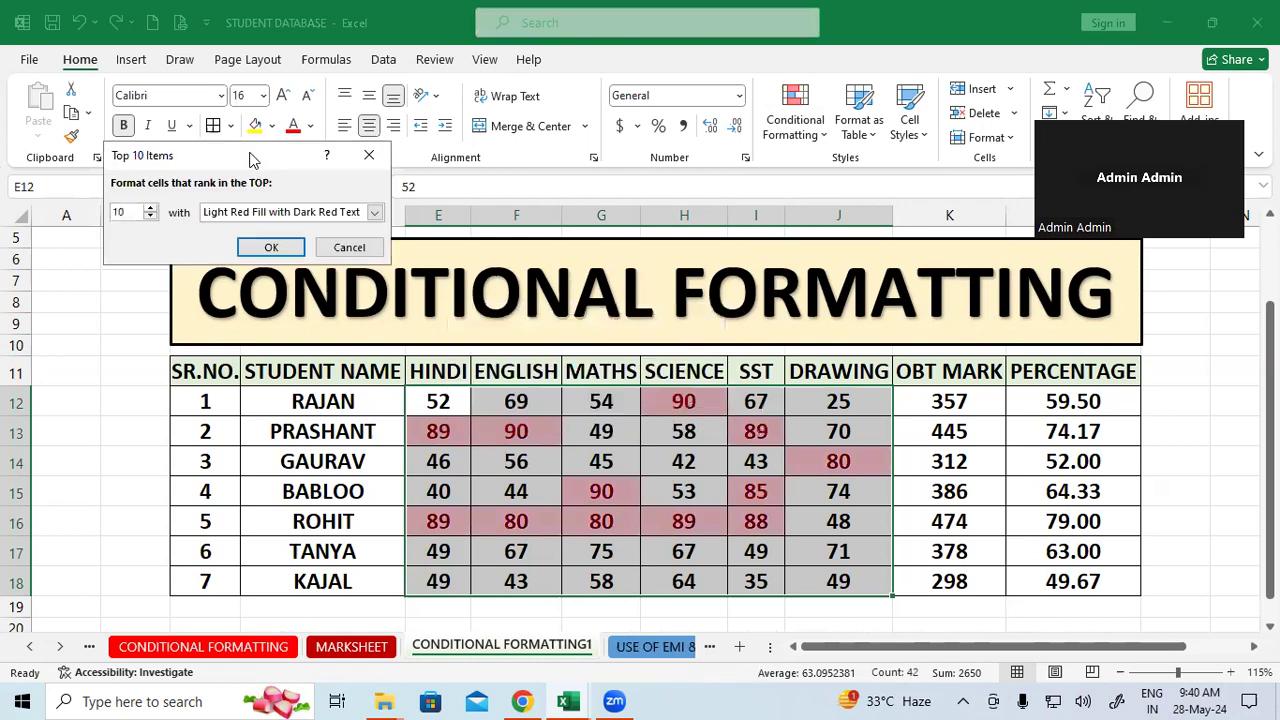
Step: Preview the top items rule on E12:J18 with the rank count set to 5, and discard the rule
{"action": "left_click_drag", "start_coordinate": [128, 212], "coordinate": [103, 217]}
{"action": "type", "text": "5"}
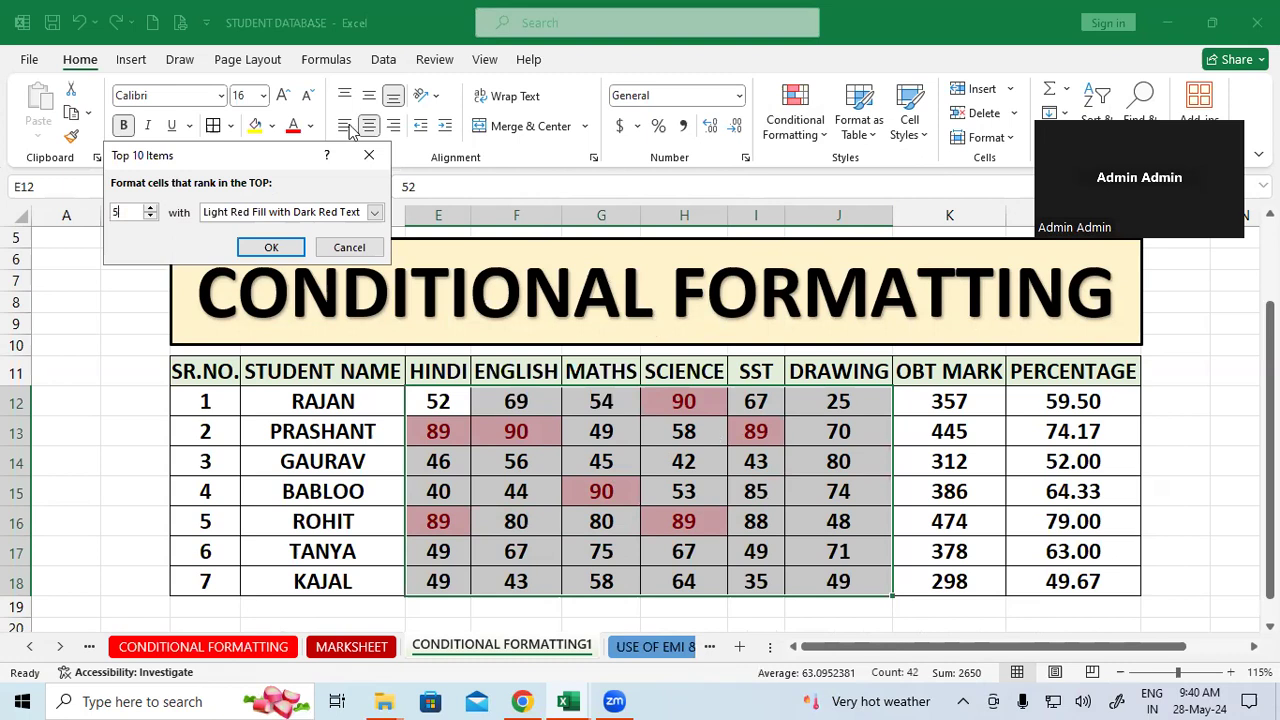
{"action": "left_click", "coordinate": [367, 155]}
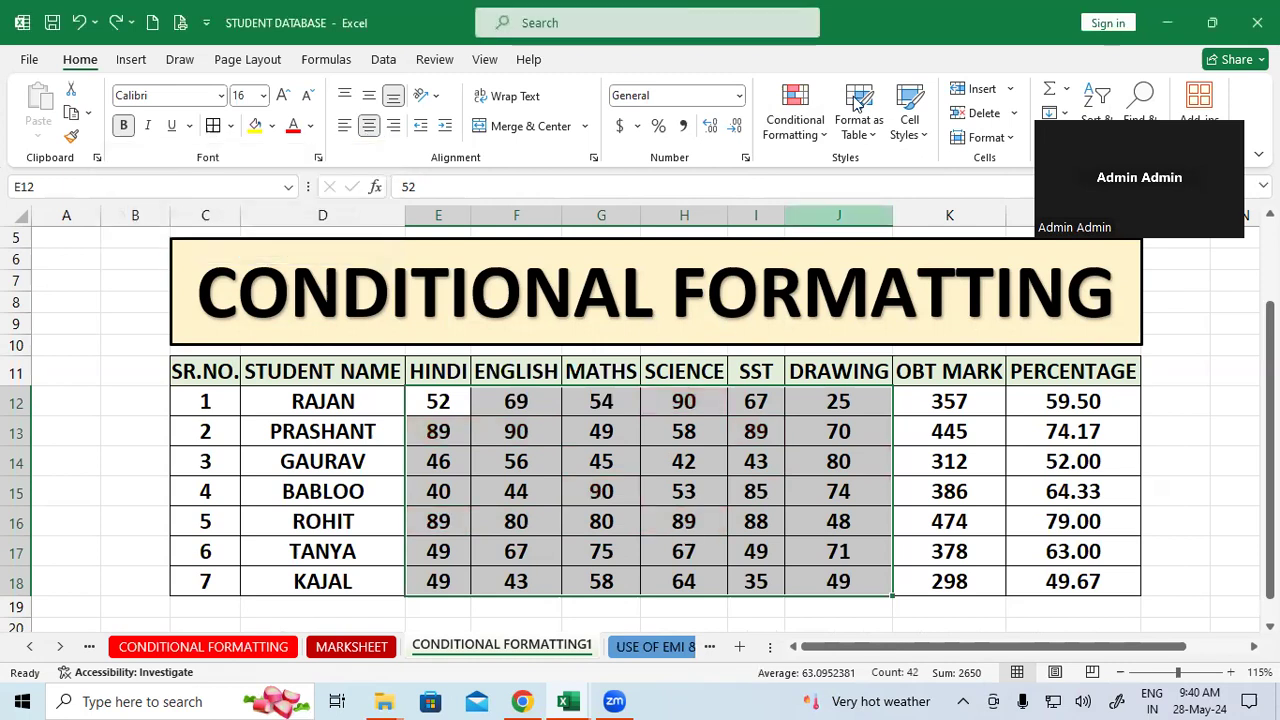
{"action": "left_click", "coordinate": [789, 108]}
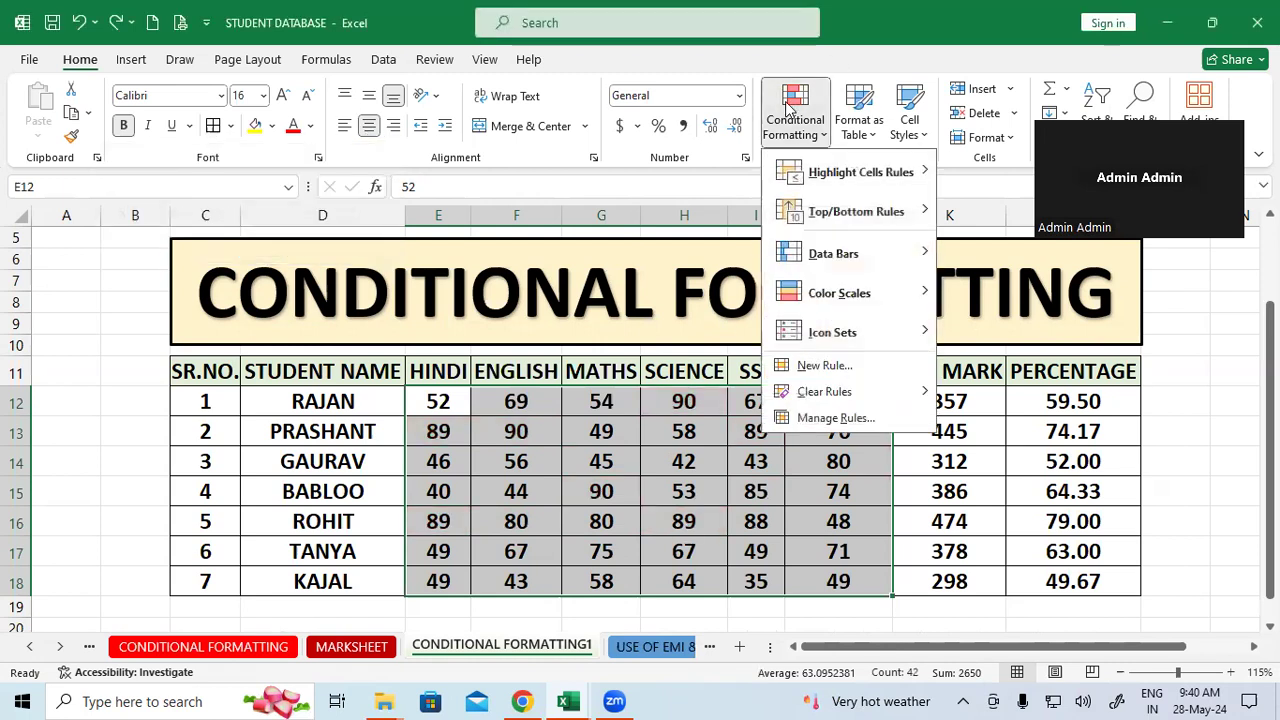
{"action": "mouse_move", "coordinate": [907, 204]}
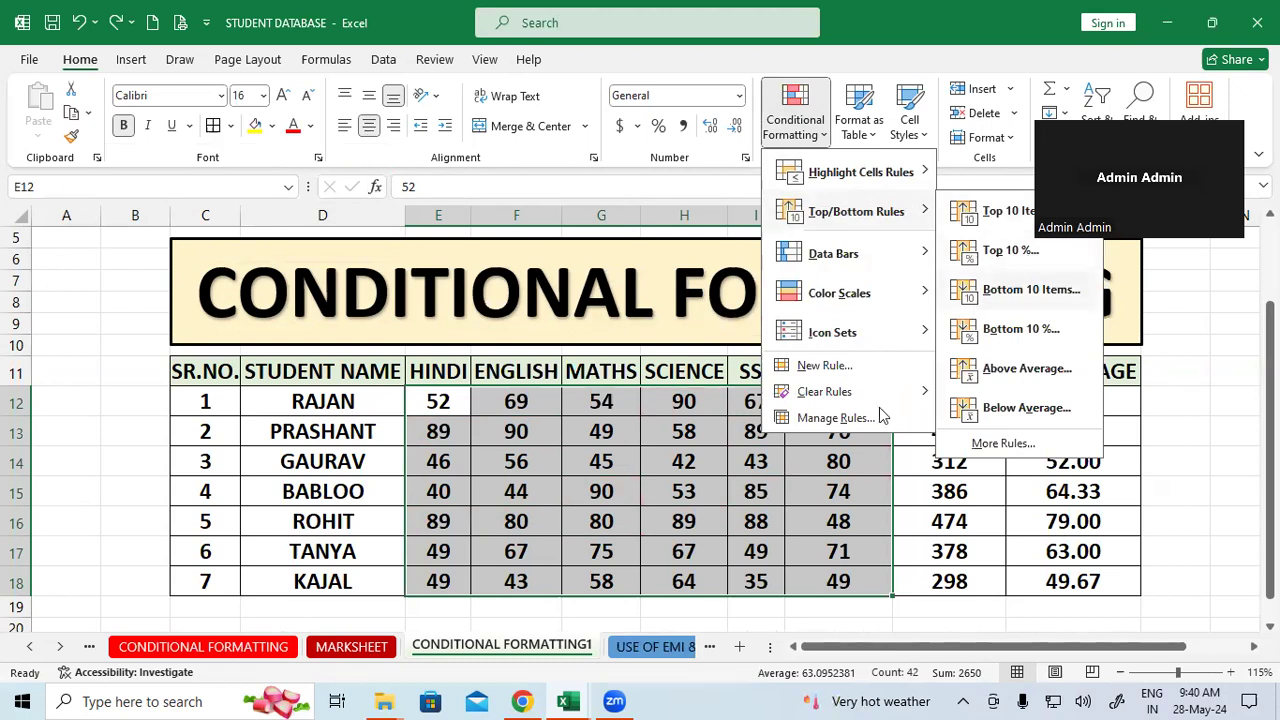
{"action": "left_click", "coordinate": [687, 497]}
{"action": "left_click", "coordinate": [1190, 578]}
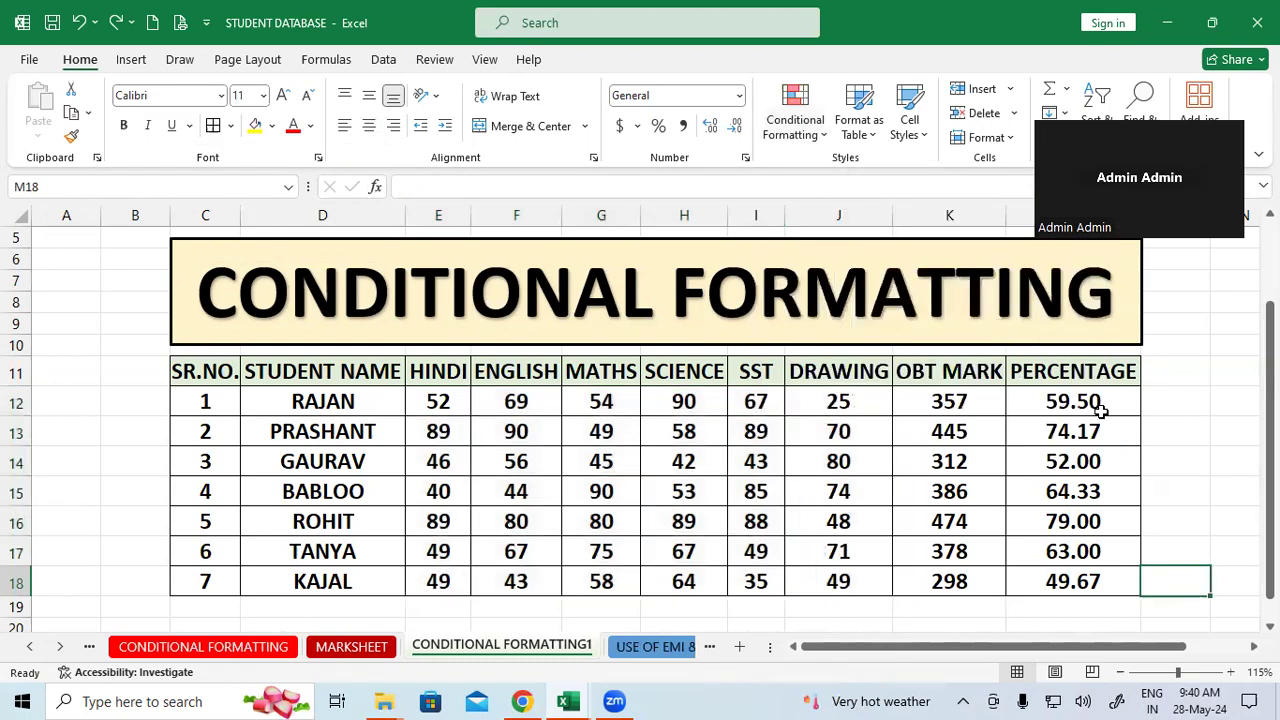
Step: Preview a Top 10% rule at 10% with Light Red Fill with Dark Red Text on the percentages in L12:L18, and discard it
{"action": "left_click_drag", "start_coordinate": [1097, 403], "coordinate": [1118, 585]}
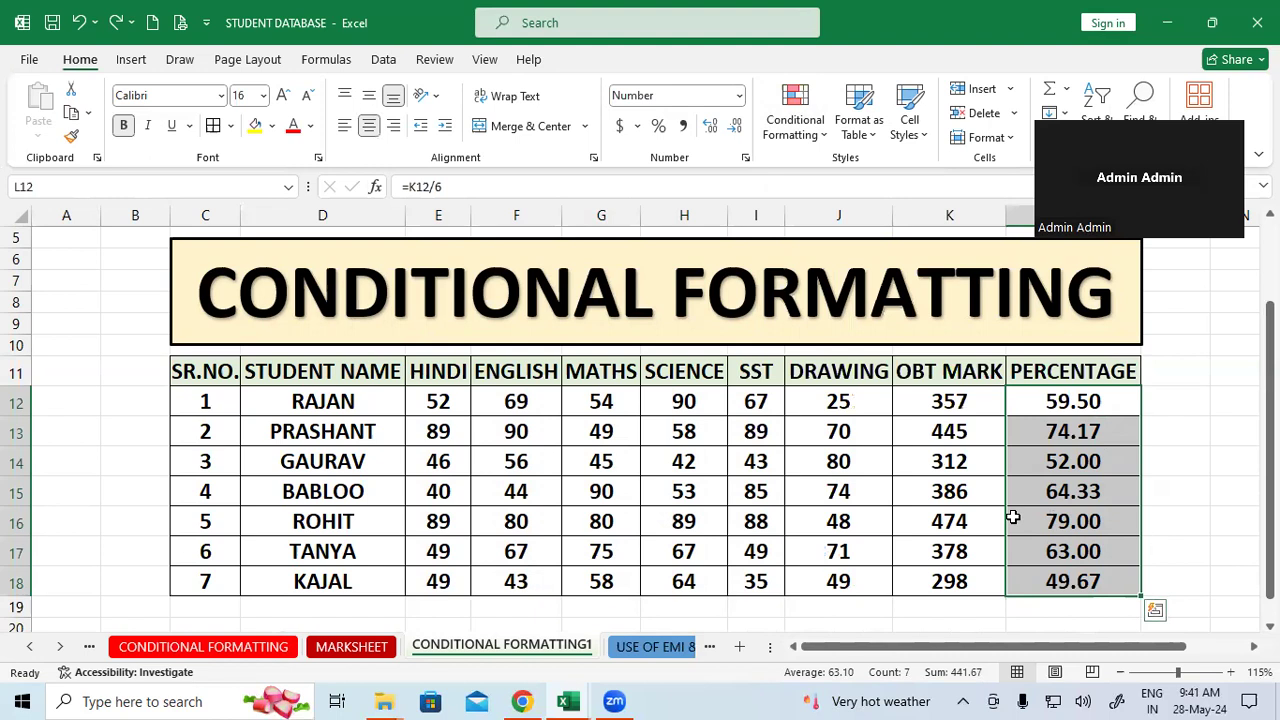
{"action": "left_click", "coordinate": [801, 98]}
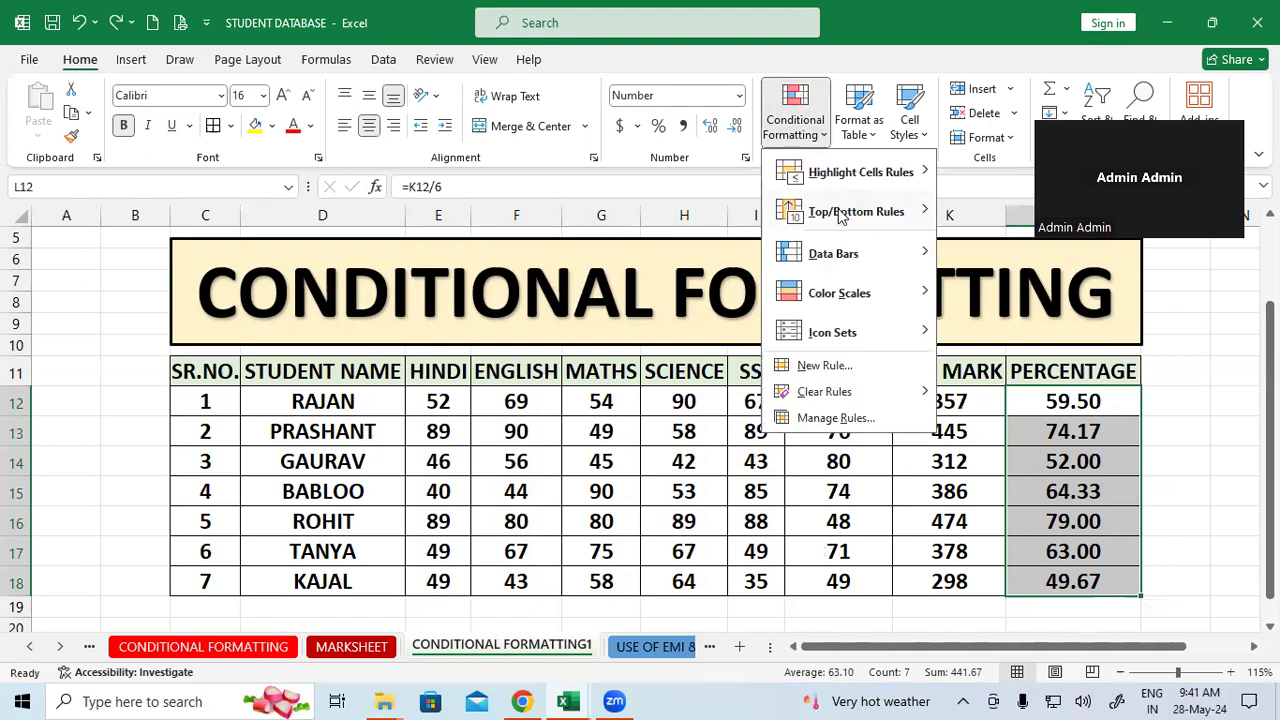
{"action": "mouse_move", "coordinate": [838, 212]}
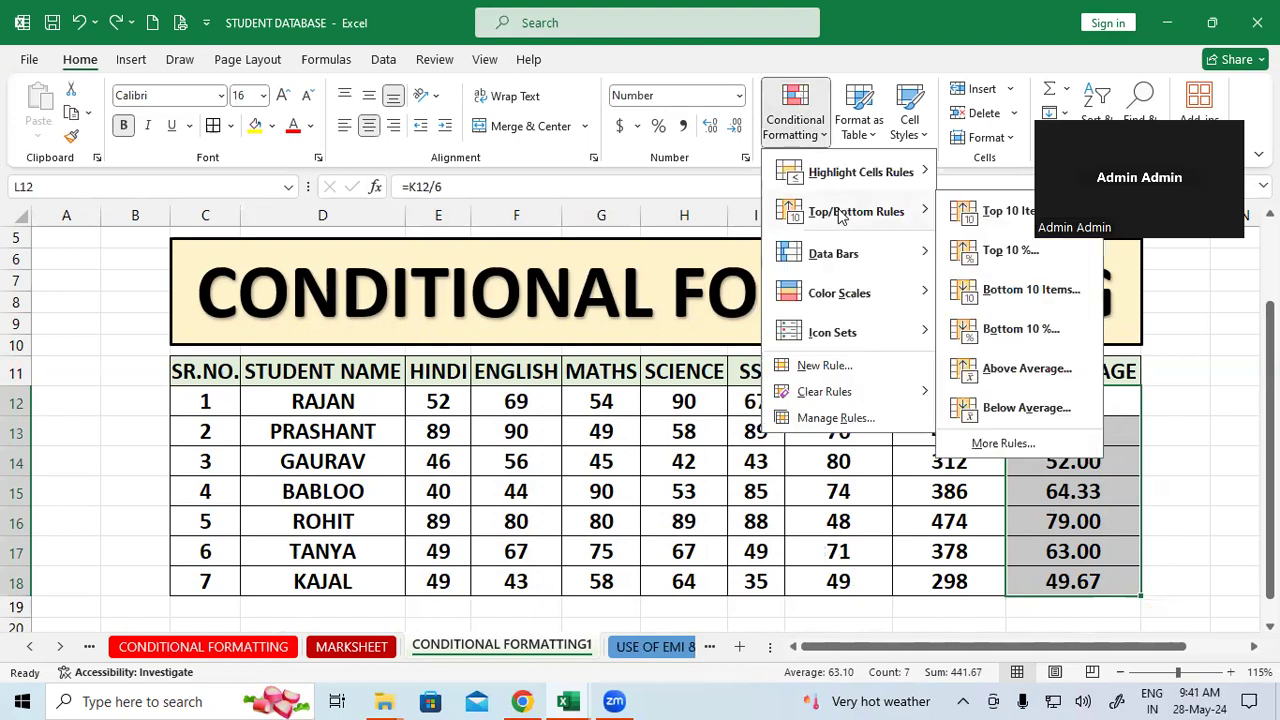
{"action": "left_click", "coordinate": [1032, 258]}
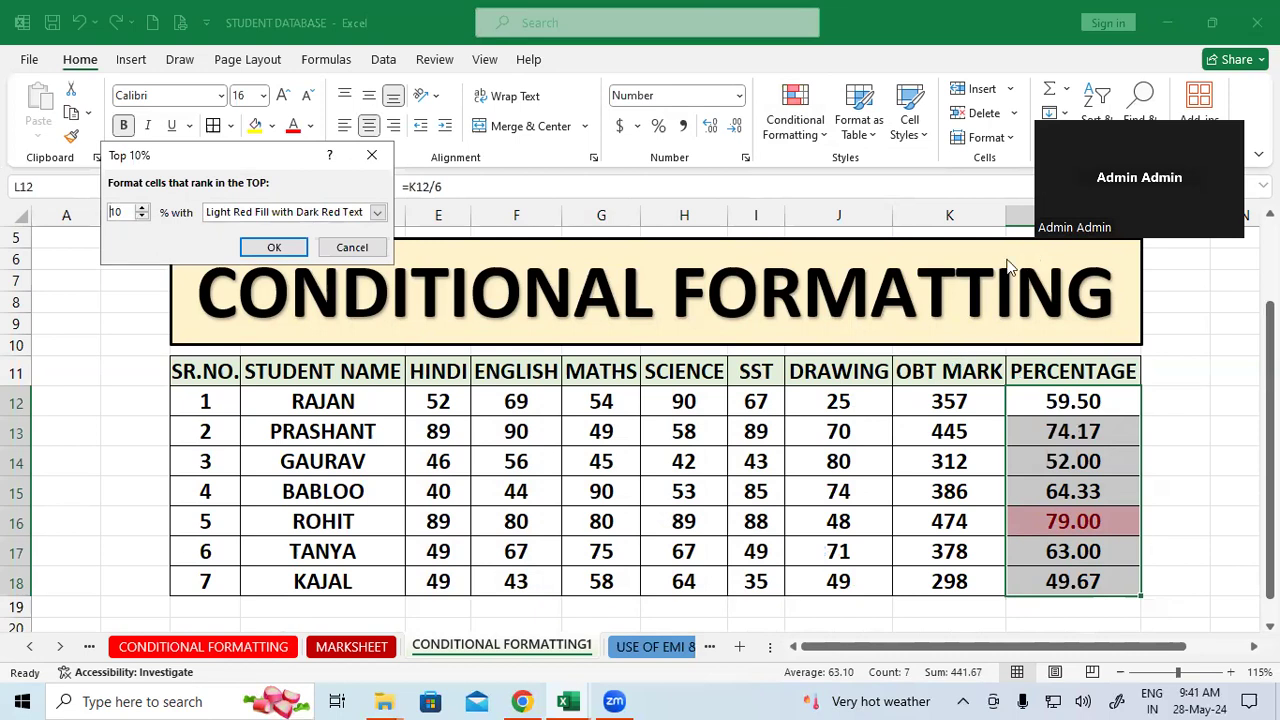
{"action": "key", "text": "Escape"}
Step: Preview a Bottom 10 Items rule with a rank count of 10 on the subject marks in E12:J18, and discard it
{"action": "left_click", "coordinate": [795, 110]}
{"action": "mouse_move", "coordinate": [828, 212]}
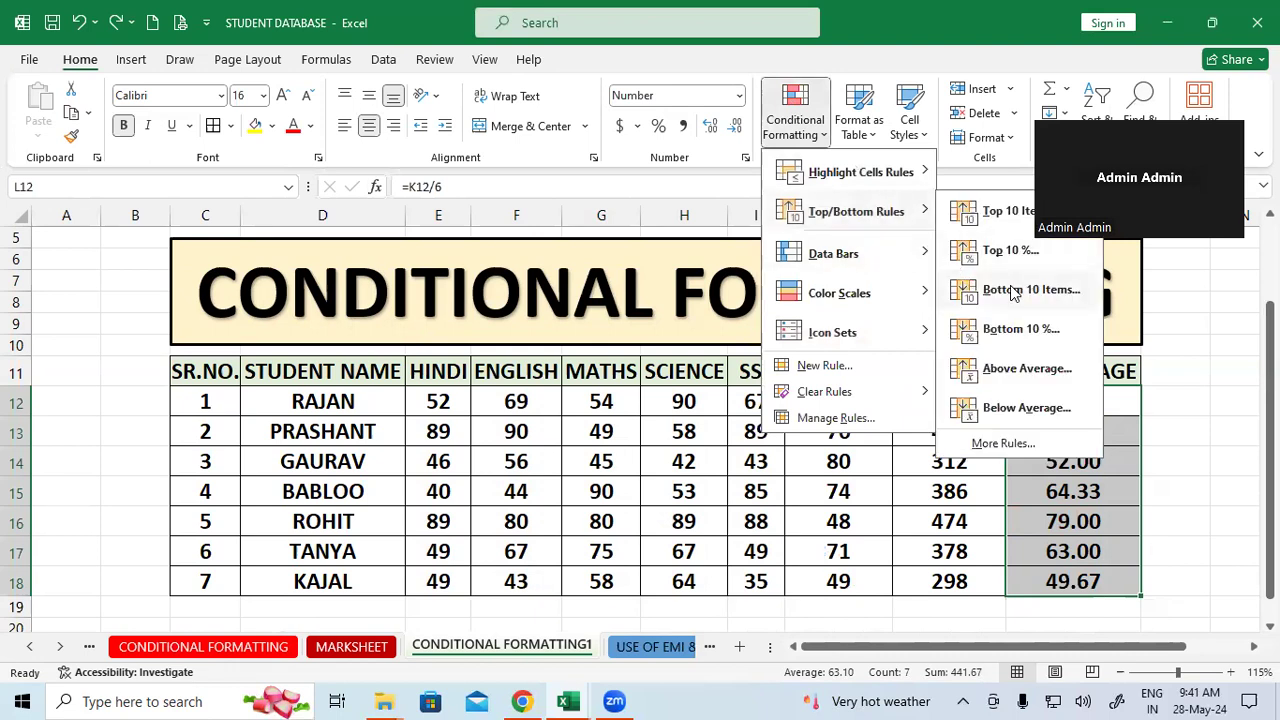
{"action": "left_click", "coordinate": [596, 512]}
{"action": "left_click_drag", "start_coordinate": [430, 400], "coordinate": [800, 580]}
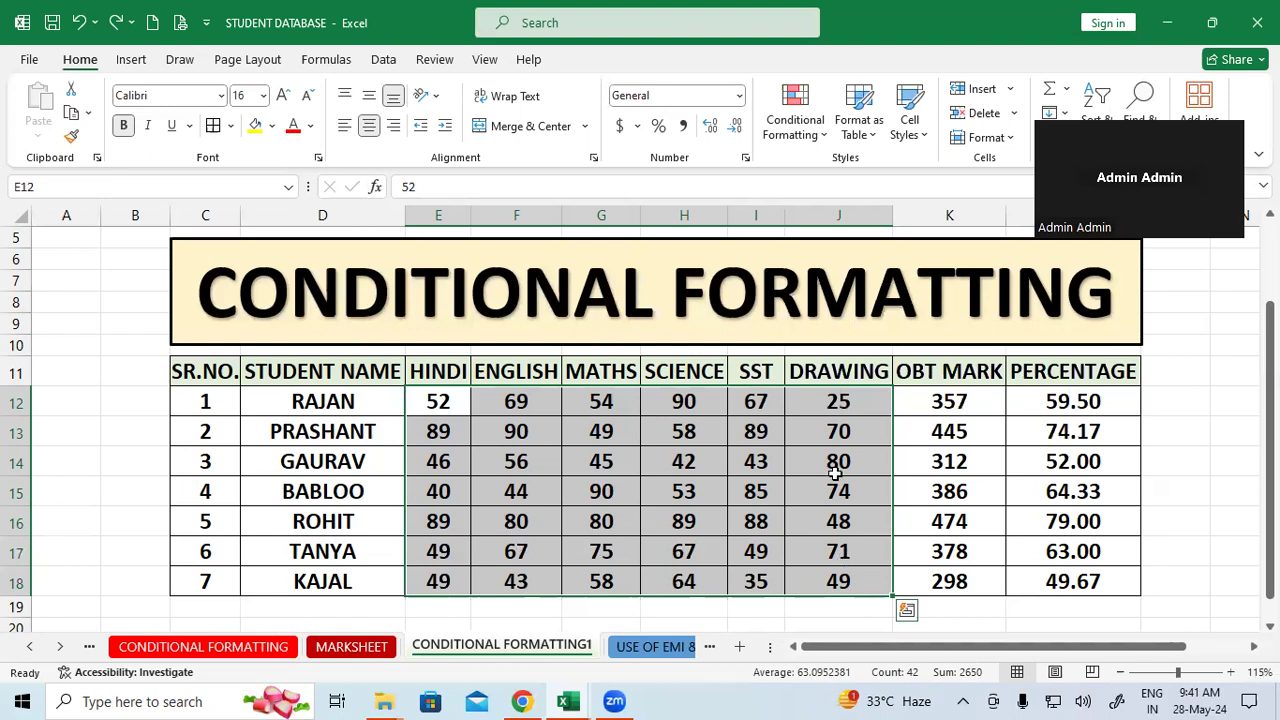
{"action": "left_click", "coordinate": [800, 127]}
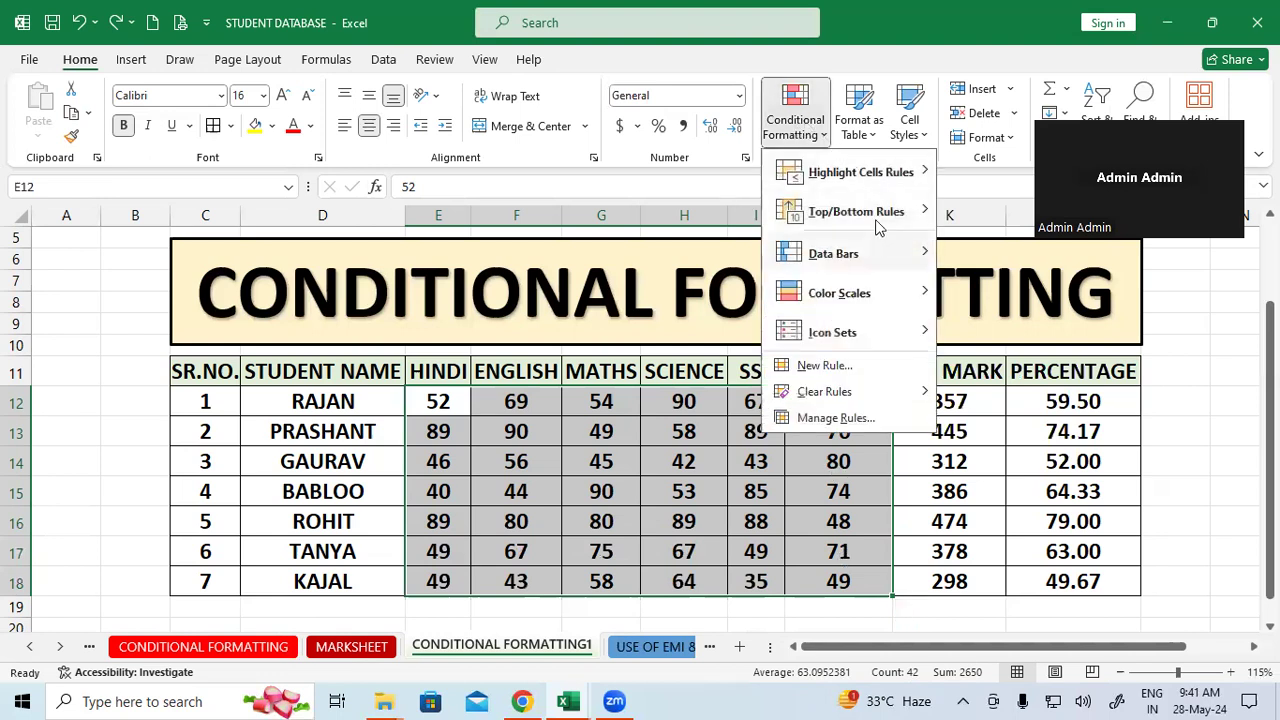
{"action": "mouse_move", "coordinate": [878, 218]}
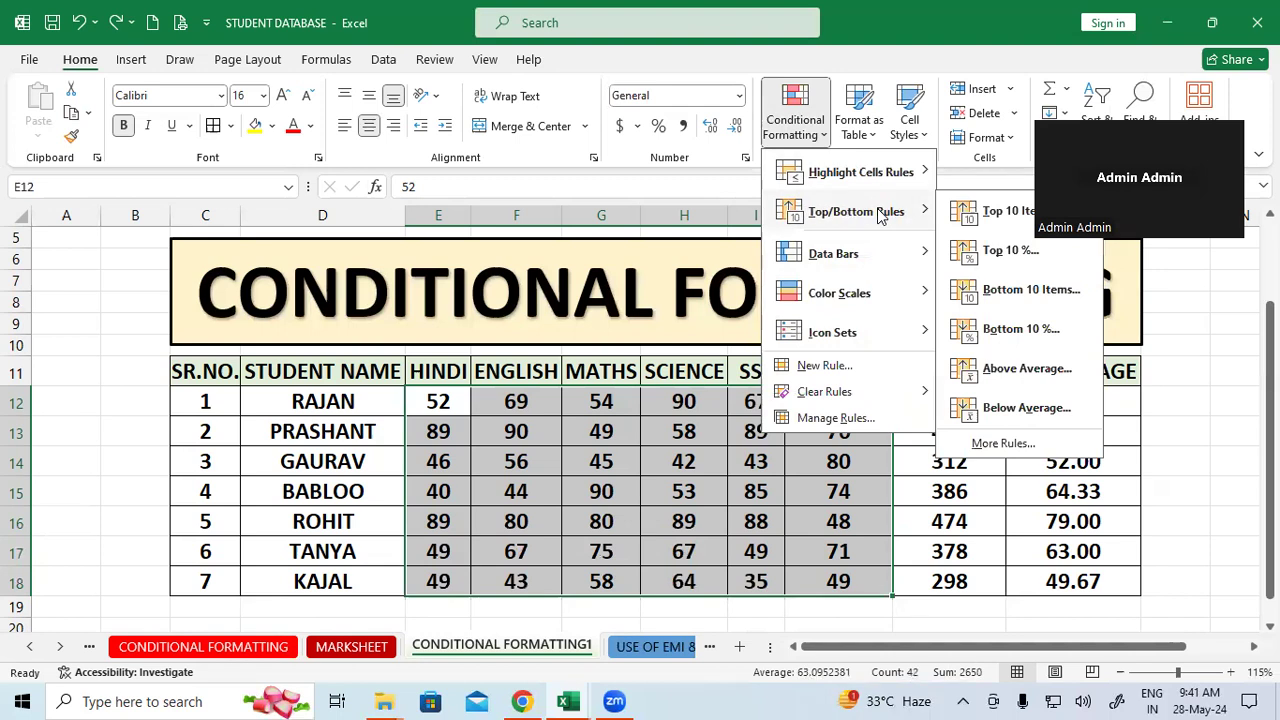
{"action": "left_click", "coordinate": [1030, 290]}
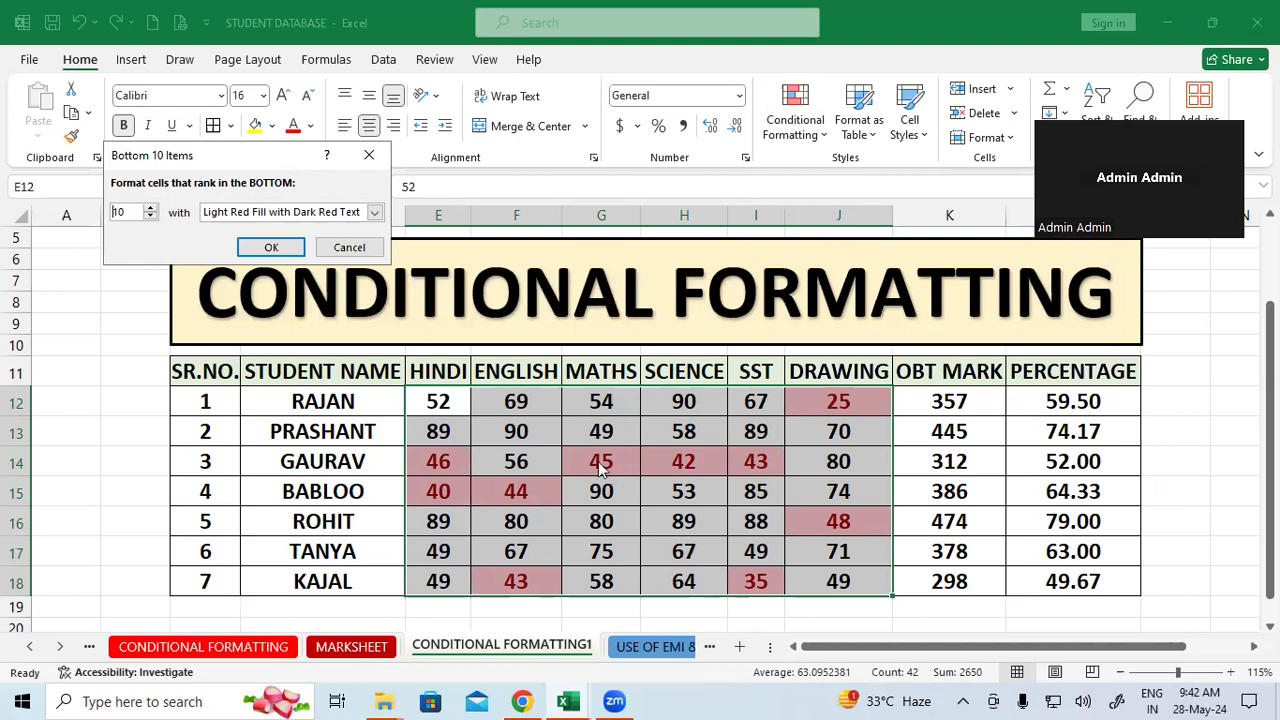
{"action": "left_click", "coordinate": [369, 155]}
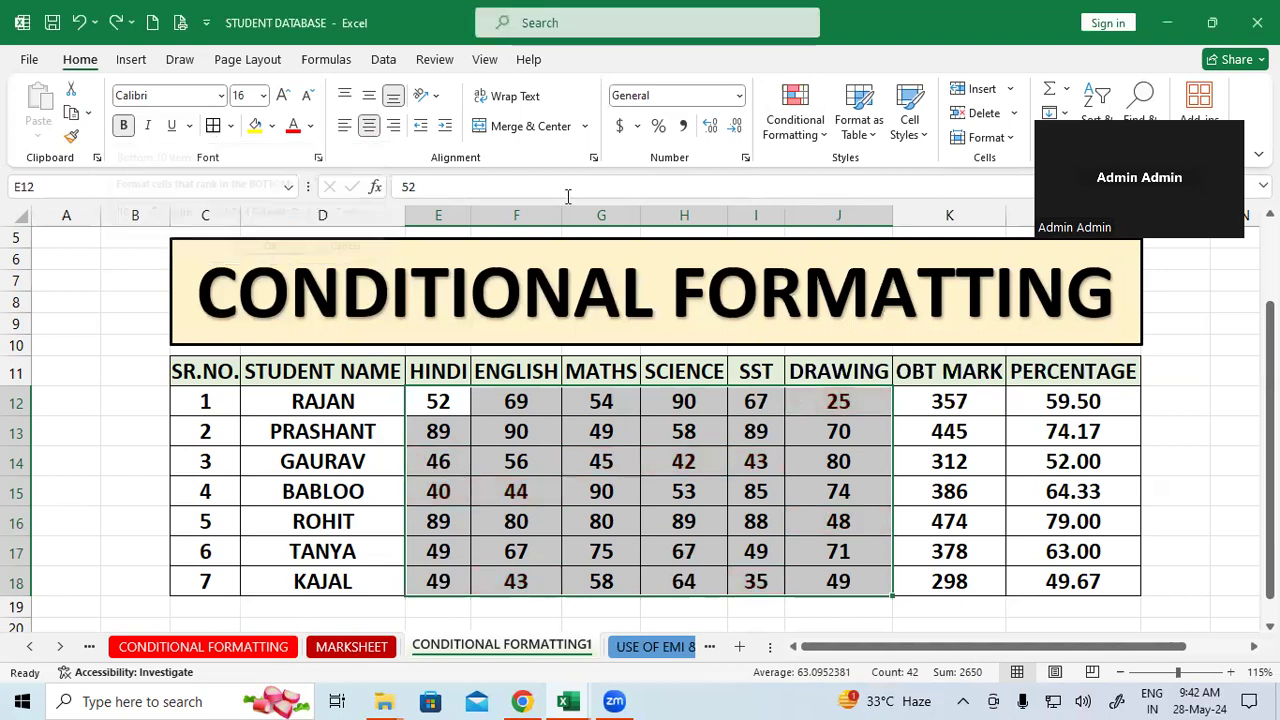
Step: Preview a Bottom 10% rule at 10% on the percentages in L12:L18, and discard it
{"action": "left_click", "coordinate": [830, 128]}
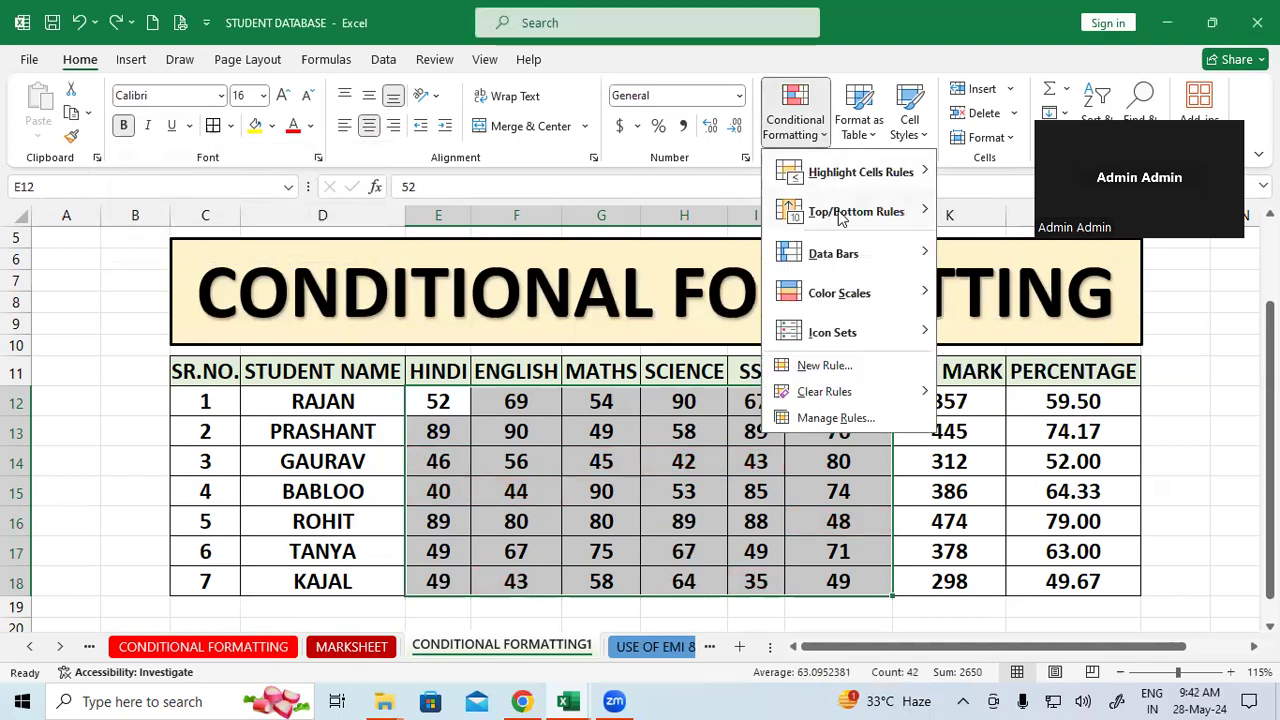
{"action": "mouse_move", "coordinate": [840, 216]}
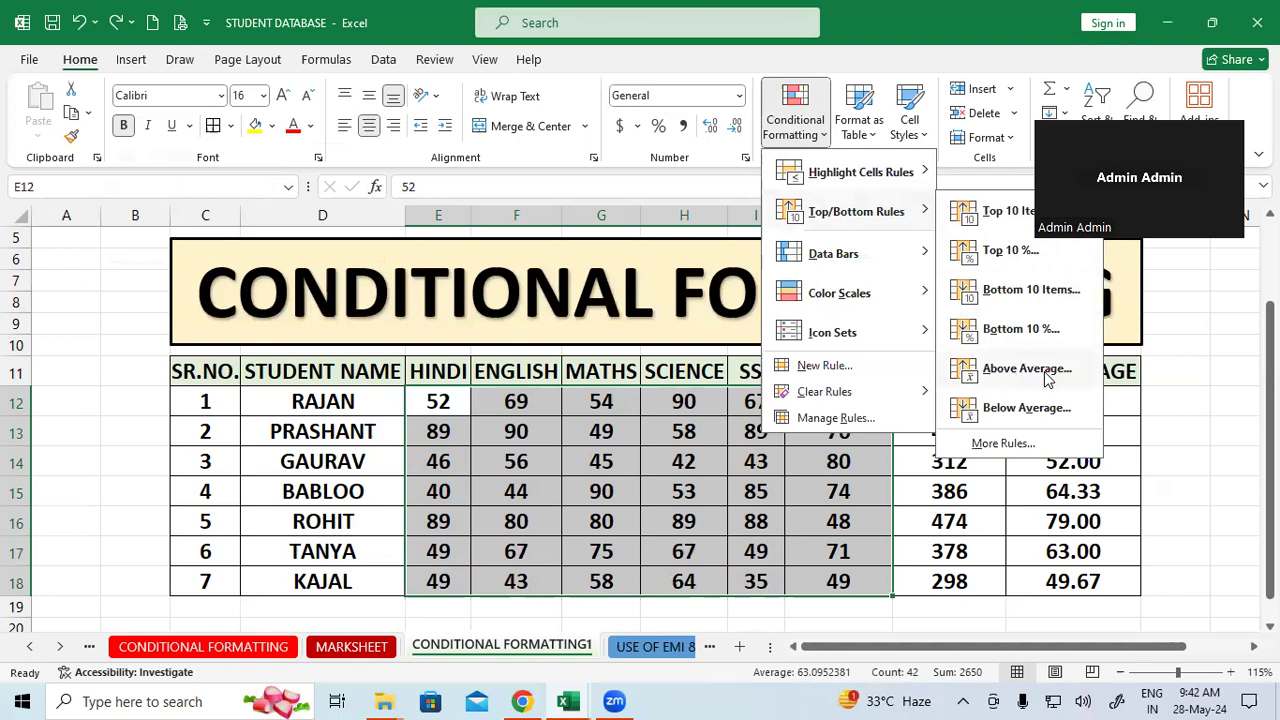
{"action": "left_click", "coordinate": [760, 514]}
{"action": "left_click_drag", "start_coordinate": [1082, 400], "coordinate": [1100, 578]}
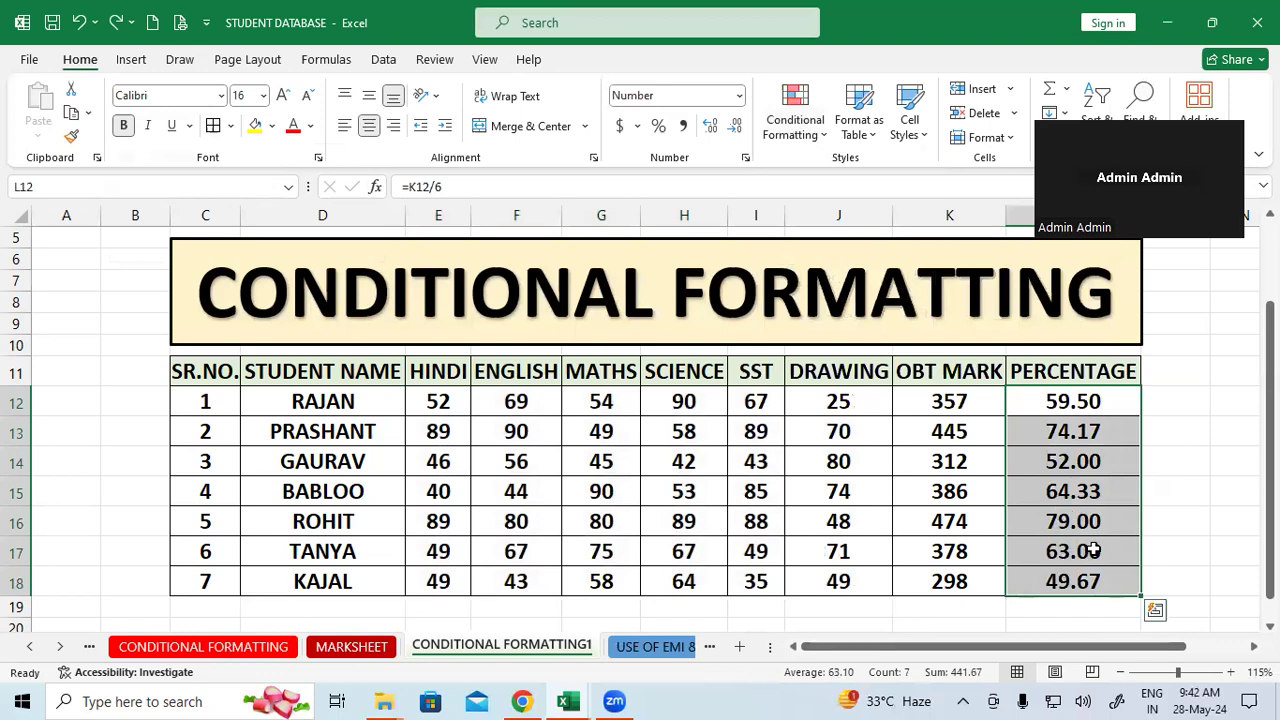
{"action": "left_click", "coordinate": [810, 104]}
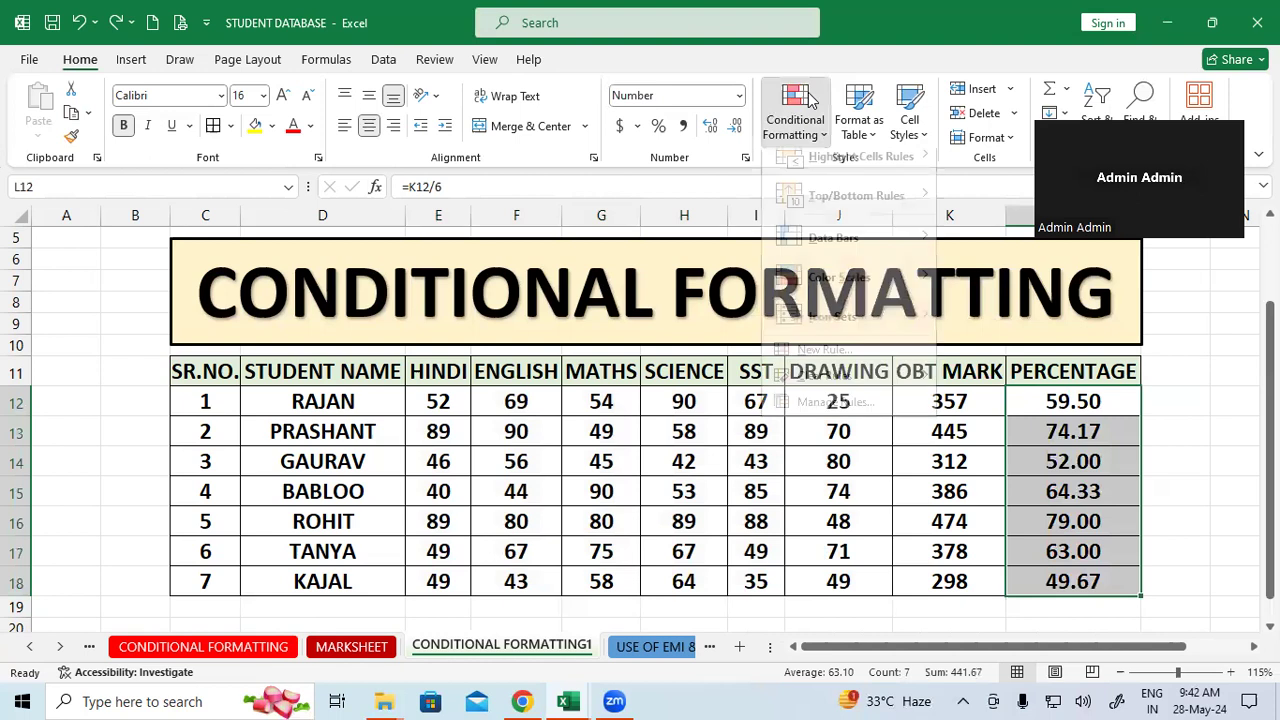
{"action": "mouse_move", "coordinate": [860, 224]}
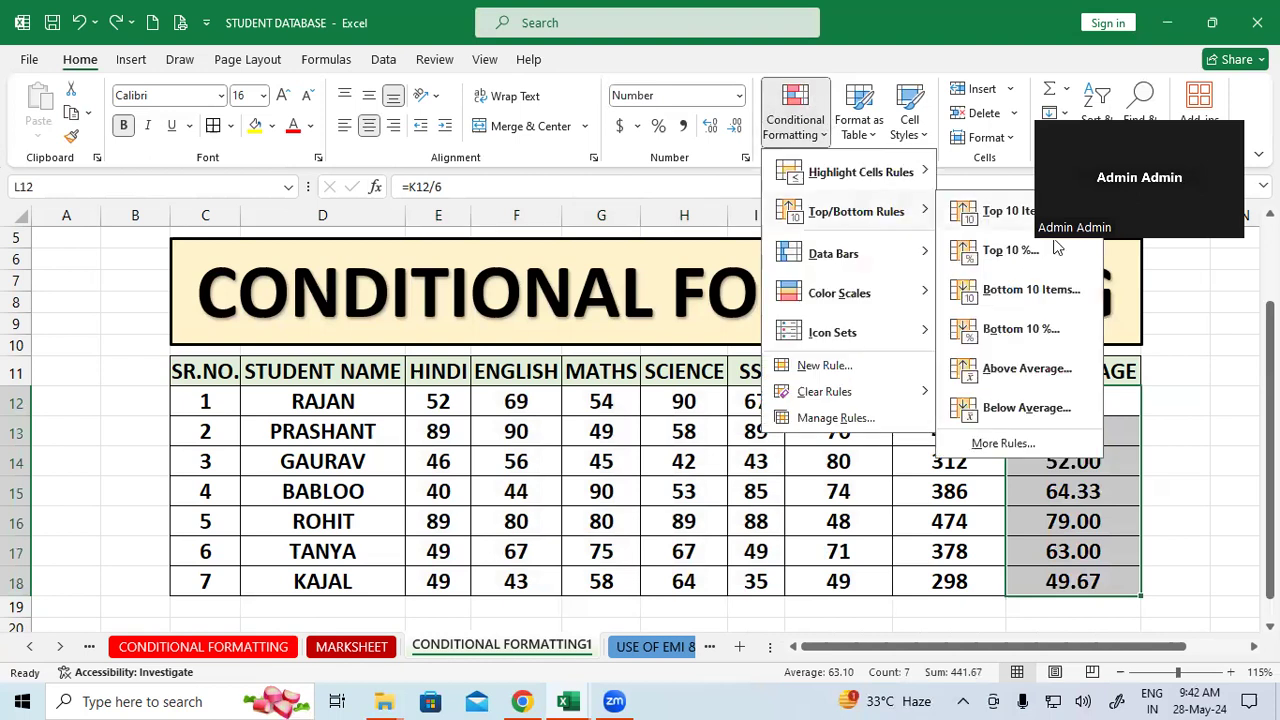
{"action": "left_click", "coordinate": [1035, 337]}
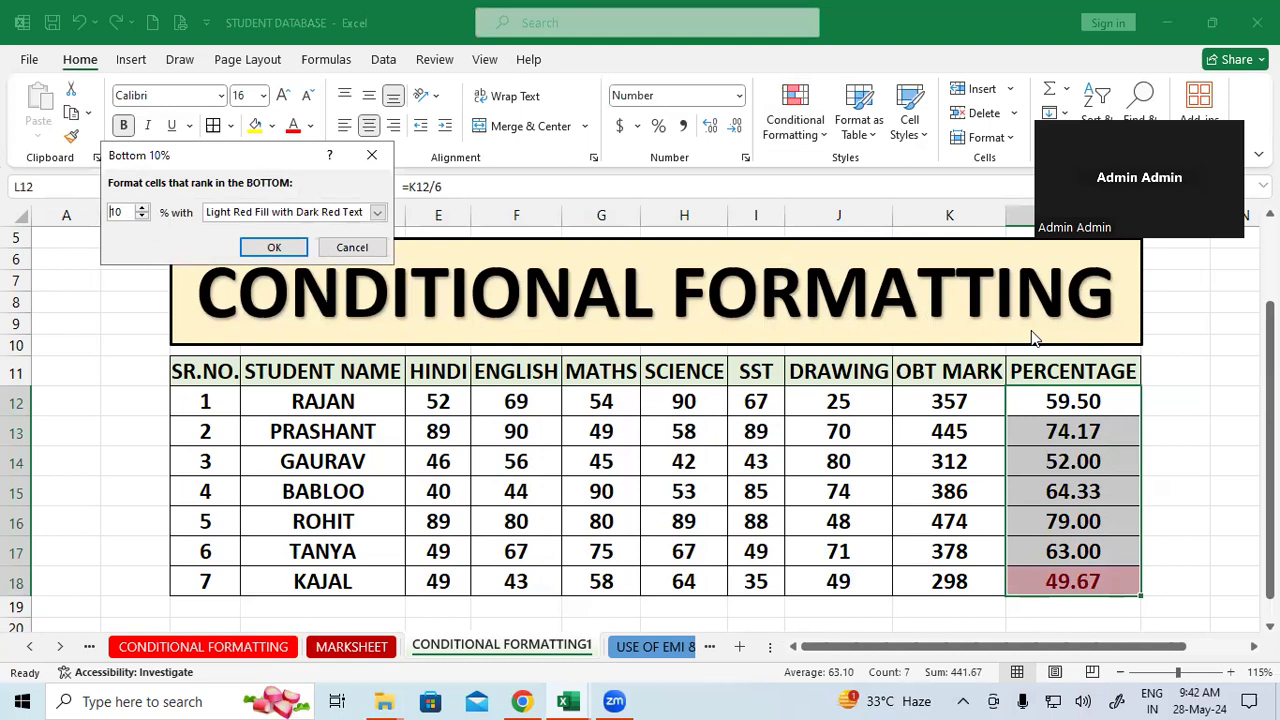
{"action": "left_click", "coordinate": [371, 155]}
Step: Preview an Above Average rule with Light Red Fill with Dark Red Text on the percentages in L12:L18, and discard it
{"action": "left_click", "coordinate": [797, 122]}
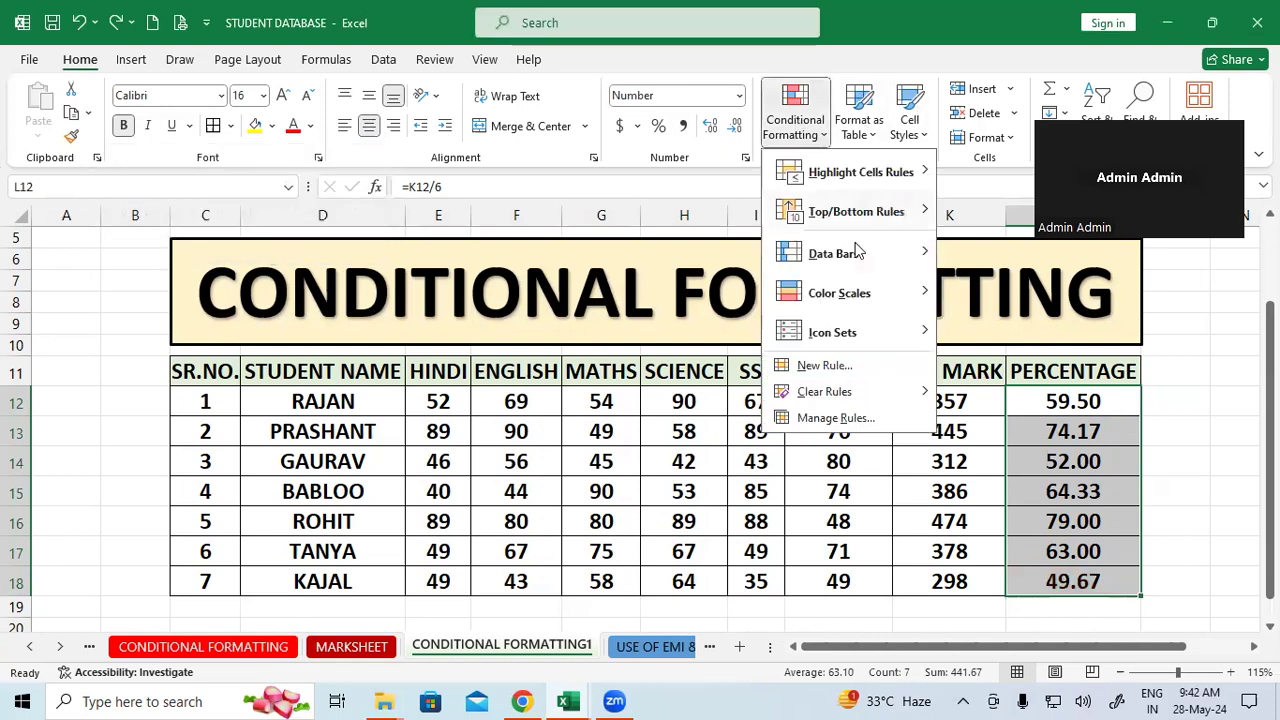
{"action": "mouse_move", "coordinate": [902, 214]}
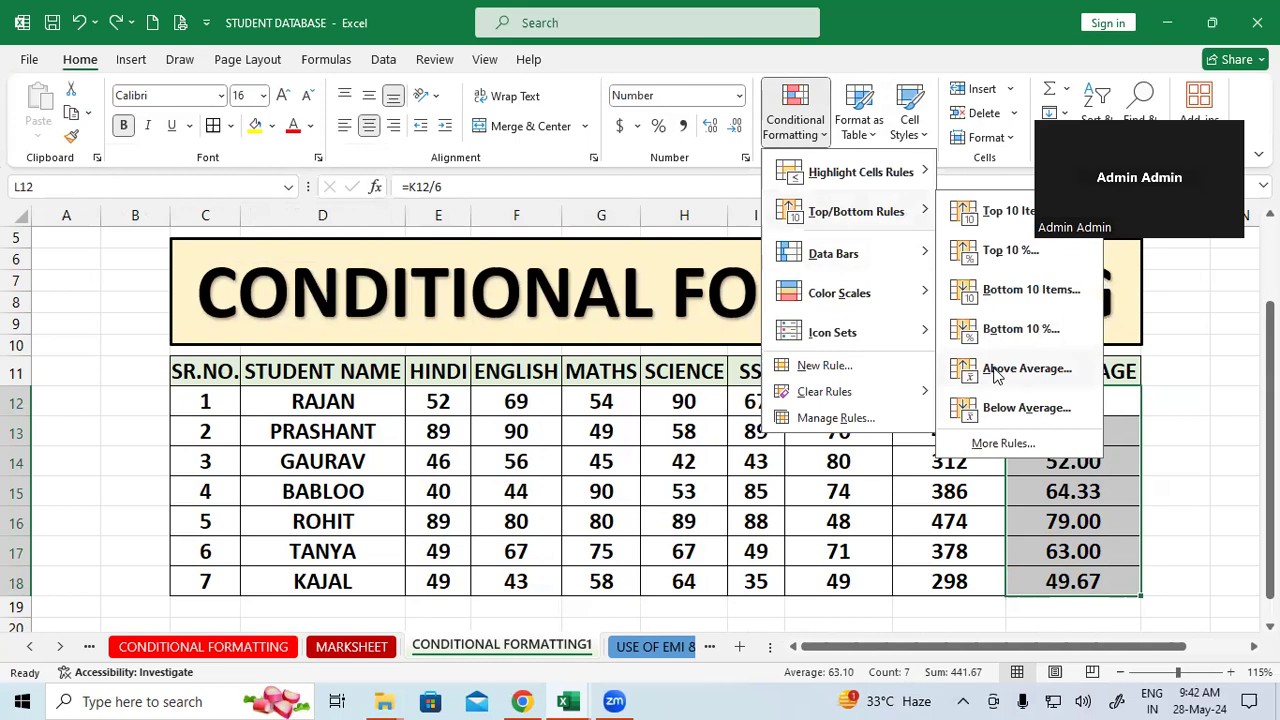
{"action": "left_click", "coordinate": [652, 437]}
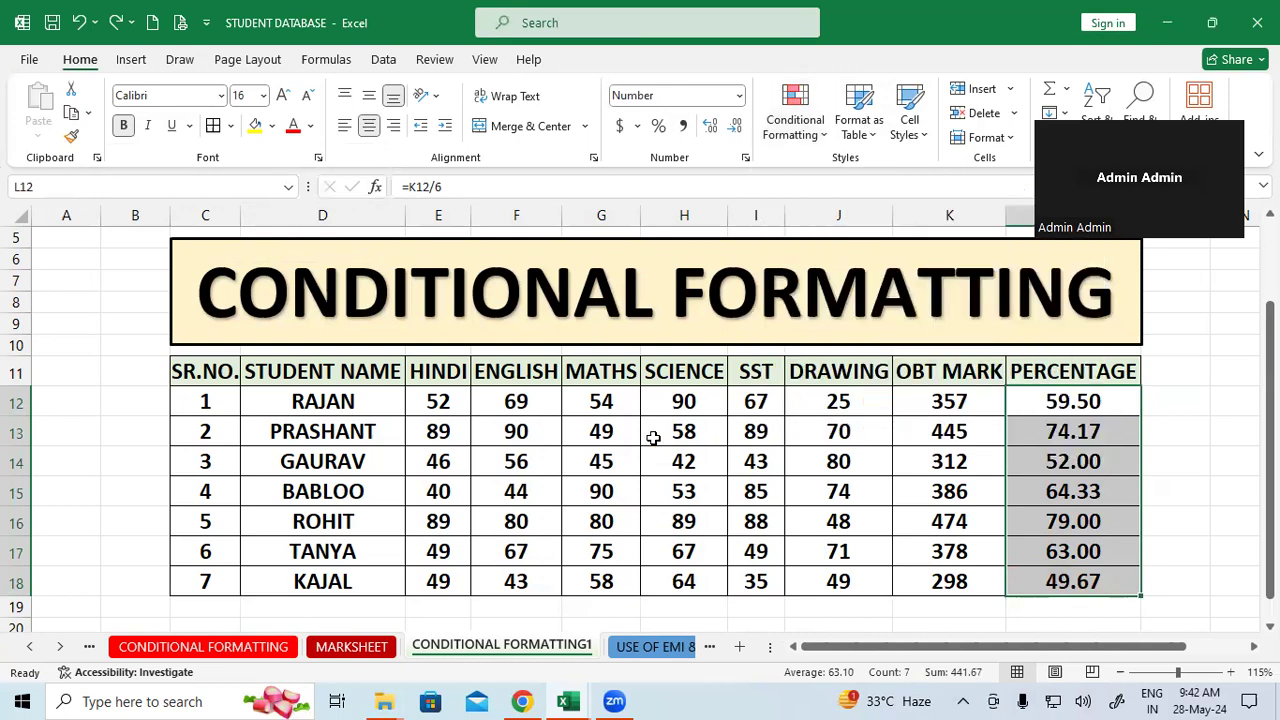
{"action": "left_click", "coordinate": [1180, 486]}
{"action": "left_click_drag", "start_coordinate": [1086, 406], "coordinate": [1087, 583]}
{"action": "left_click", "coordinate": [786, 104]}
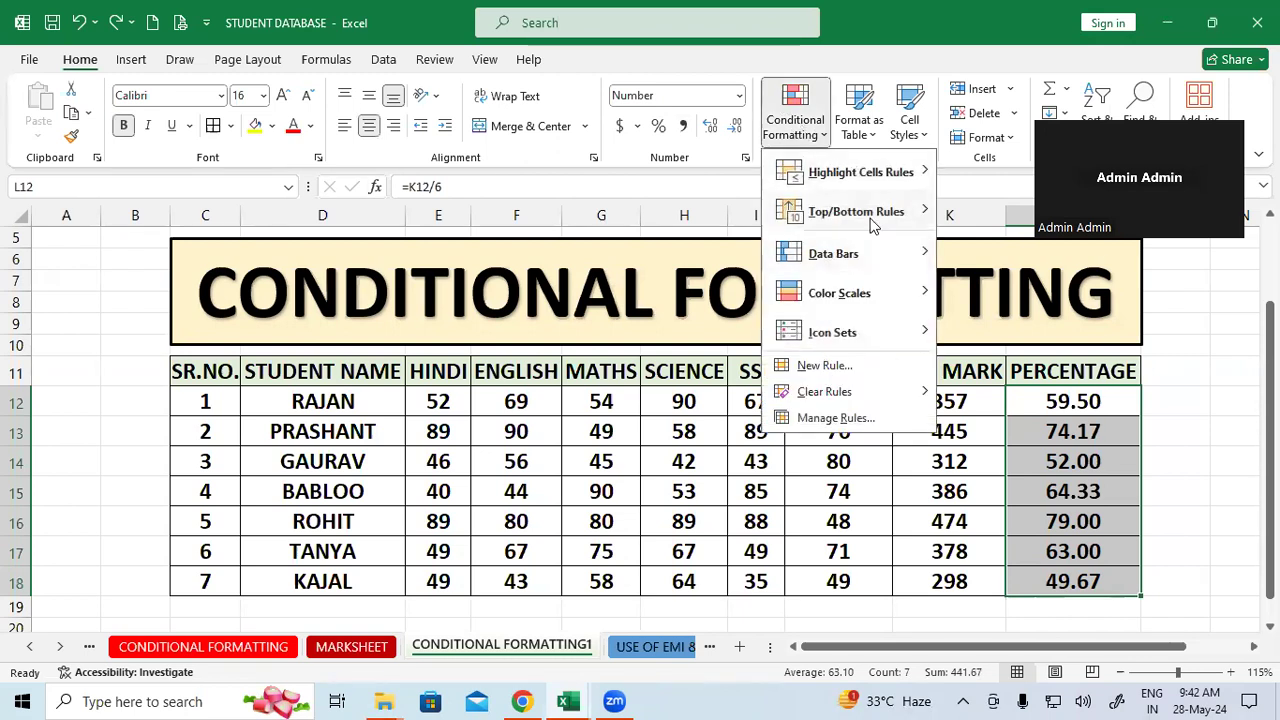
{"action": "mouse_move", "coordinate": [871, 220]}
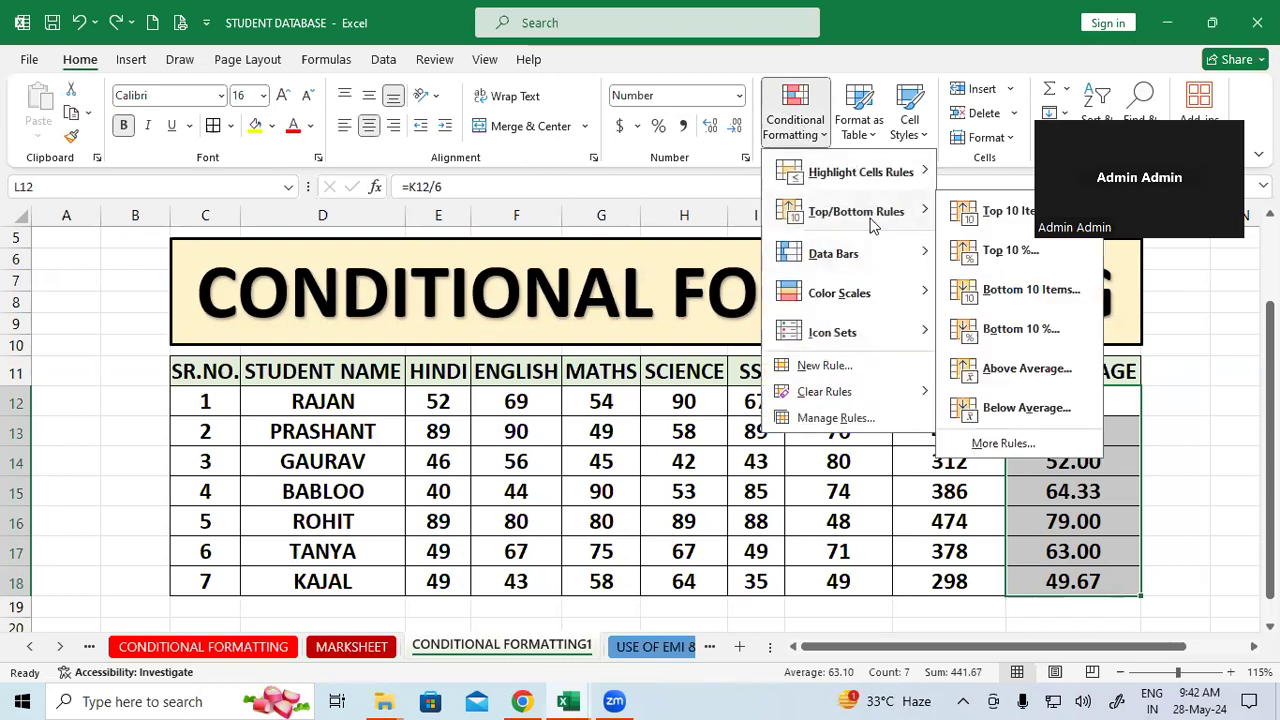
{"action": "left_click", "coordinate": [1030, 368]}
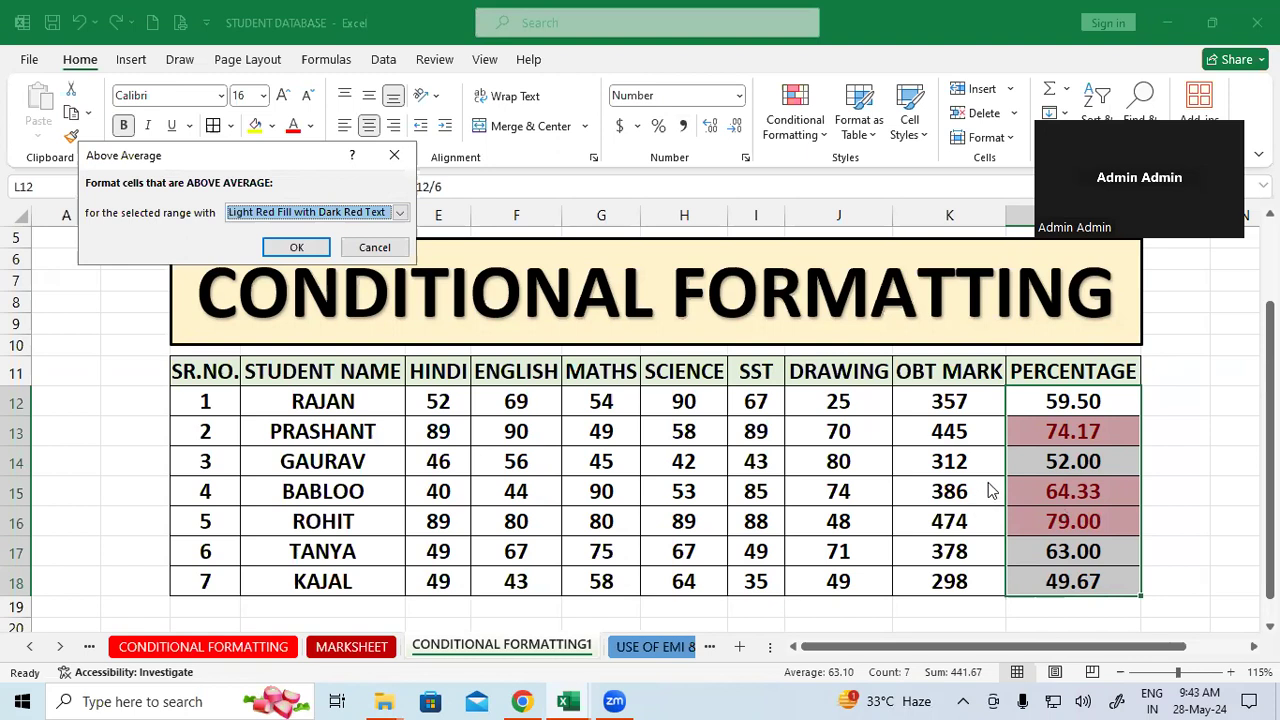
{"action": "left_click", "coordinate": [394, 155]}
Step: Preview a Below Average rule with Light Red Fill with Dark Red Text on the percentages in L12:L18, and discard it
{"action": "left_click", "coordinate": [803, 125]}
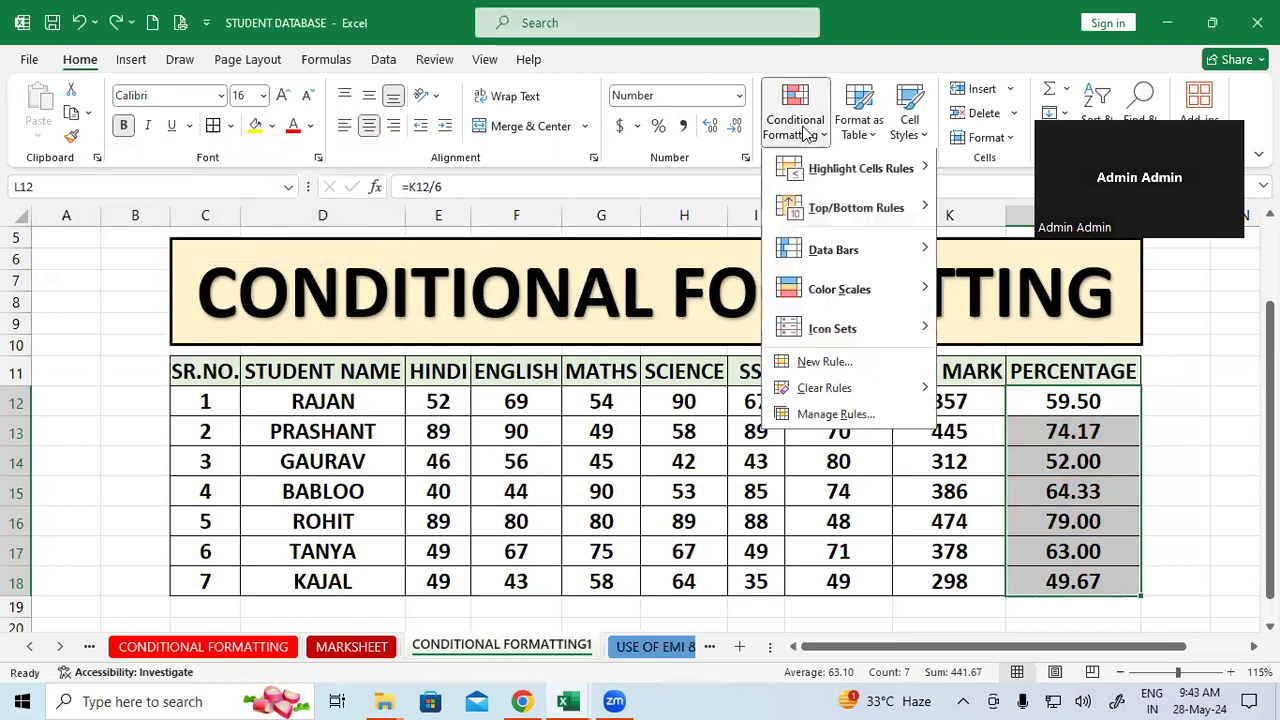
{"action": "mouse_move", "coordinate": [851, 205]}
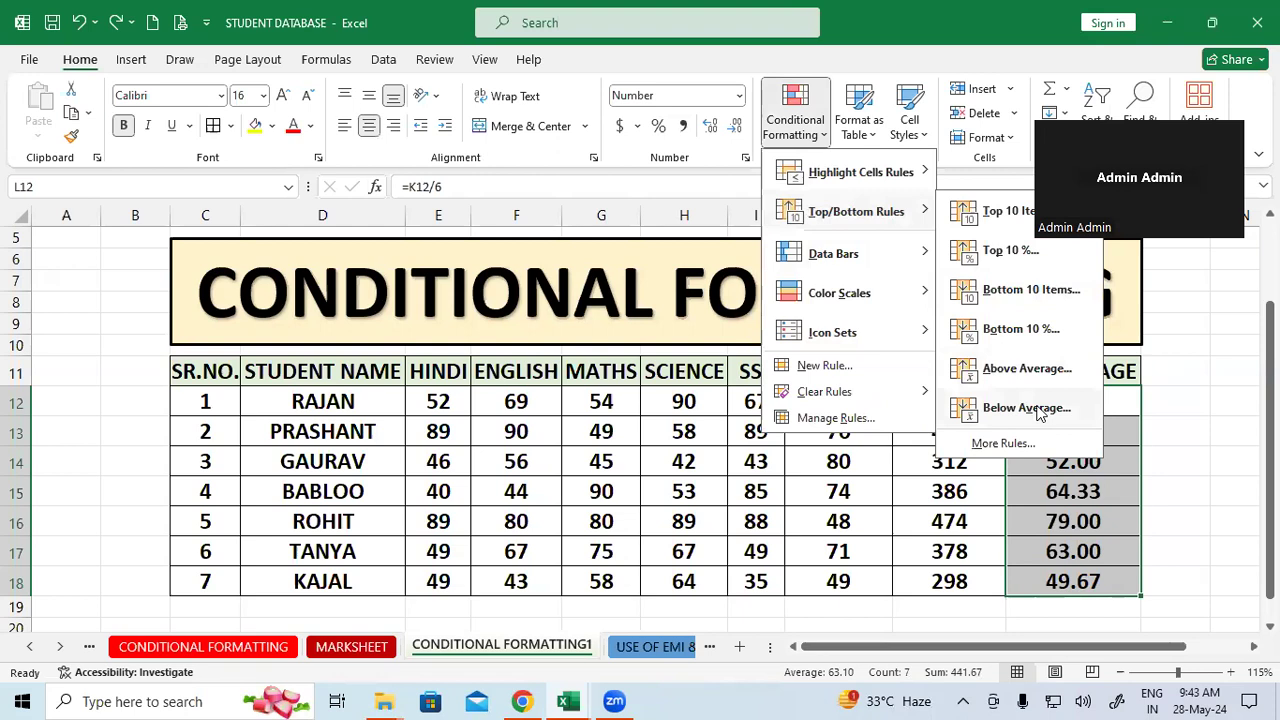
{"action": "left_click", "coordinate": [1030, 408]}
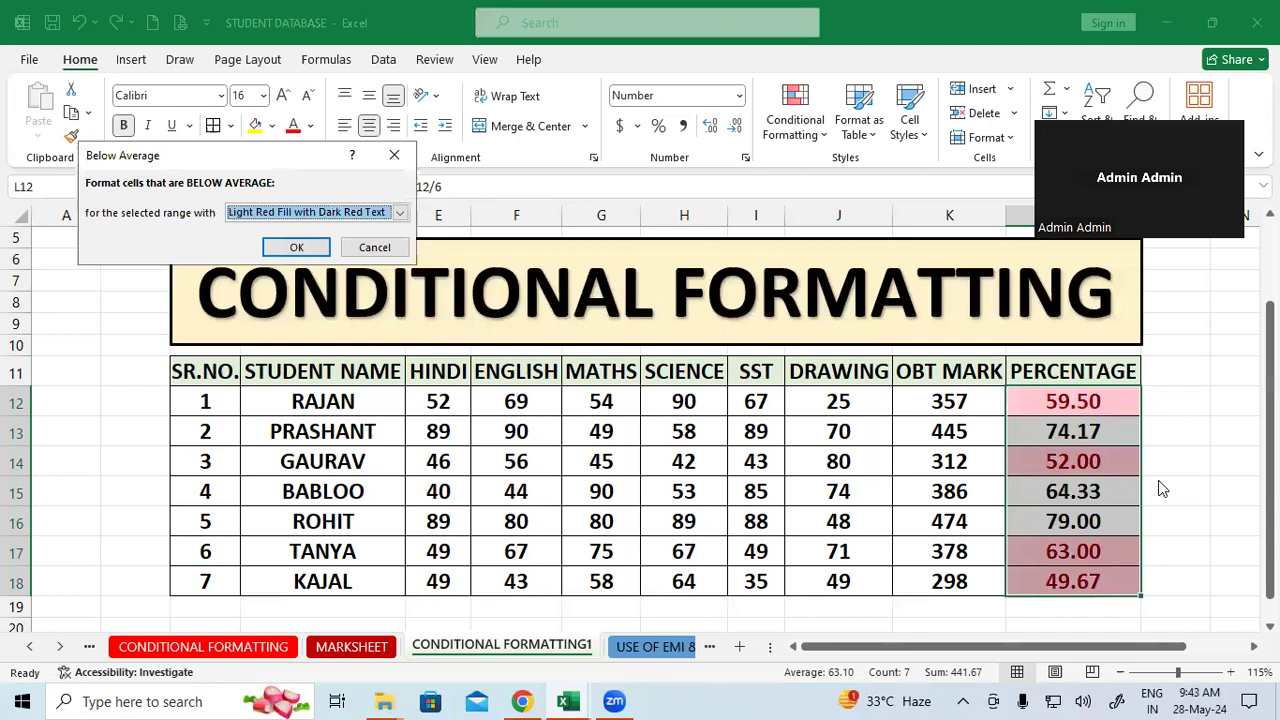
{"action": "left_click", "coordinate": [392, 156]}
{"action": "left_click", "coordinate": [797, 110]}
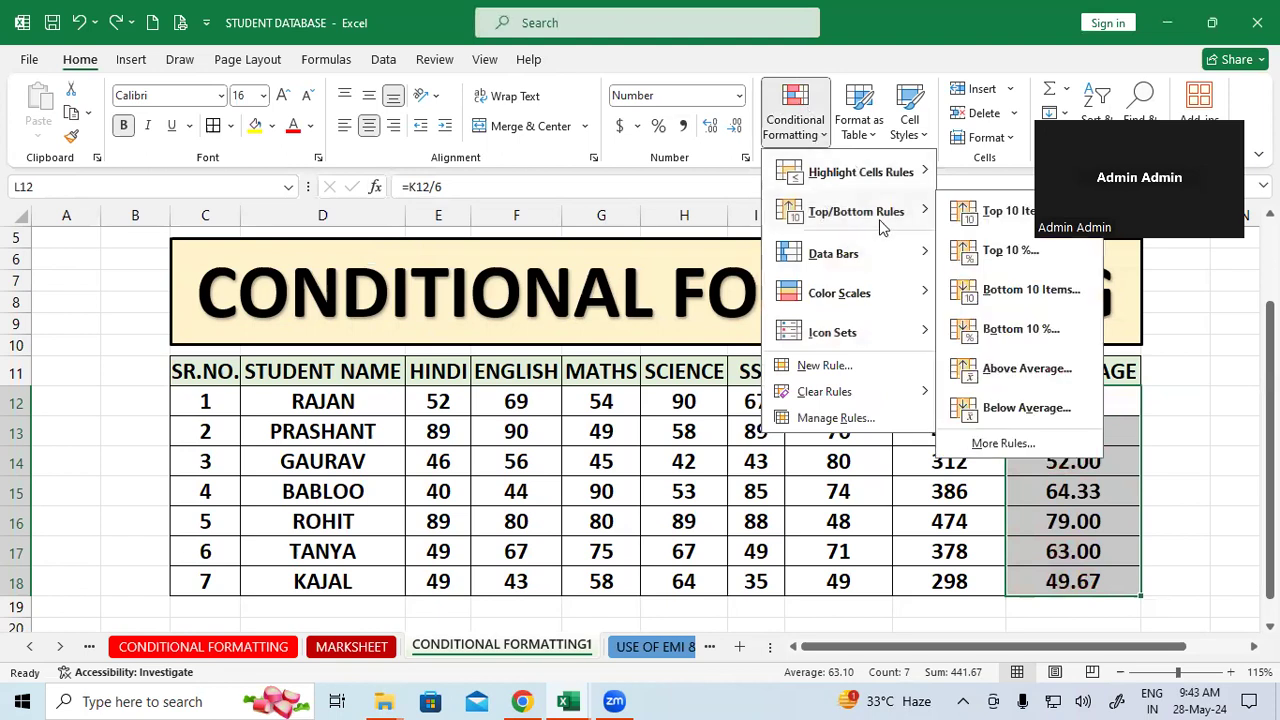
{"action": "left_click", "coordinate": [500, 393]}
Step: Apply pink gradient-fill data bars to the serial numbers in C12:C18
{"action": "left_click_drag", "start_coordinate": [204, 401], "coordinate": [216, 577]}
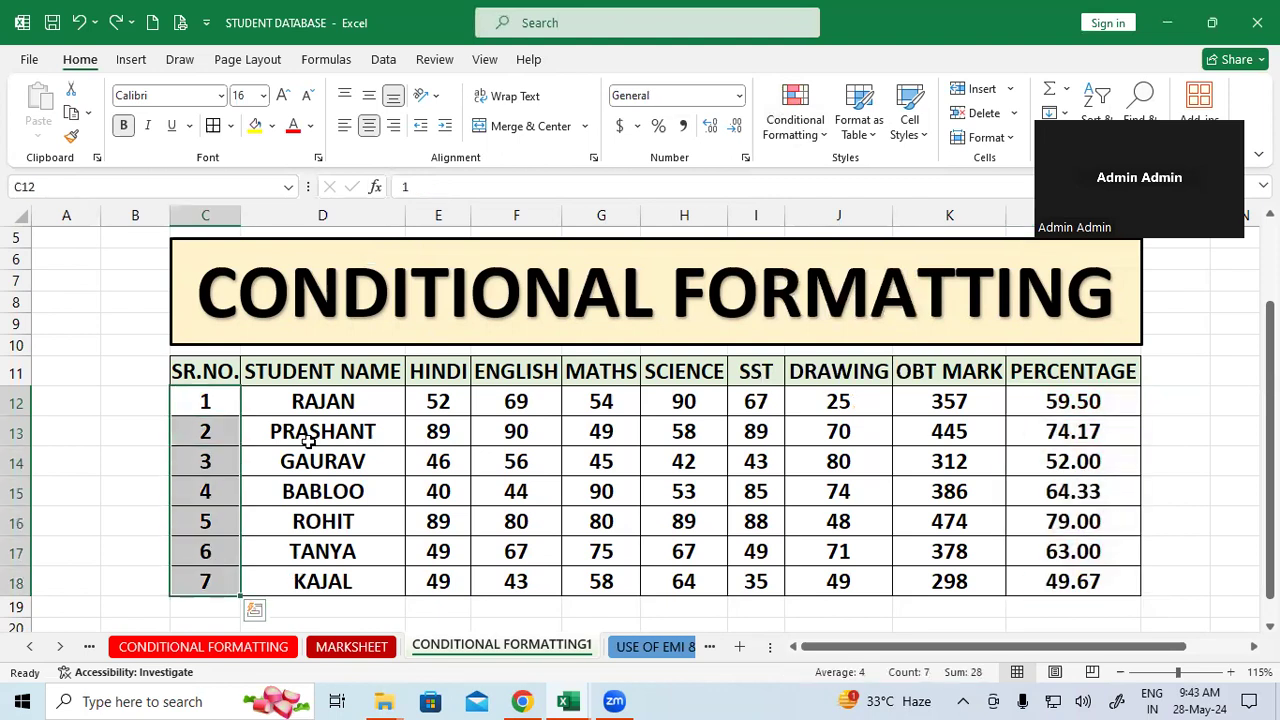
{"action": "left_click", "coordinate": [808, 130]}
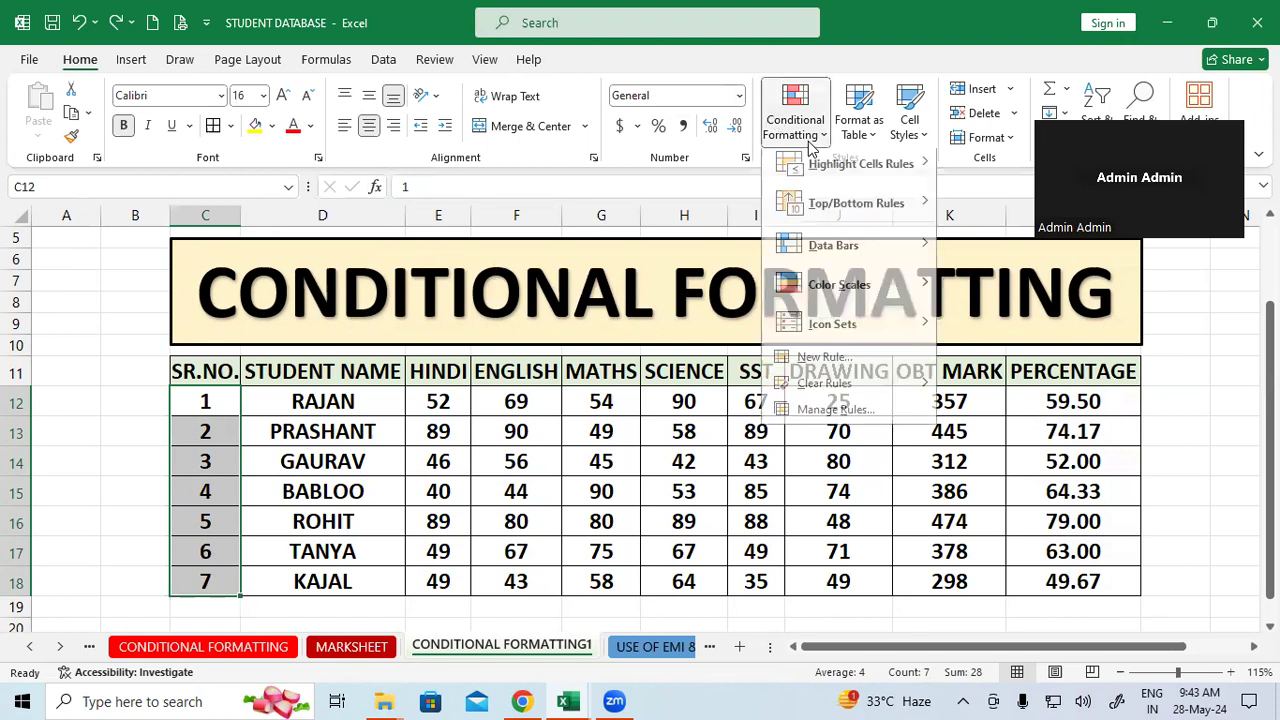
{"action": "mouse_move", "coordinate": [847, 257]}
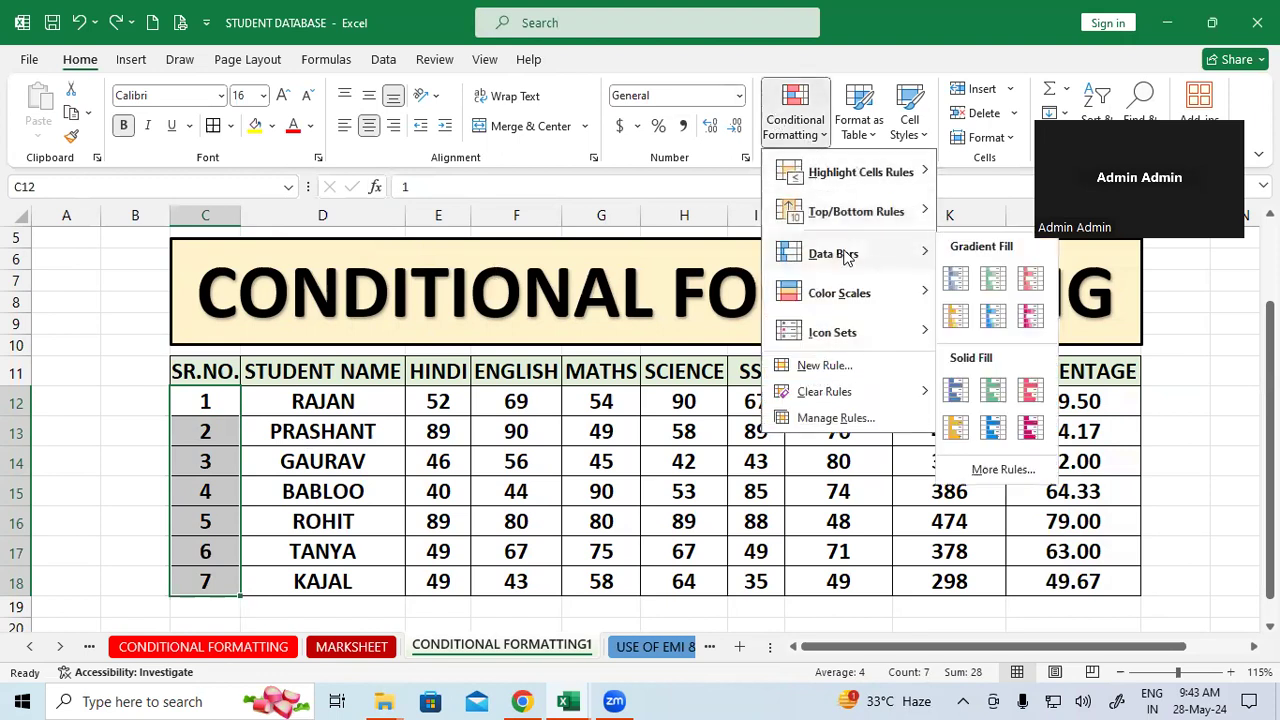
{"action": "left_click", "coordinate": [1031, 316]}
{"action": "left_click", "coordinate": [1014, 459]}
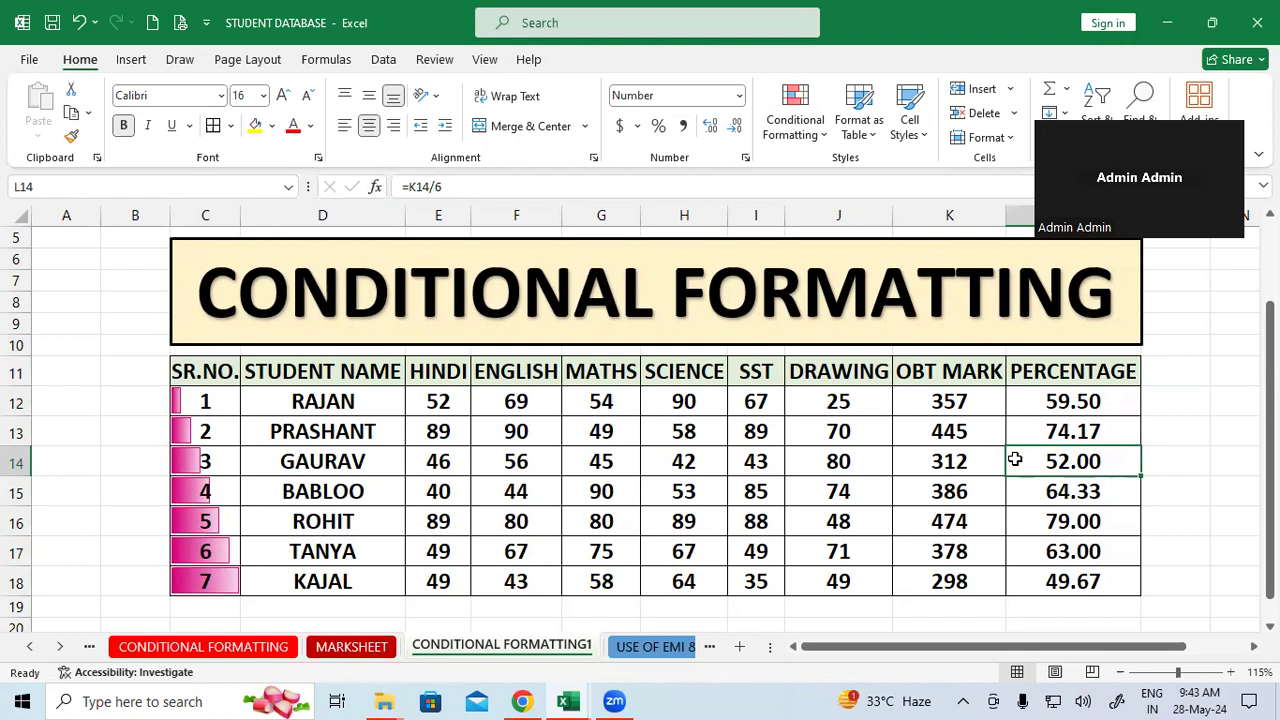
Step: Apply pink gradient-fill data bars to the subject marks in E12:J18 and inspect the bars in the DRAWING column
{"action": "left_click_drag", "start_coordinate": [449, 395], "coordinate": [884, 581]}
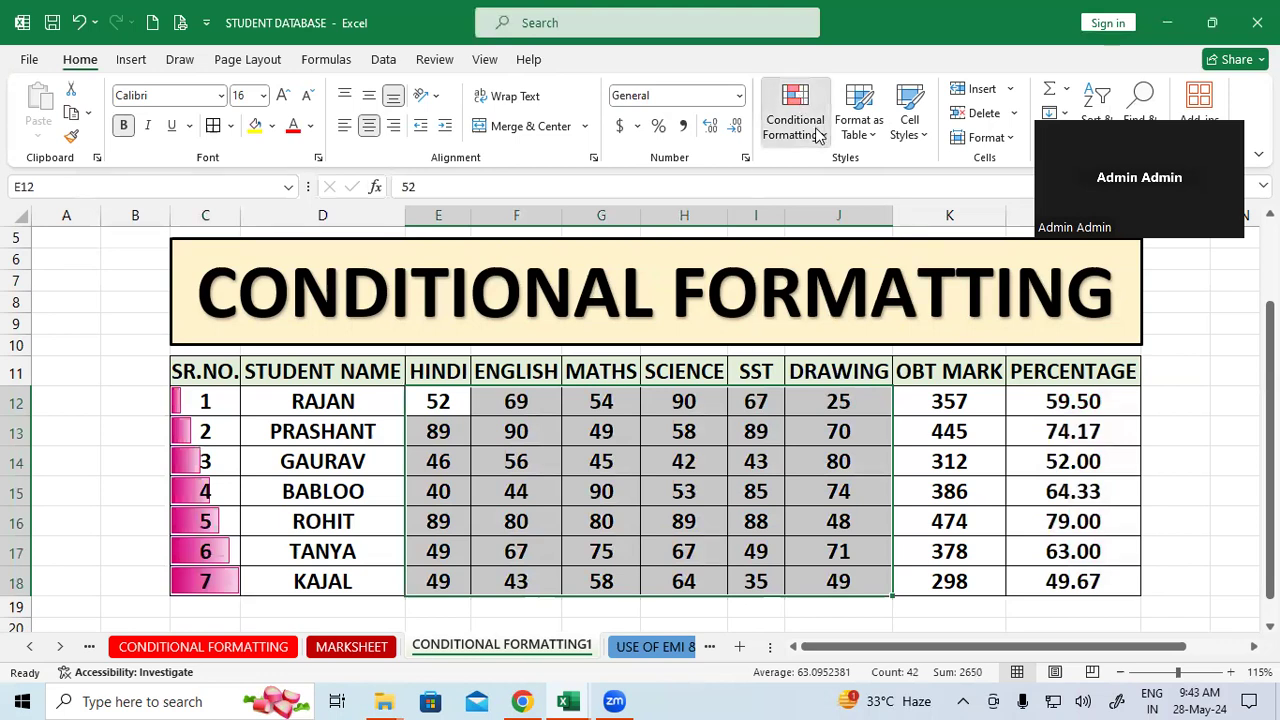
{"action": "left_click", "coordinate": [818, 136]}
{"action": "mouse_move", "coordinate": [868, 251]}
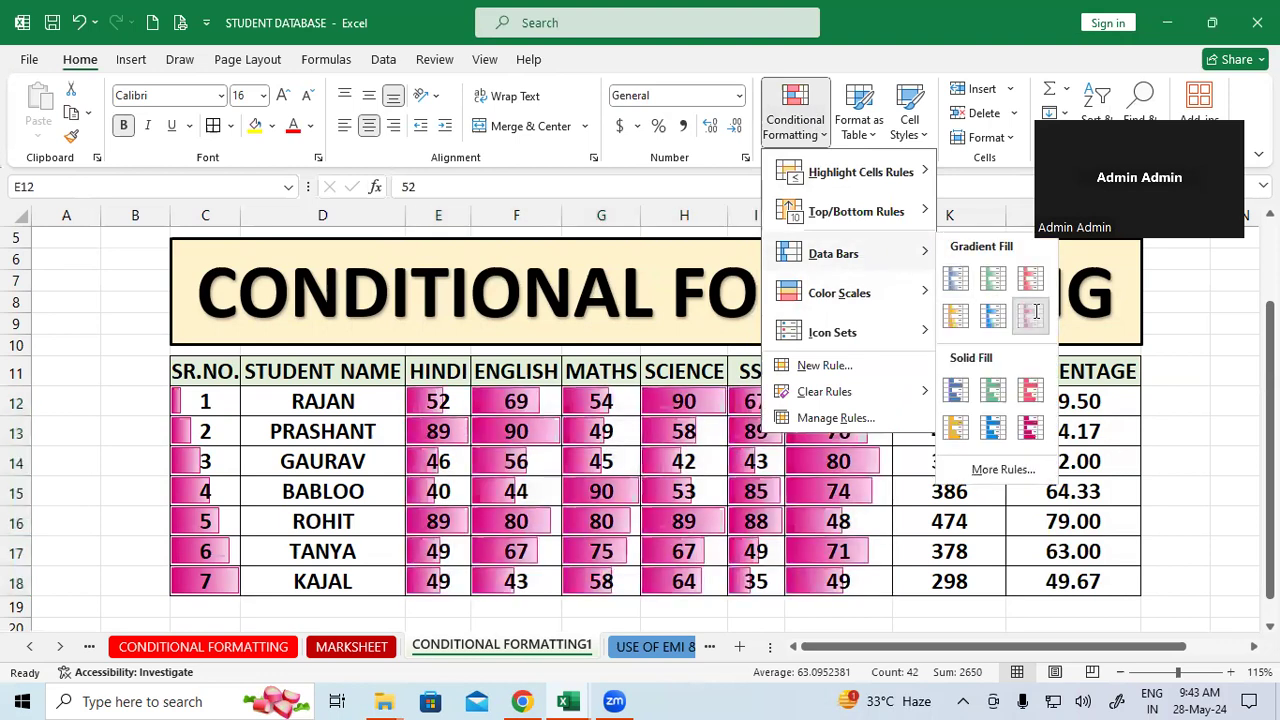
{"action": "left_click", "coordinate": [1033, 313]}
{"action": "left_click", "coordinate": [1037, 520]}
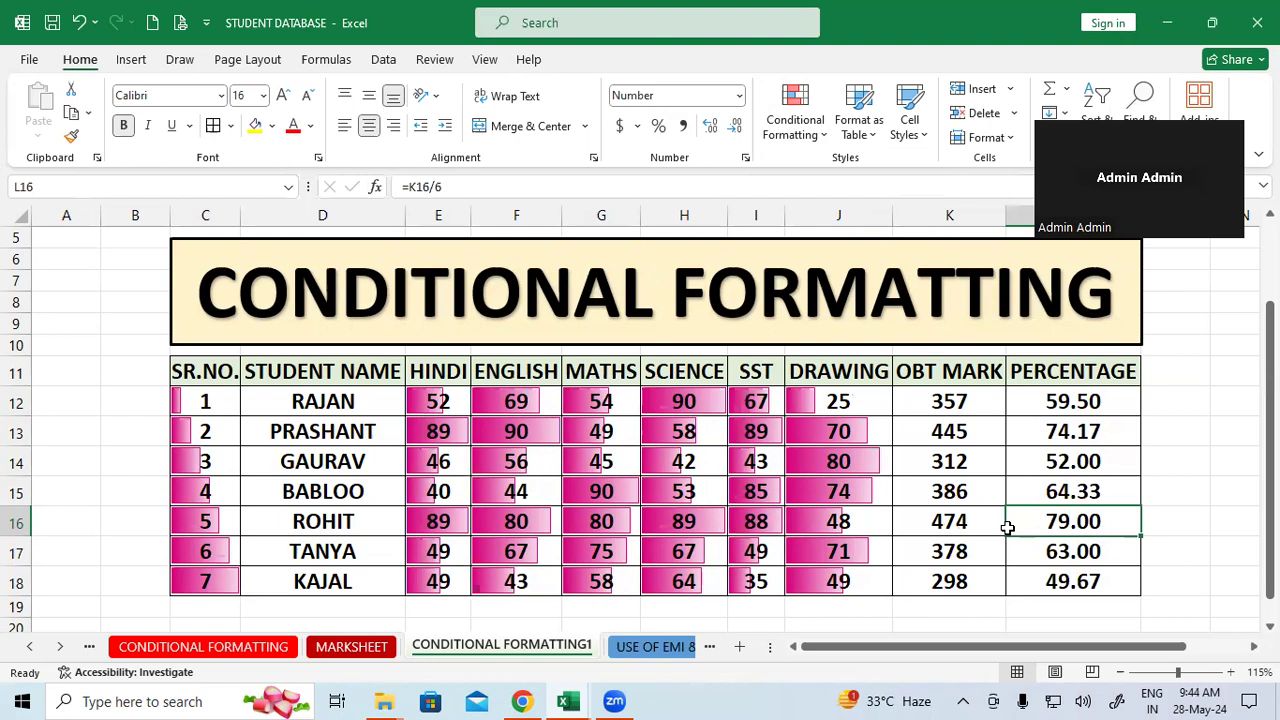
{"action": "left_click", "coordinate": [865, 399]}
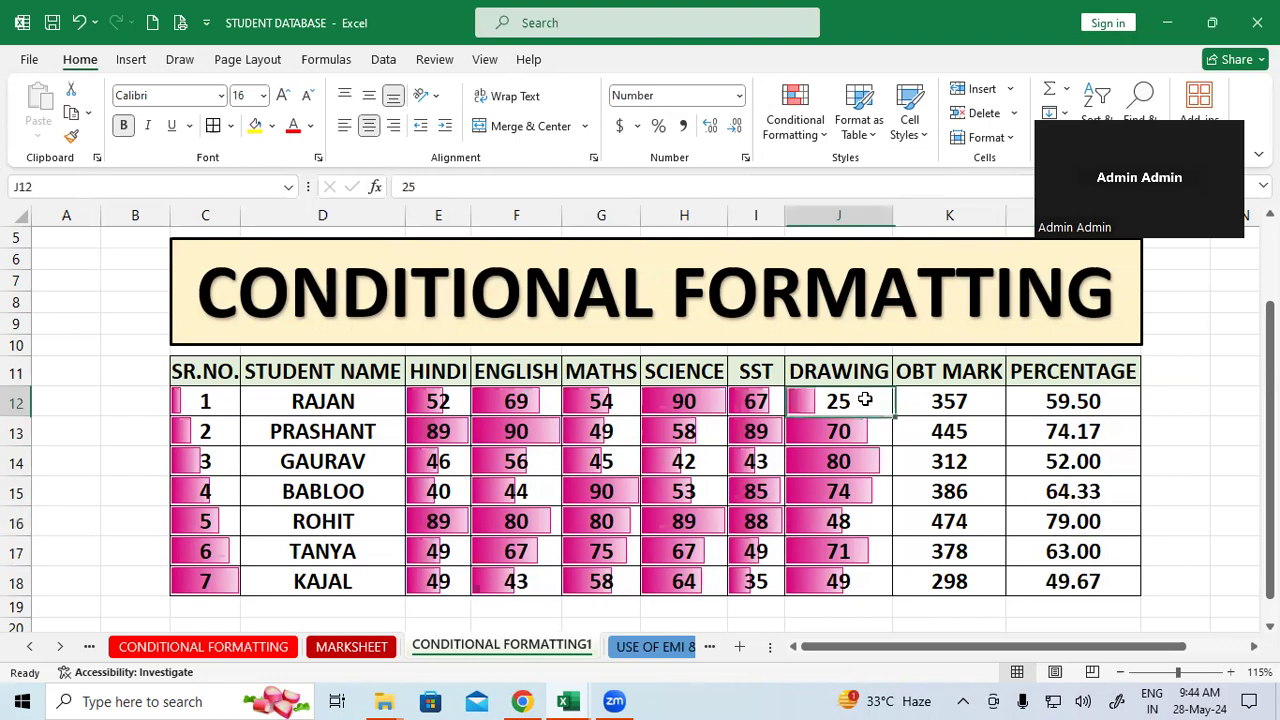
{"action": "left_click", "coordinate": [852, 462]}
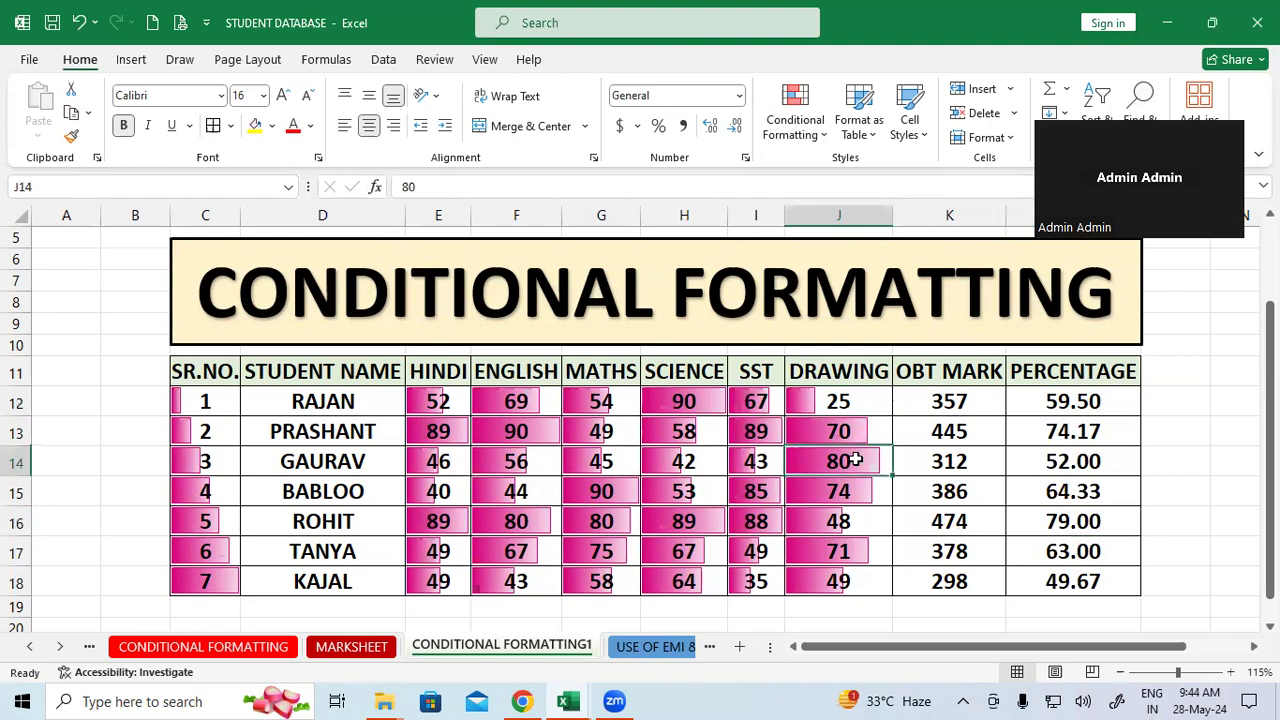
Step: Clear the conditional formatting rules from C12:J18, covering the serial numbers, student names and subject marks
{"action": "left_click", "coordinate": [762, 430]}
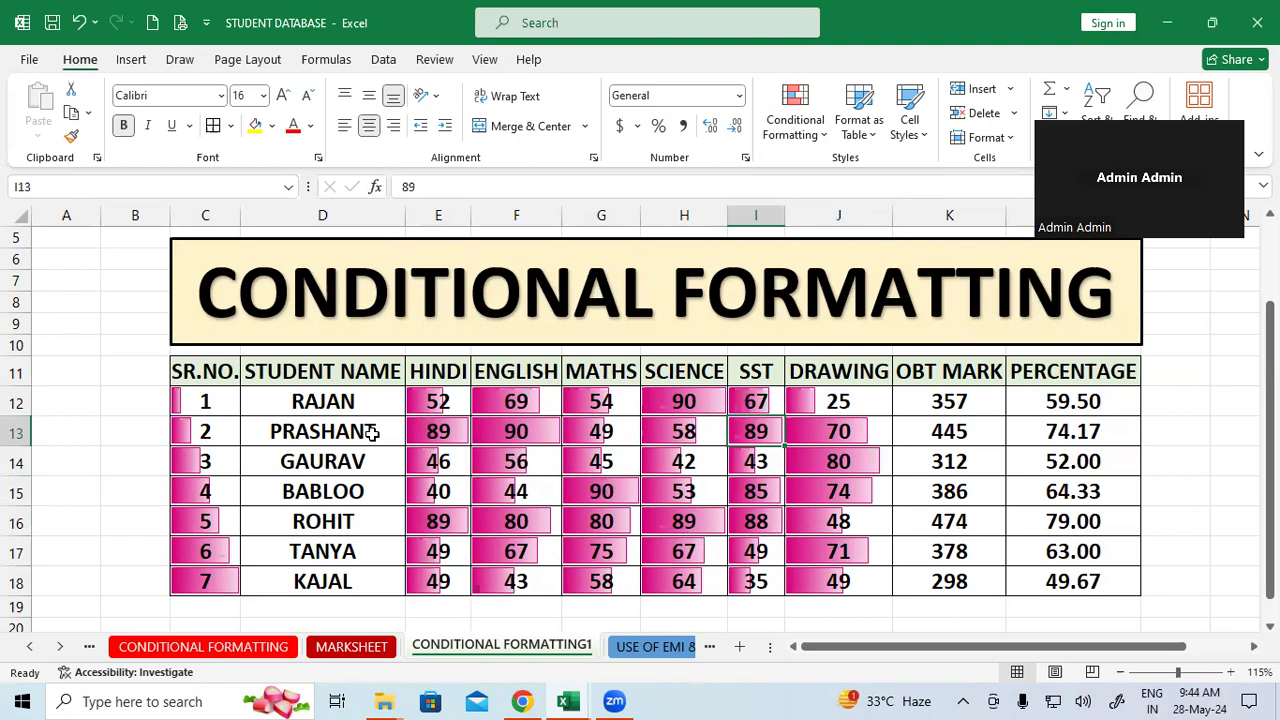
{"action": "left_click", "coordinate": [205, 402]}
{"action": "left_click_drag", "start_coordinate": [261, 425], "coordinate": [808, 586]}
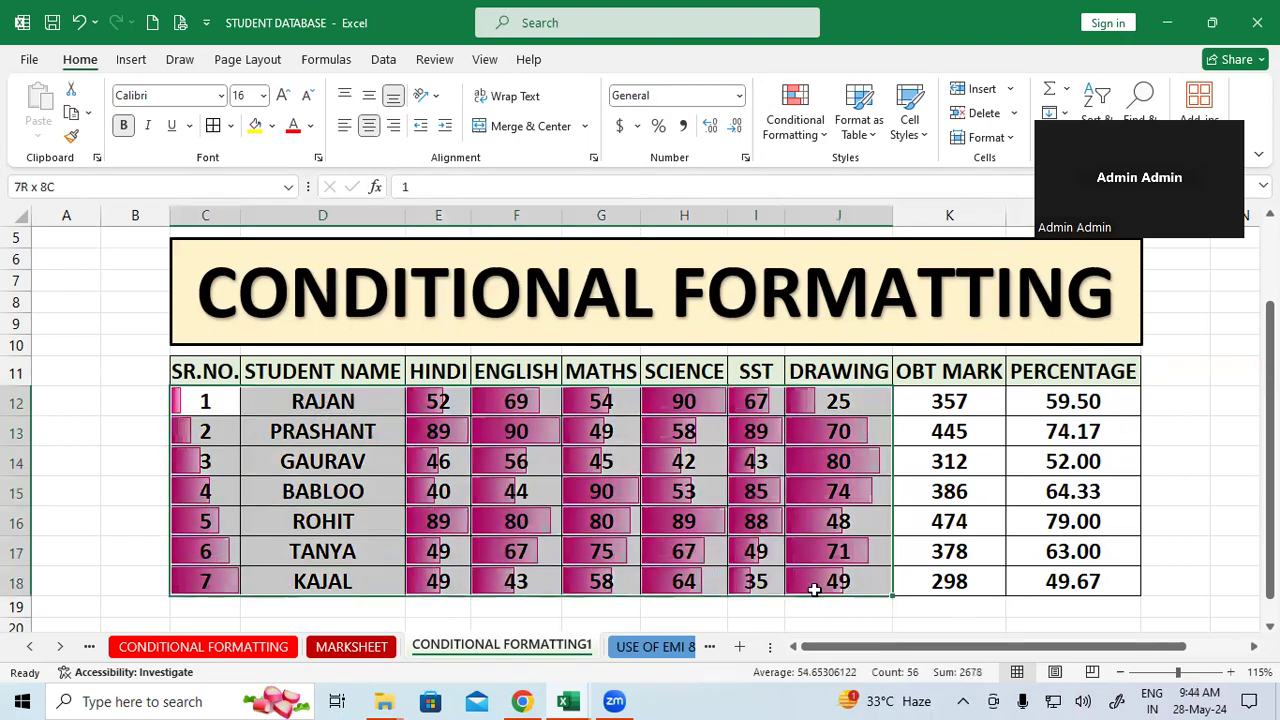
{"action": "left_click", "coordinate": [815, 95]}
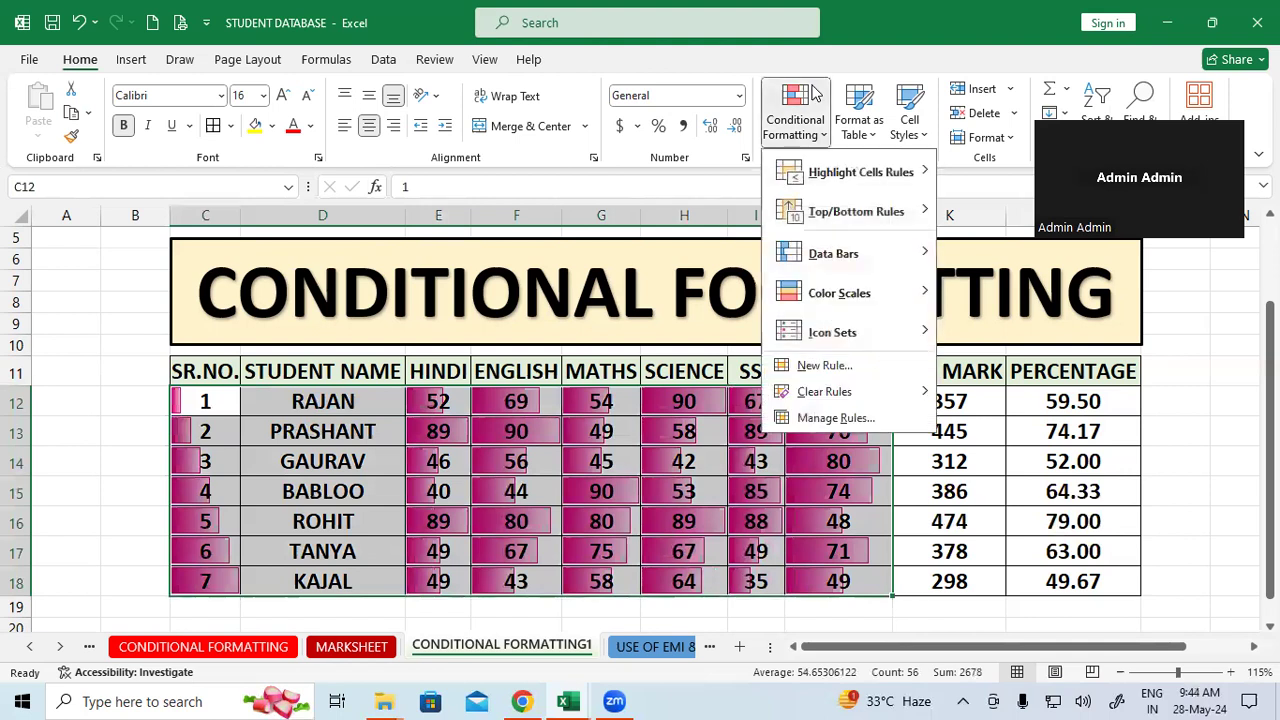
{"action": "mouse_move", "coordinate": [870, 391]}
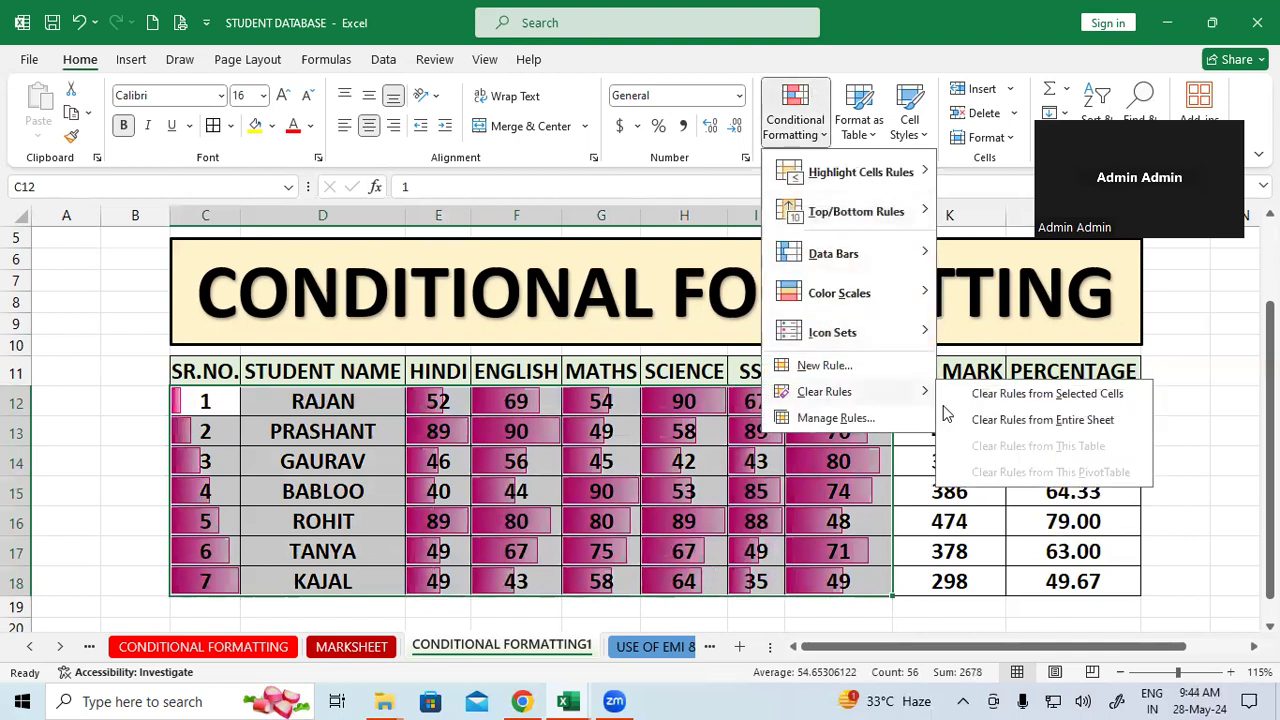
{"action": "left_click", "coordinate": [1007, 390]}
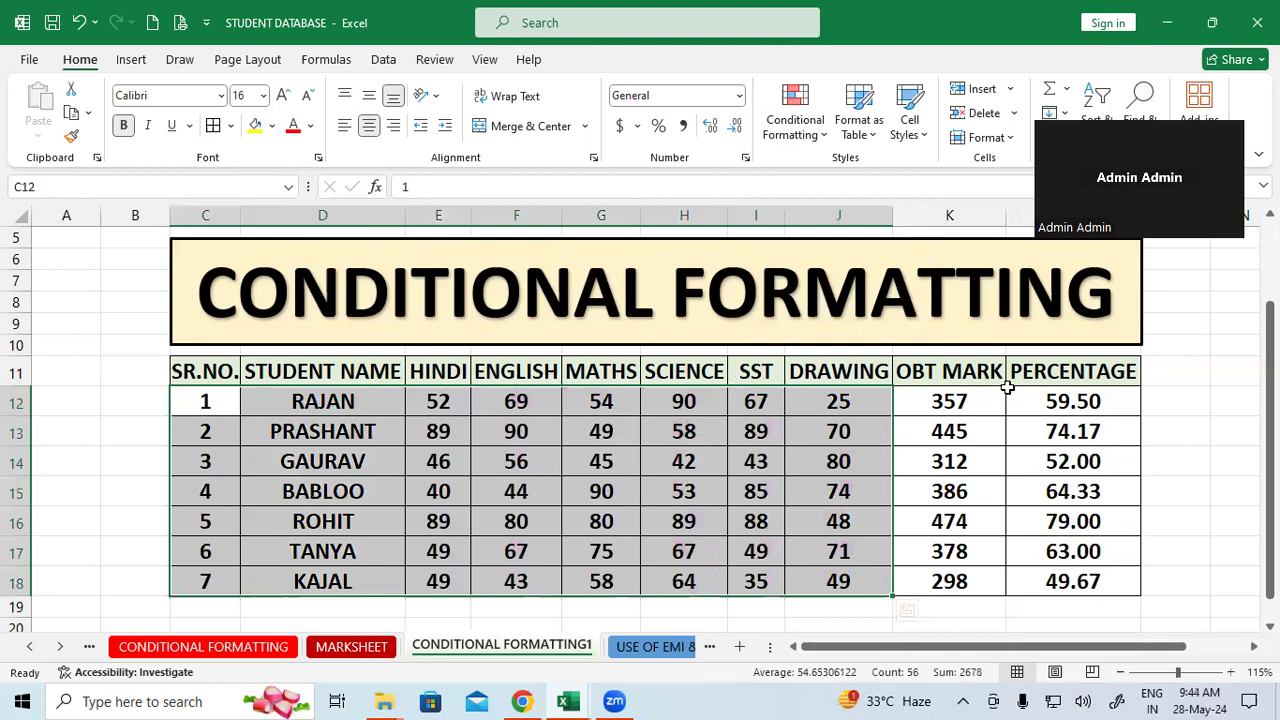
{"action": "left_click", "coordinate": [977, 437]}
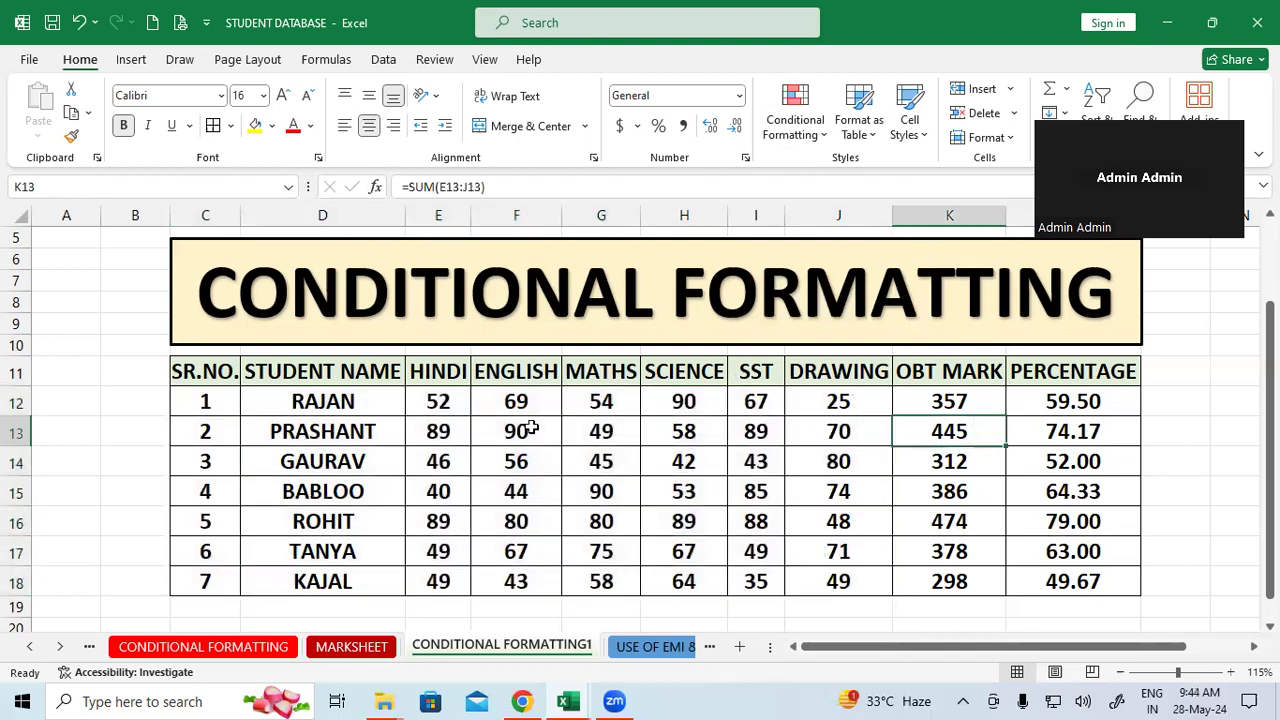
Step: Try the Red-Yellow-Green color scale, with red for the highest values, on the subject marks in E12:J18, and undo it
{"action": "left_click_drag", "start_coordinate": [432, 401], "coordinate": [855, 576]}
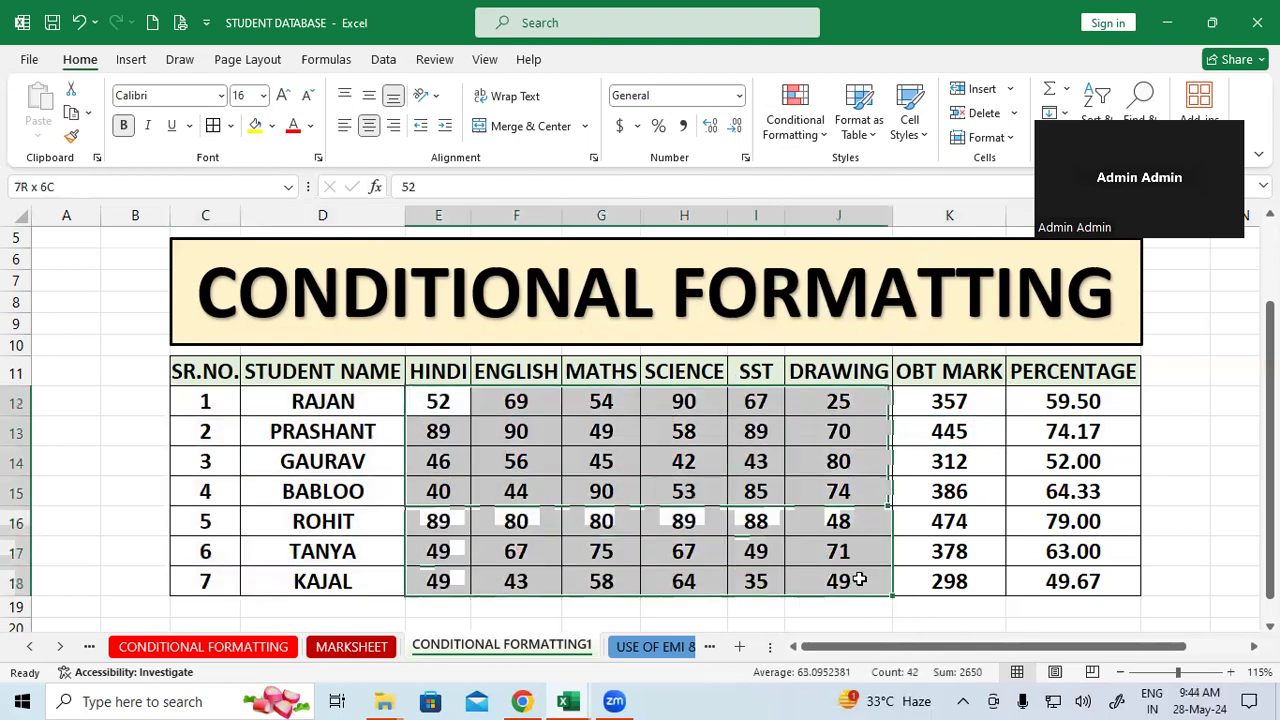
{"action": "left_click", "coordinate": [810, 112]}
{"action": "left_click", "coordinate": [812, 120]}
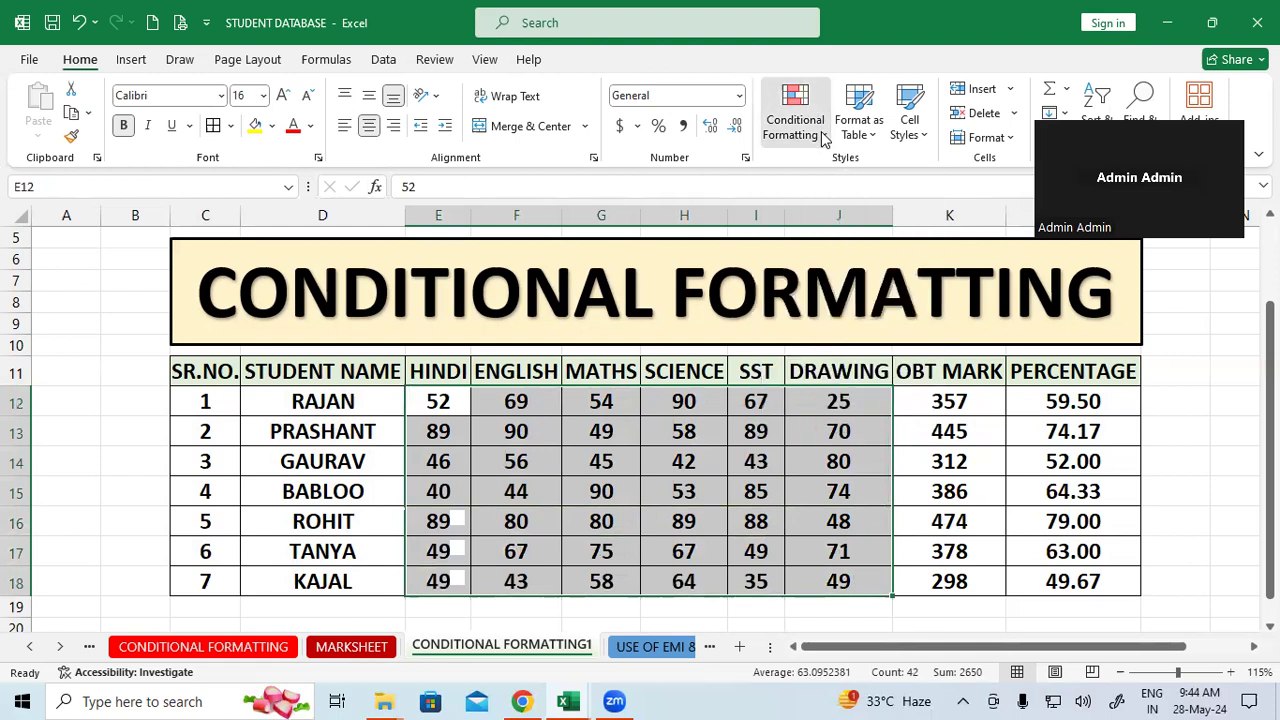
{"action": "left_click", "coordinate": [782, 127]}
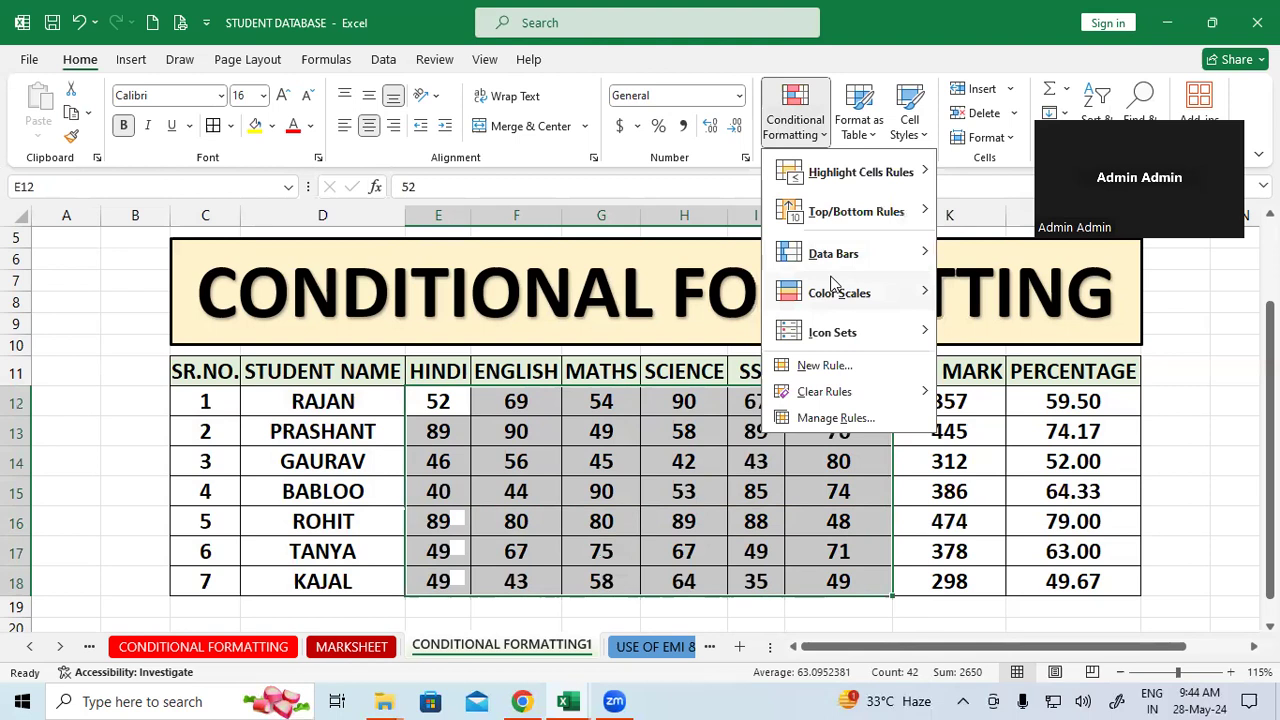
{"action": "mouse_move", "coordinate": [848, 296]}
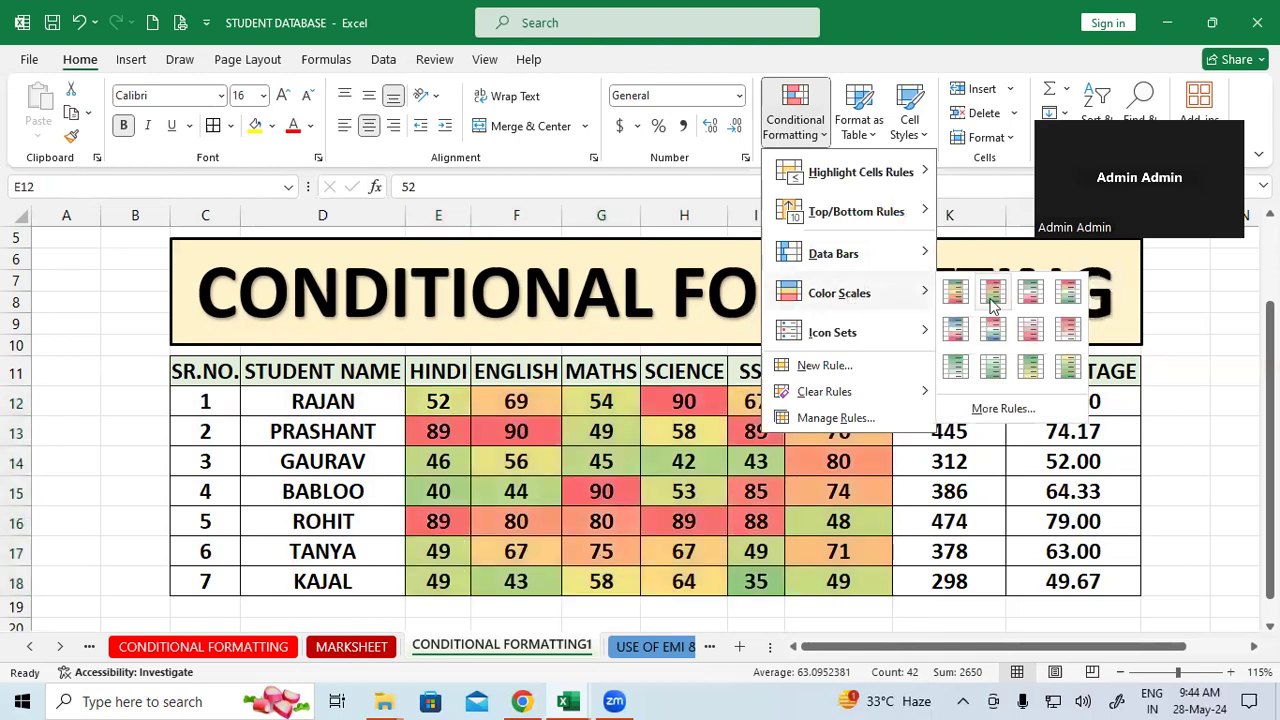
{"action": "left_click", "coordinate": [992, 300]}
{"action": "left_click", "coordinate": [1013, 470]}
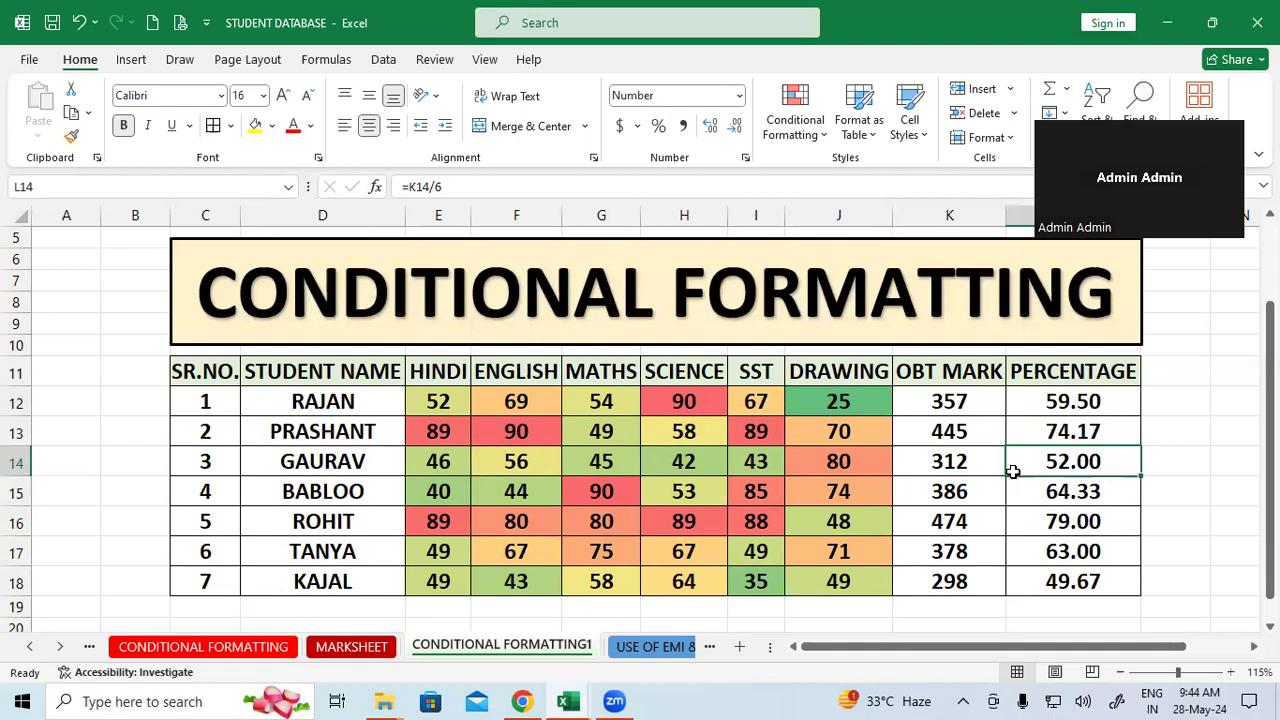
{"action": "key", "text": "ctrl+z"}
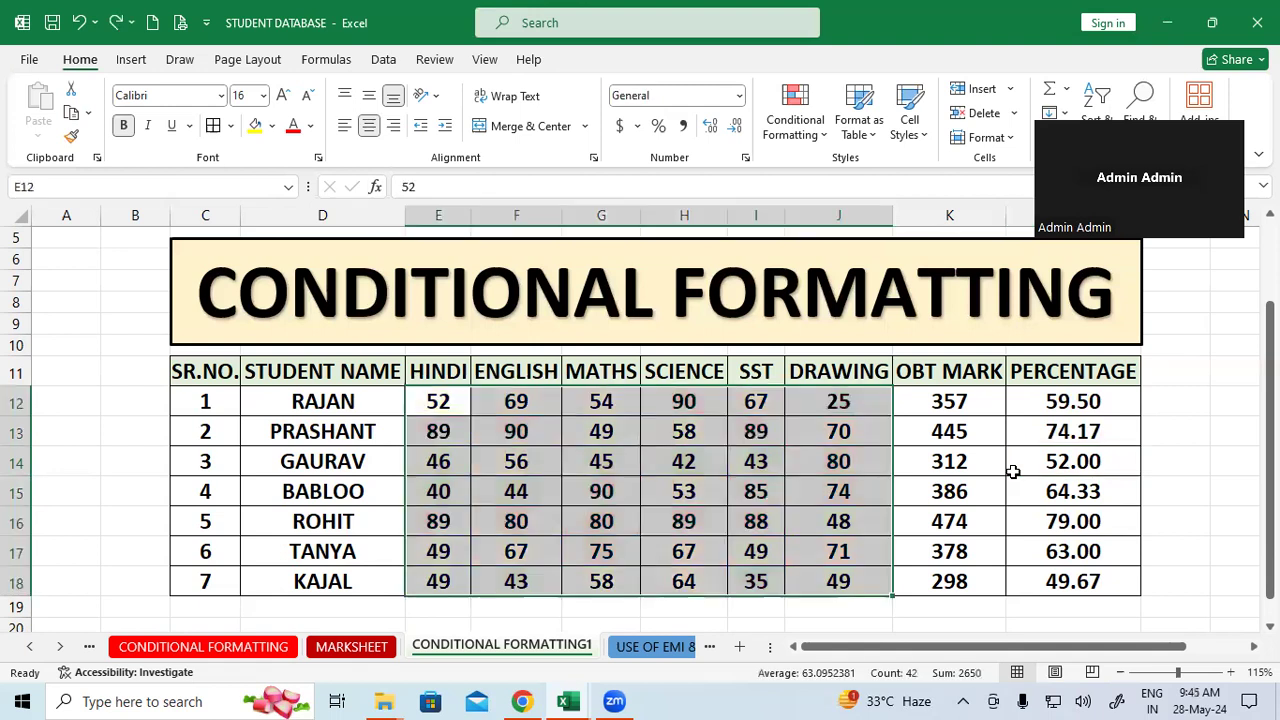
Step: Try the colored 3 Arrows icon set on the subject marks in E12:J18, inspect several arrows, and undo it
{"action": "left_click", "coordinate": [789, 122]}
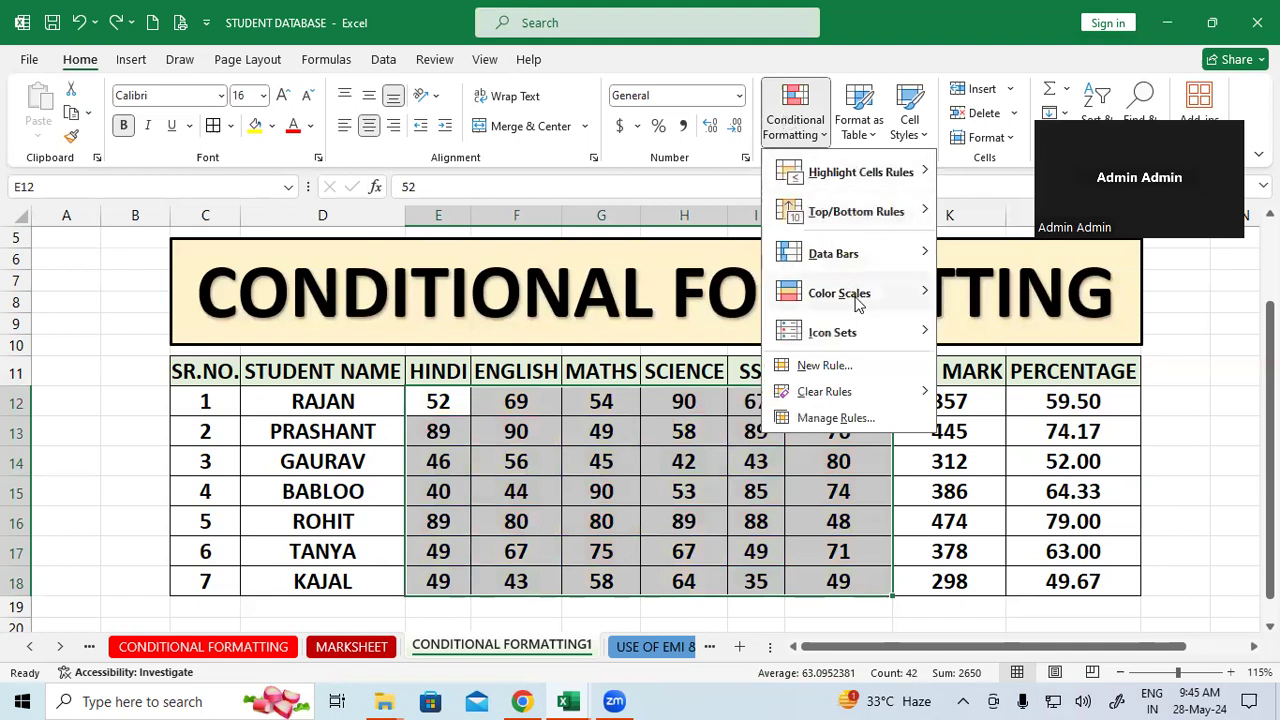
{"action": "mouse_move", "coordinate": [822, 296]}
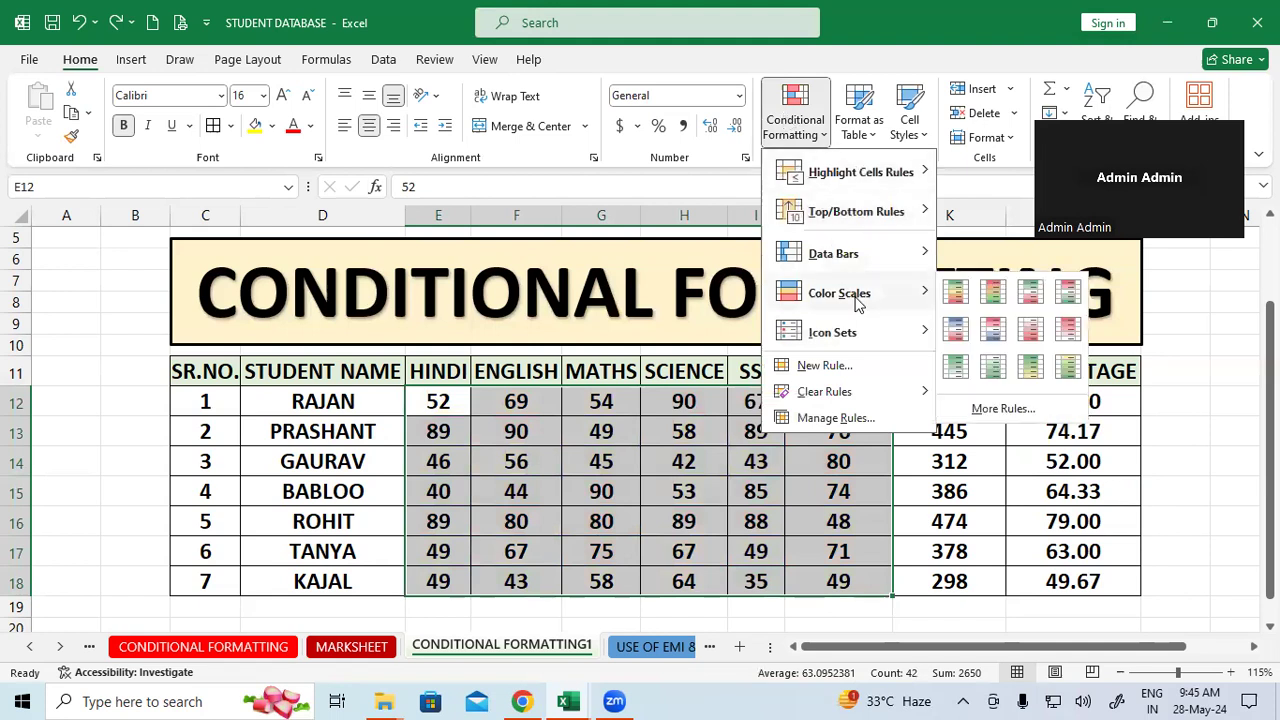
{"action": "mouse_move", "coordinate": [867, 340]}
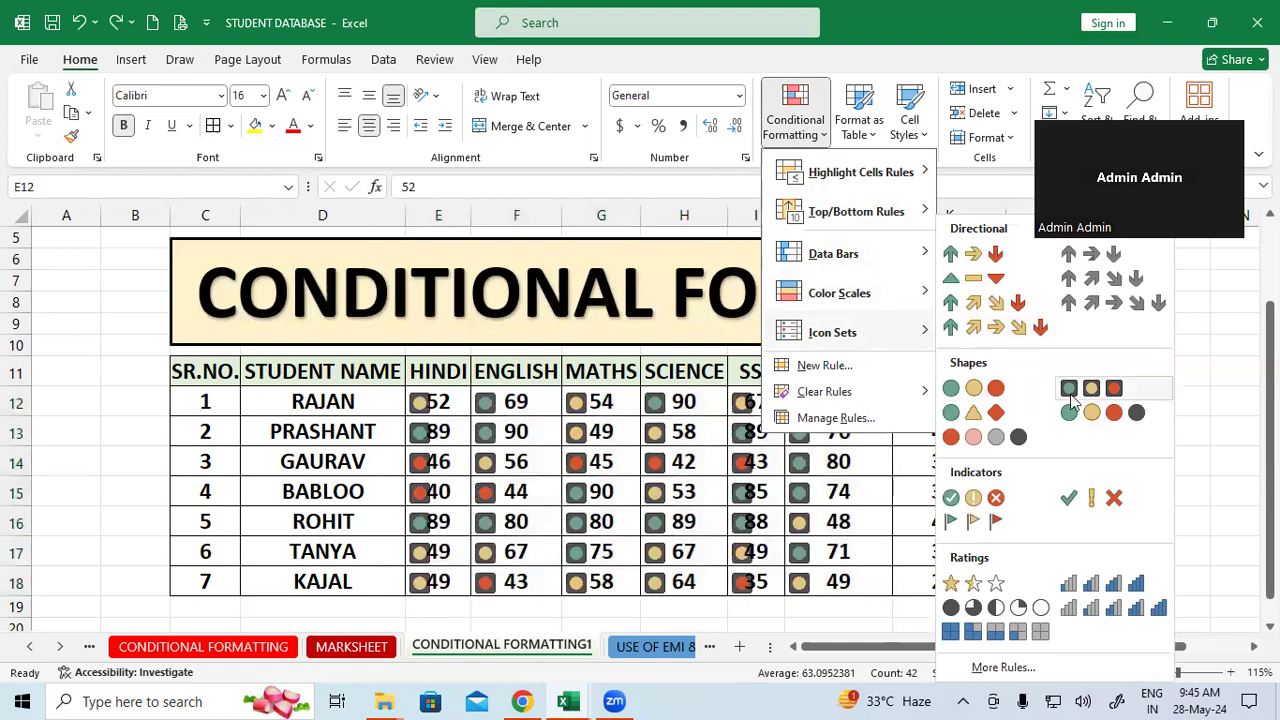
{"action": "left_click", "coordinate": [953, 258]}
{"action": "left_click", "coordinate": [968, 452]}
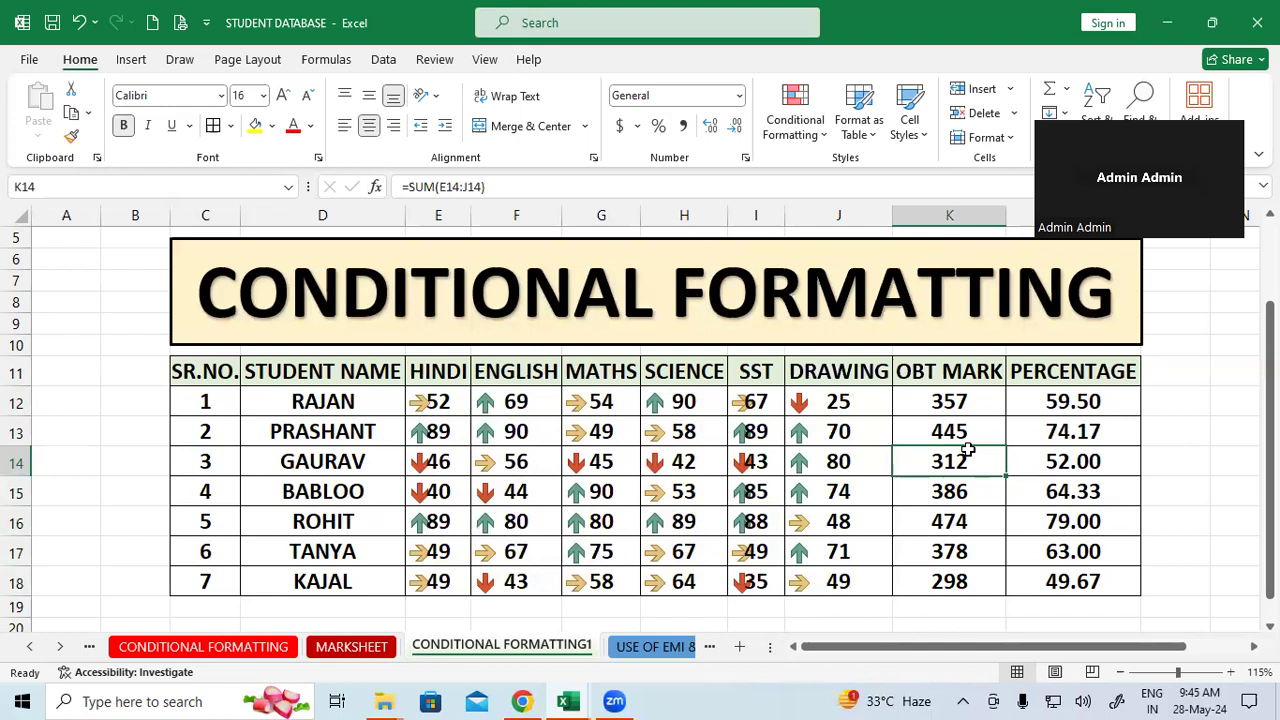
{"action": "left_click", "coordinate": [509, 400]}
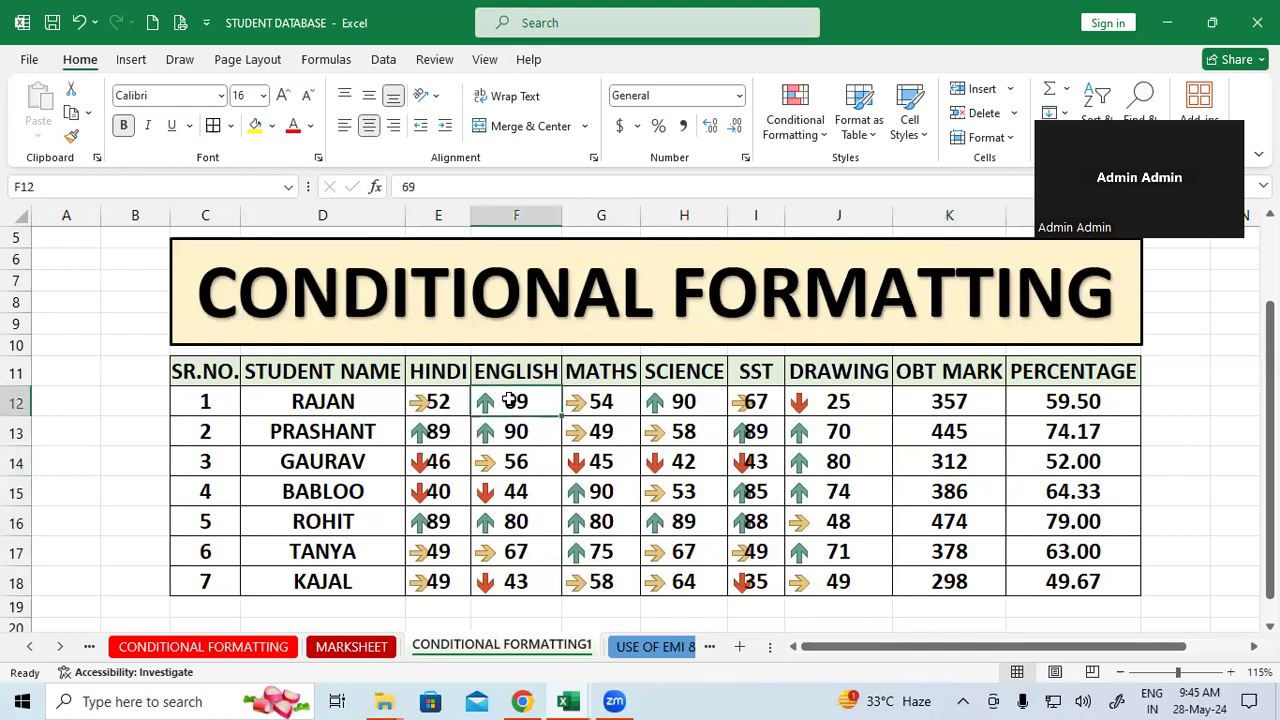
{"action": "left_click", "coordinate": [584, 463]}
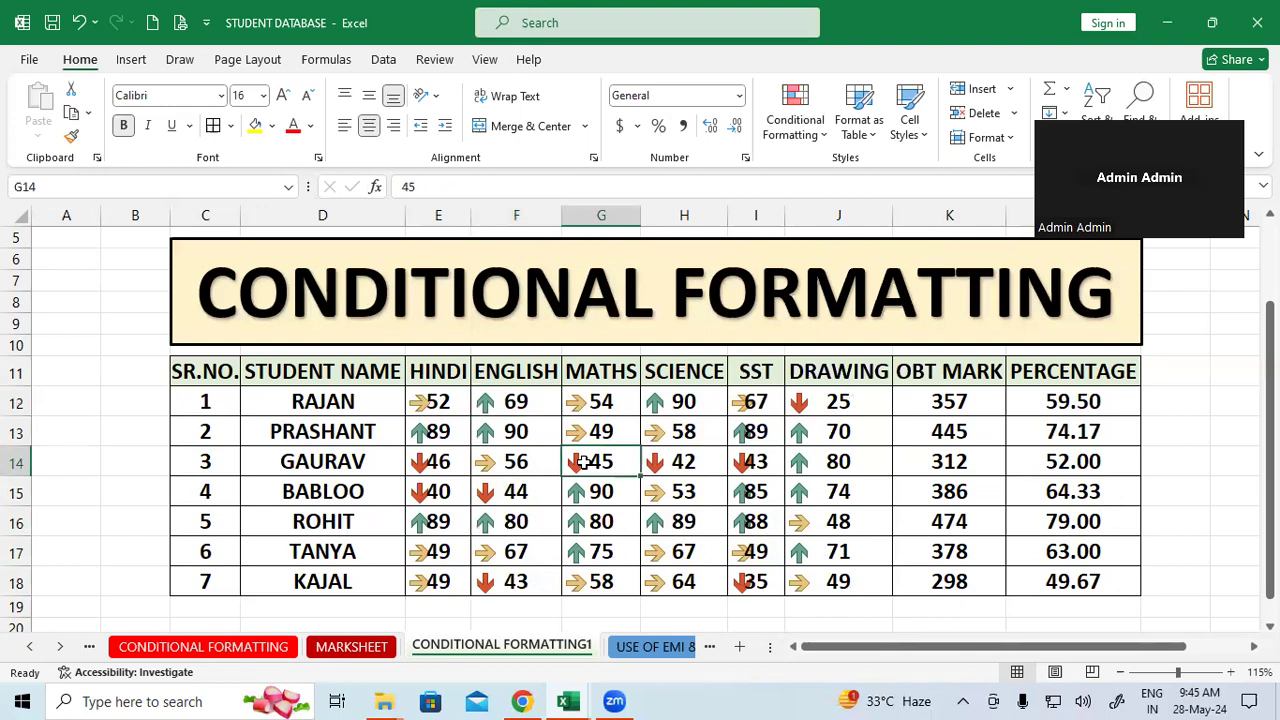
{"action": "left_click", "coordinate": [833, 400]}
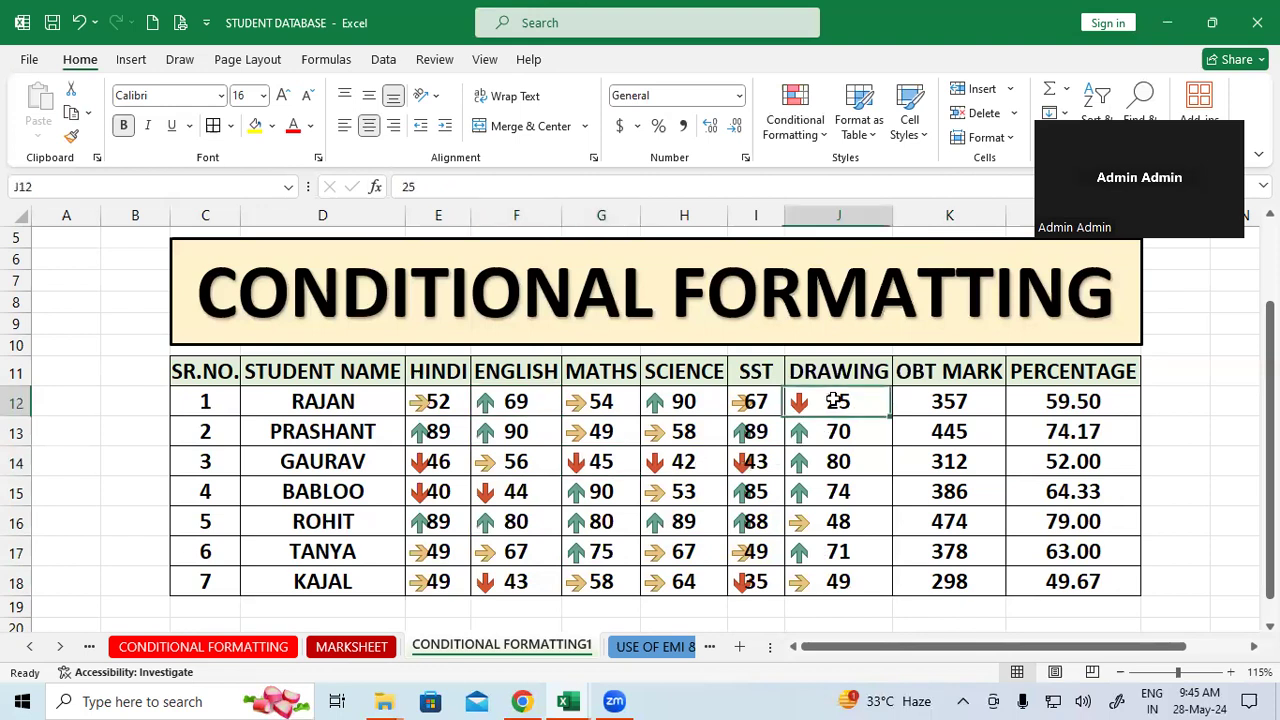
{"action": "left_click", "coordinate": [661, 458]}
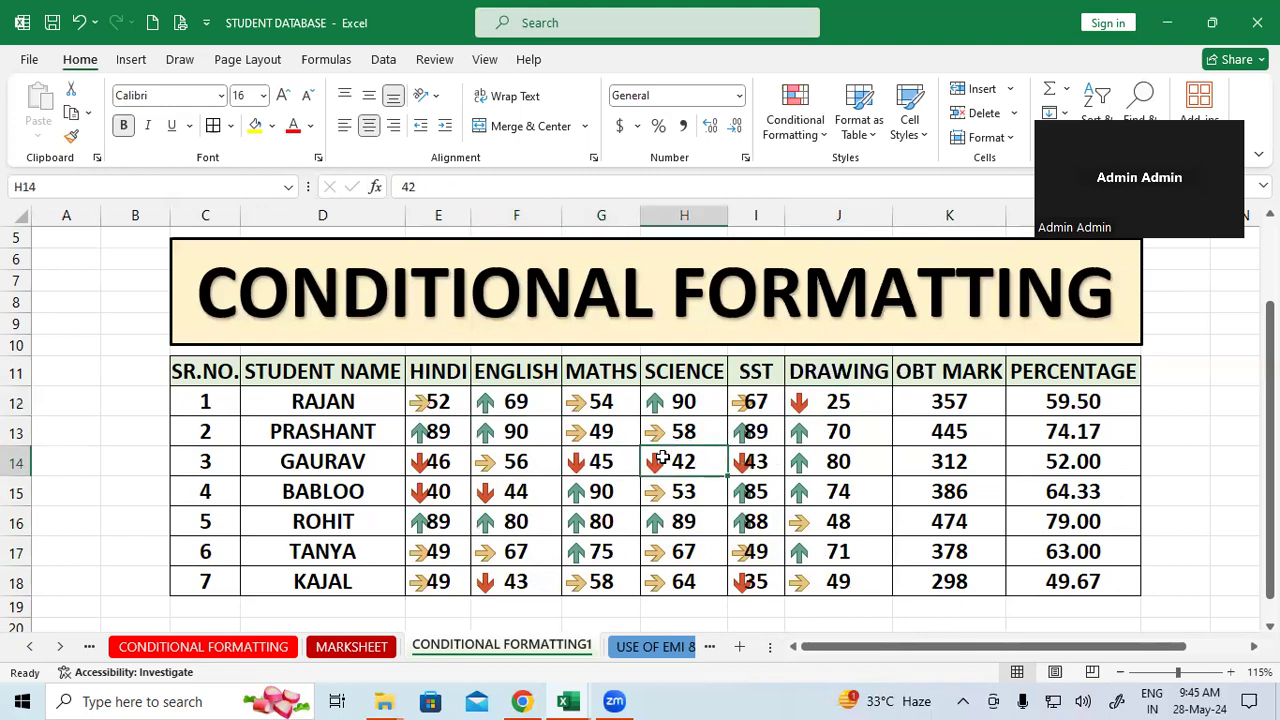
{"action": "left_click", "coordinate": [585, 427]}
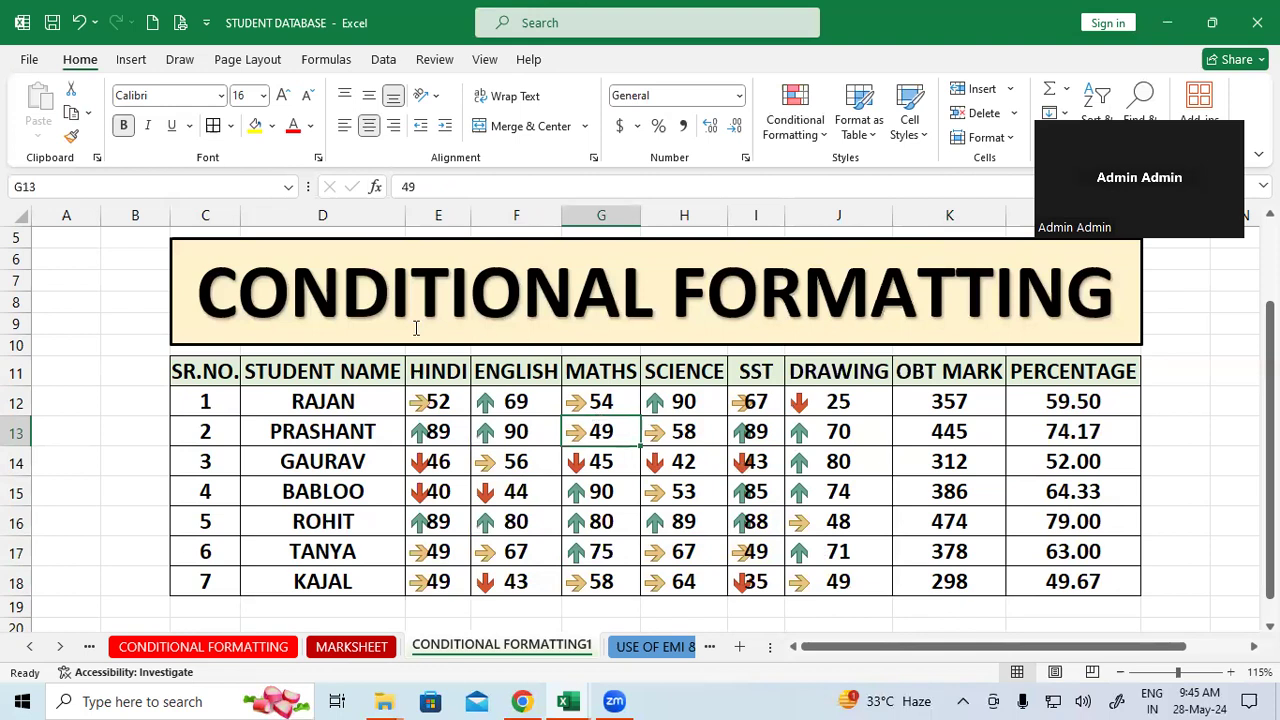
{"action": "key", "text": "ctrl+z"}
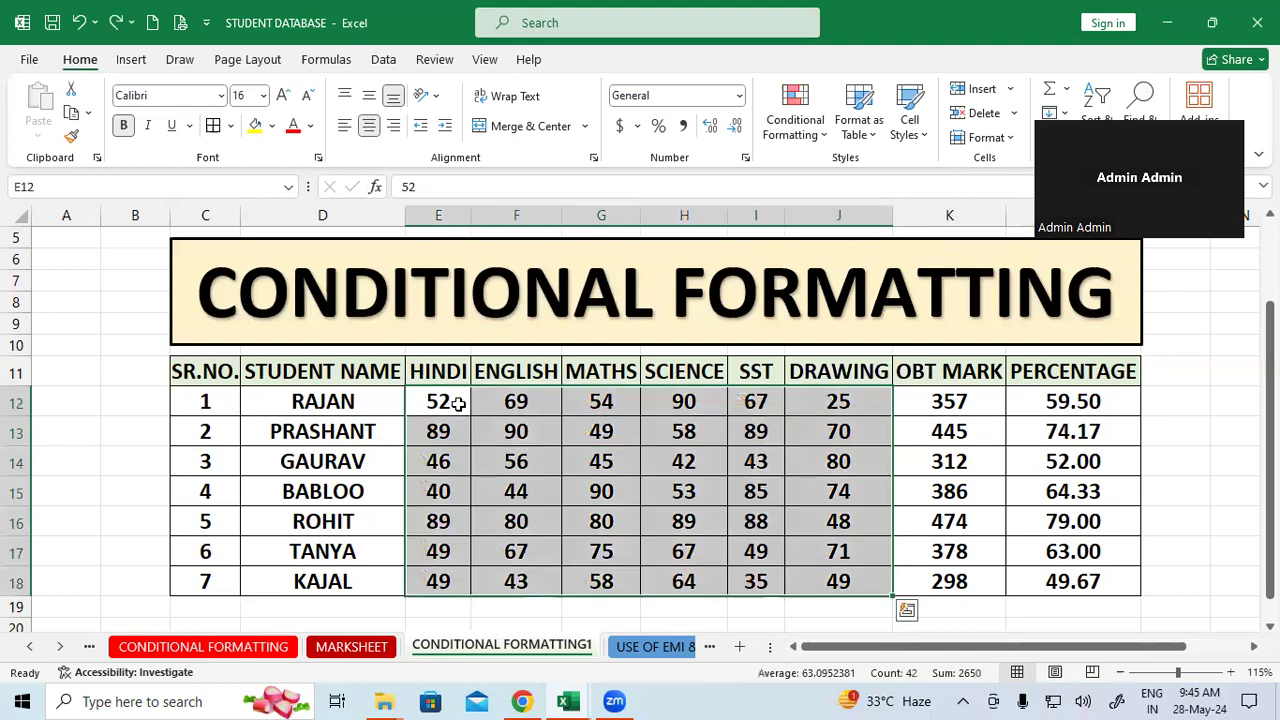
Step: Apply the 4 Ratings signal-bar icon set to the subject marks in E12:J18
{"action": "left_click", "coordinate": [797, 110]}
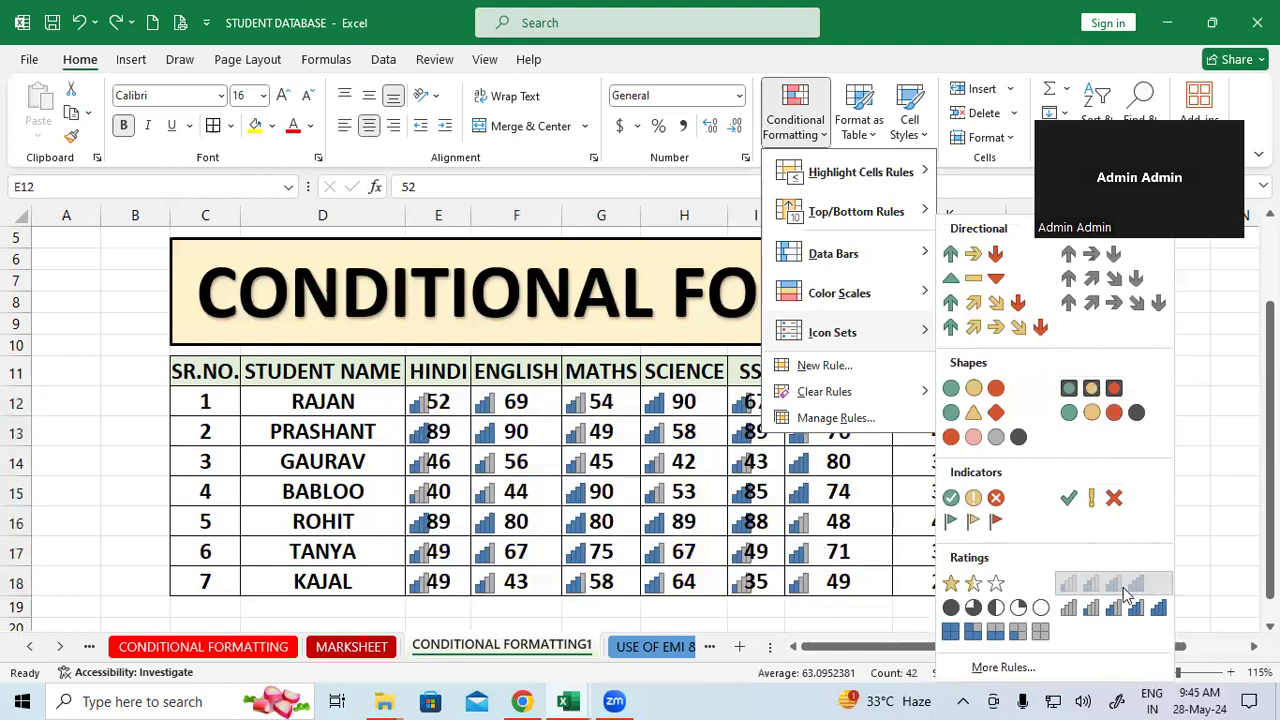
{"action": "left_click", "coordinate": [1125, 593]}
{"action": "left_click", "coordinate": [996, 510]}
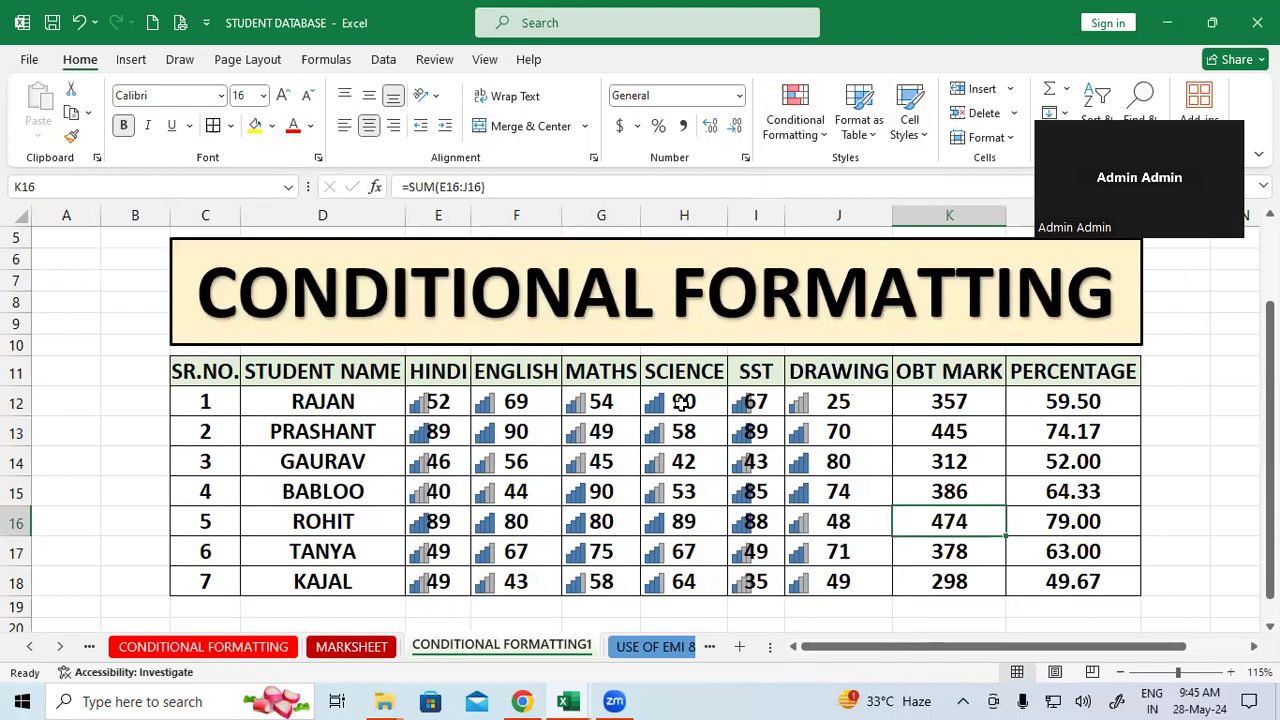
Step: Inspect the rating bars of individual marks in rows 12 to 14 across the subject columns, and undo the icon set
{"action": "left_click", "coordinate": [681, 402]}
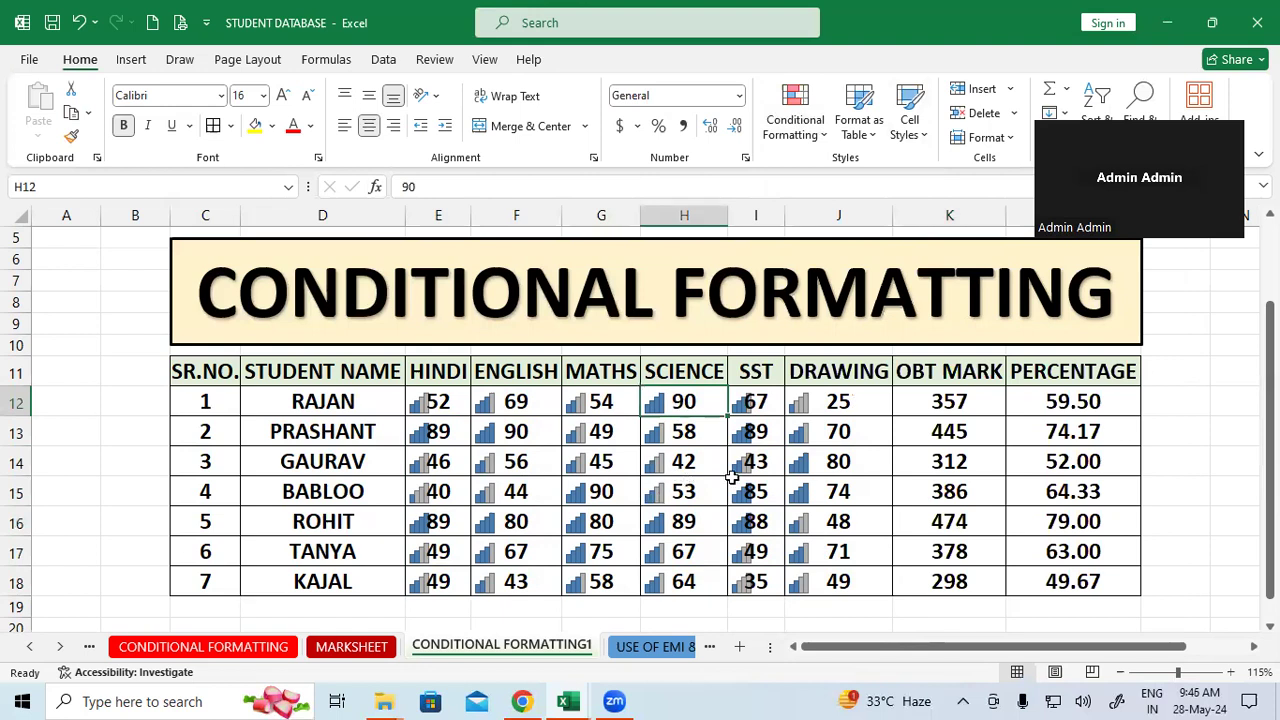
{"action": "left_click", "coordinate": [844, 398]}
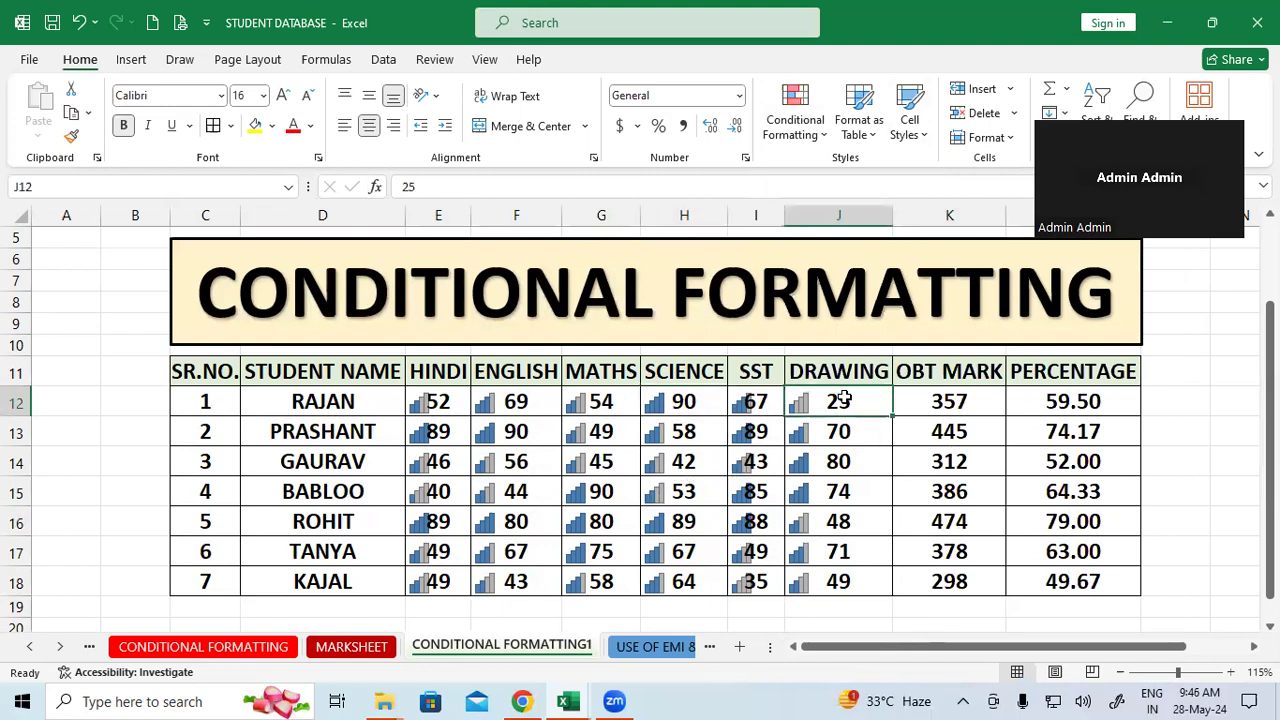
{"action": "left_click", "coordinate": [527, 431]}
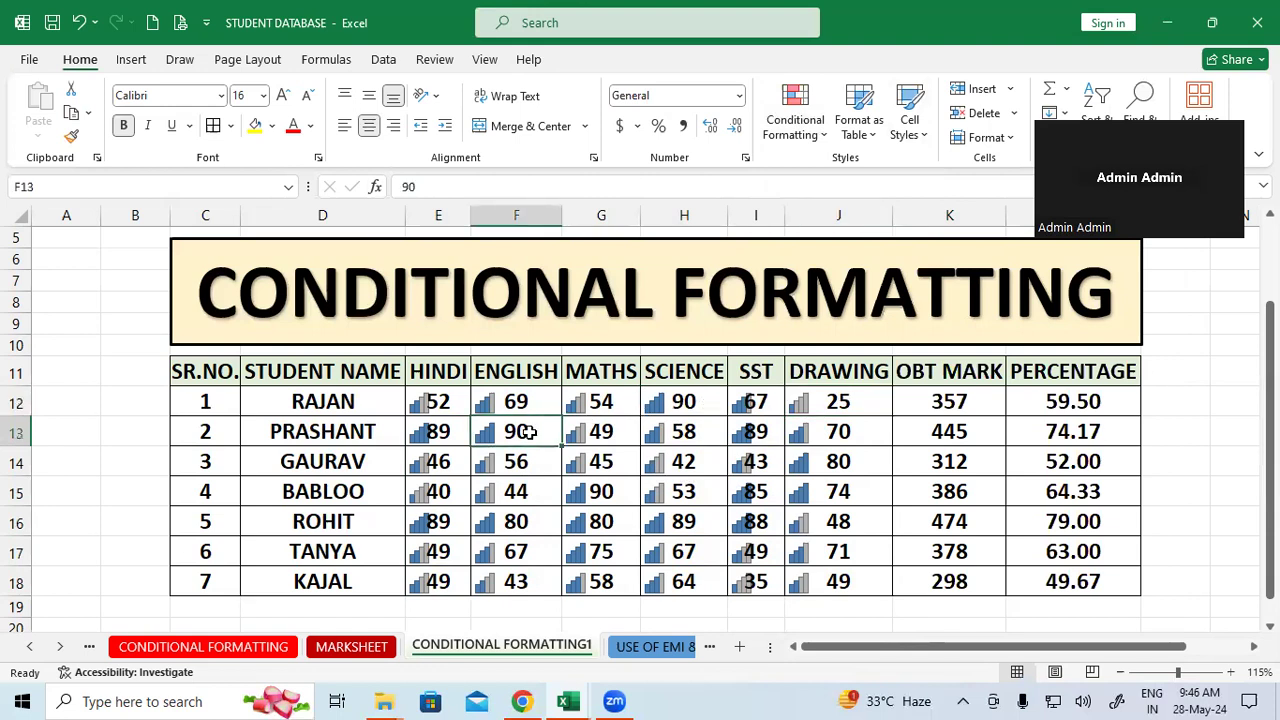
{"action": "left_click", "coordinate": [424, 439]}
{"action": "left_click", "coordinate": [566, 465]}
{"action": "left_click", "coordinate": [684, 461]}
{"action": "left_click", "coordinate": [848, 461]}
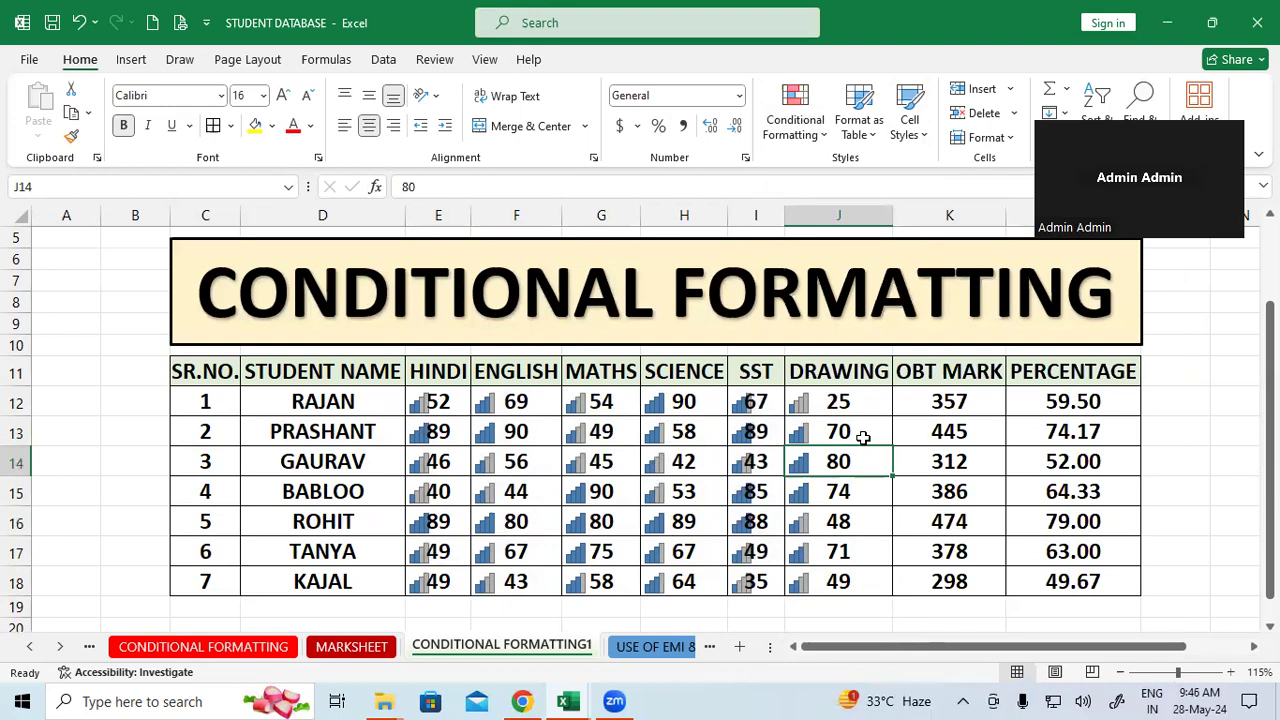
{"action": "left_click", "coordinate": [816, 102]}
{"action": "mouse_move", "coordinate": [880, 340]}
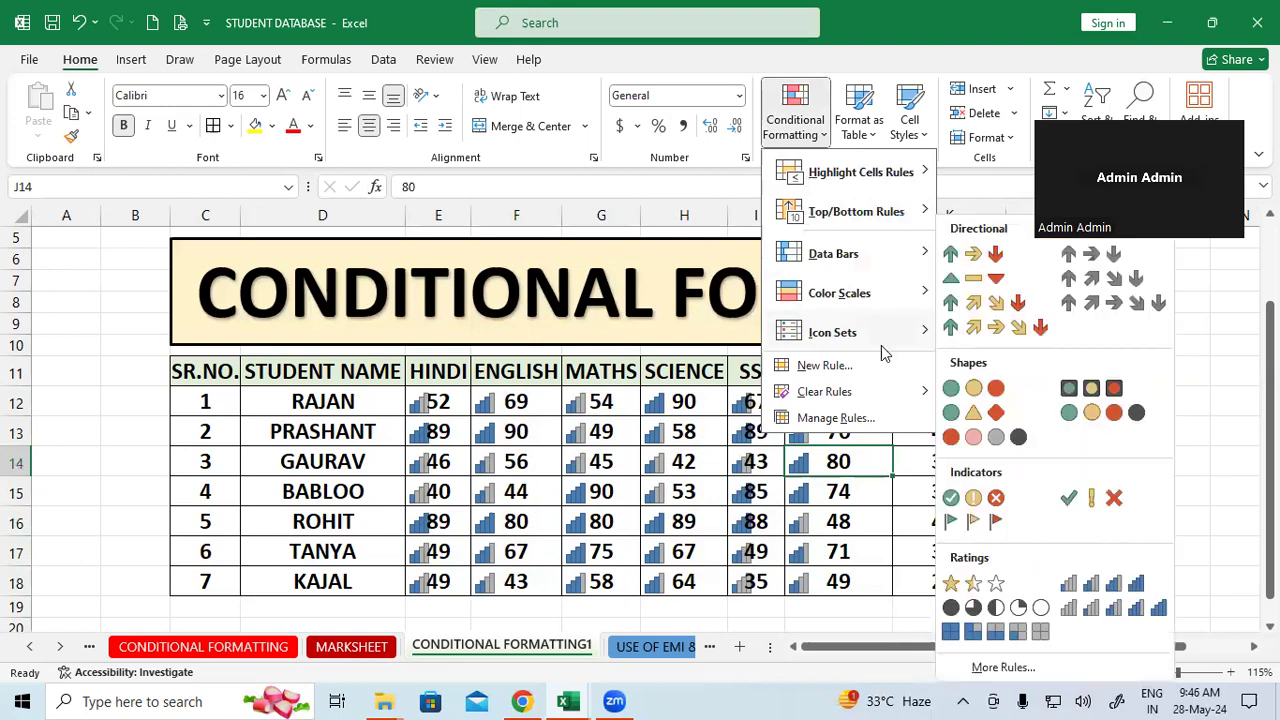
{"action": "left_click", "coordinate": [778, 504]}
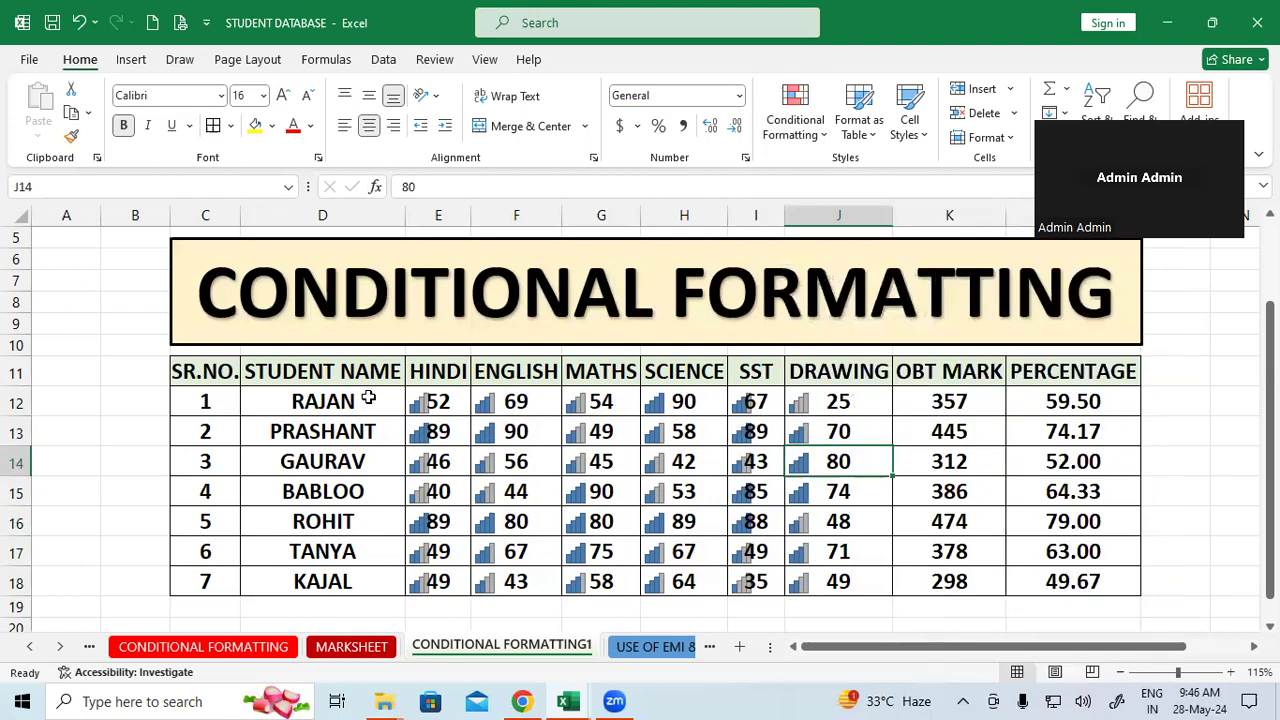
{"action": "left_click_drag", "start_coordinate": [437, 401], "coordinate": [648, 463]}
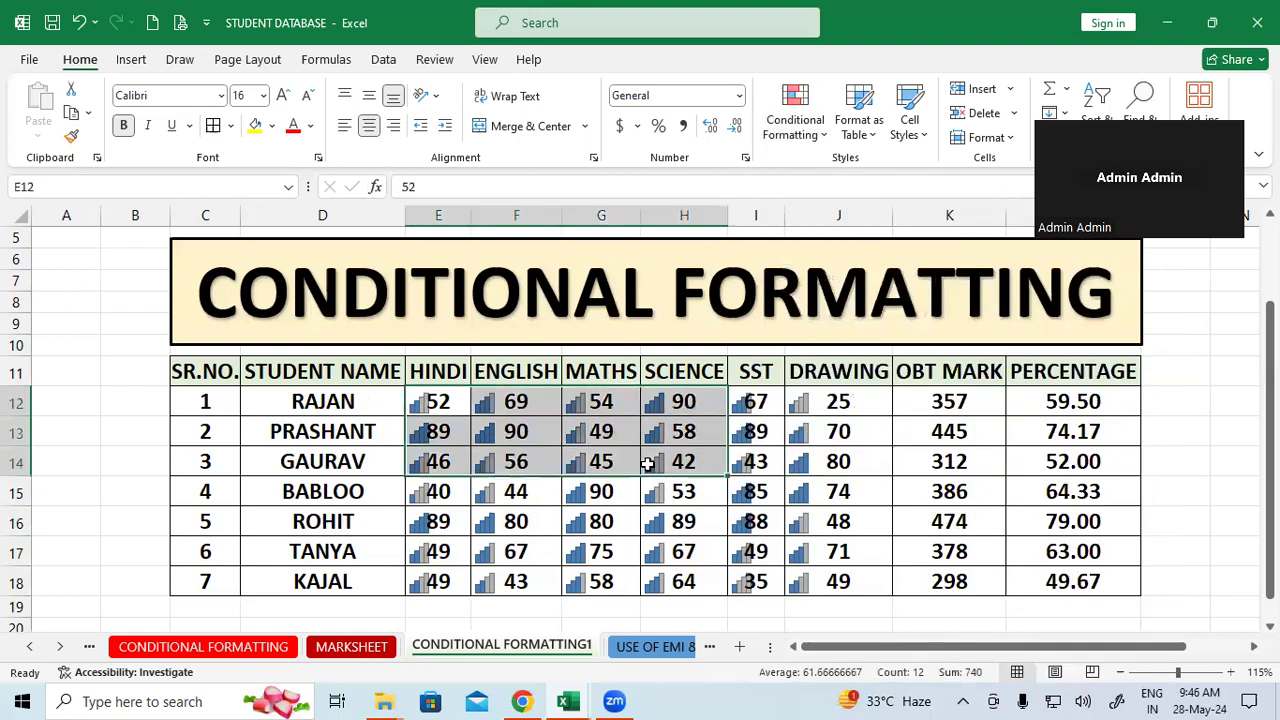
{"action": "key", "text": "ctrl+z"}
Step: Try the 5 Quarters icon set on the subject marks in E12:J18, inspect the DRAWING column's icons, and undo it
{"action": "left_click", "coordinate": [797, 113]}
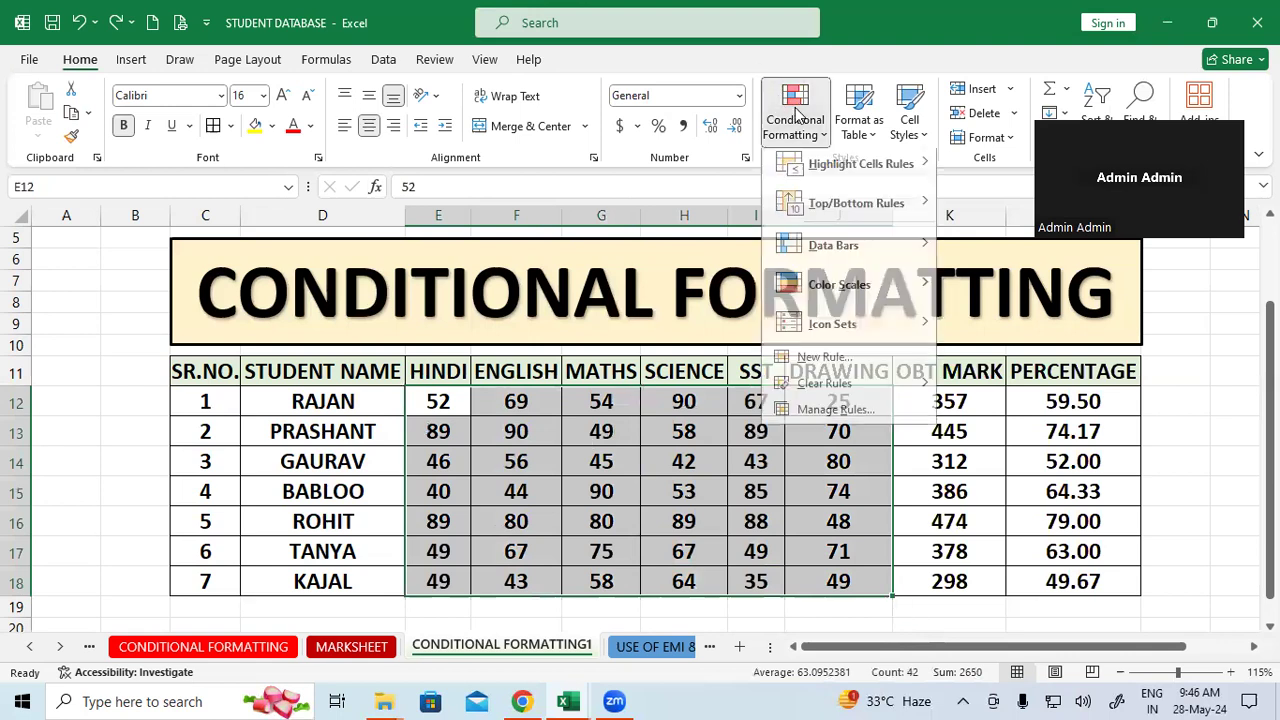
{"action": "mouse_move", "coordinate": [878, 240]}
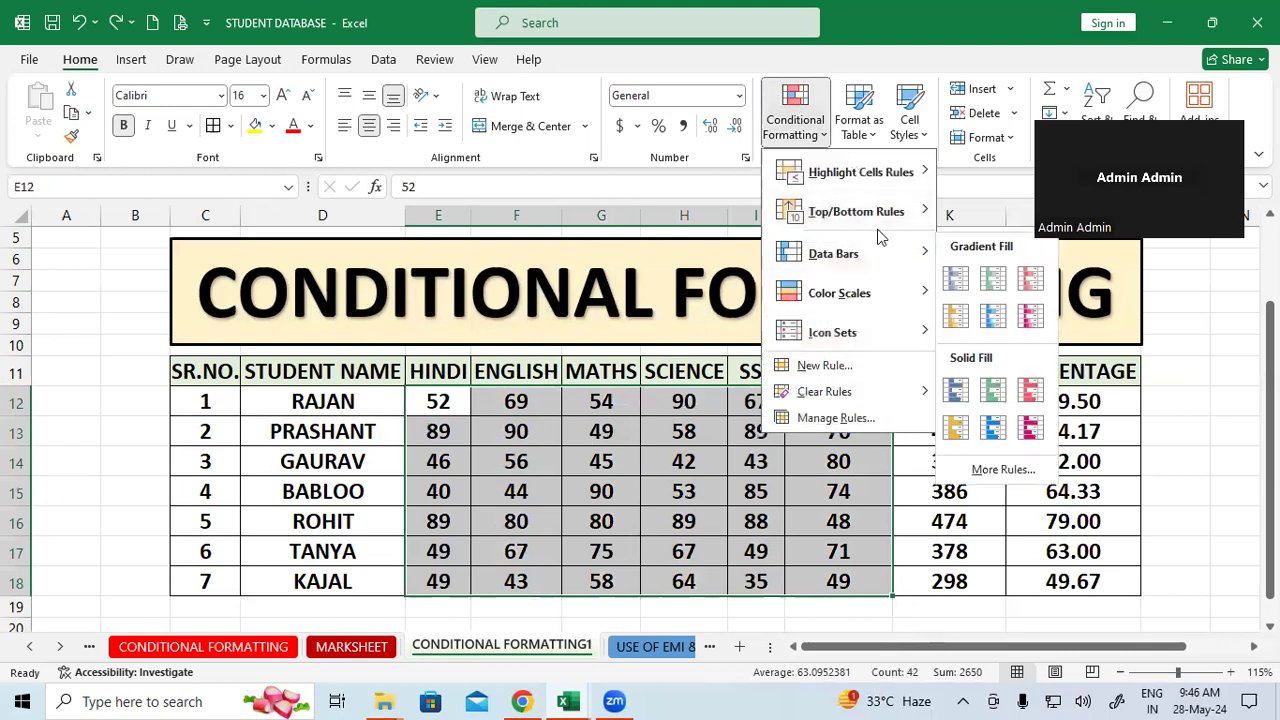
{"action": "mouse_move", "coordinate": [894, 329]}
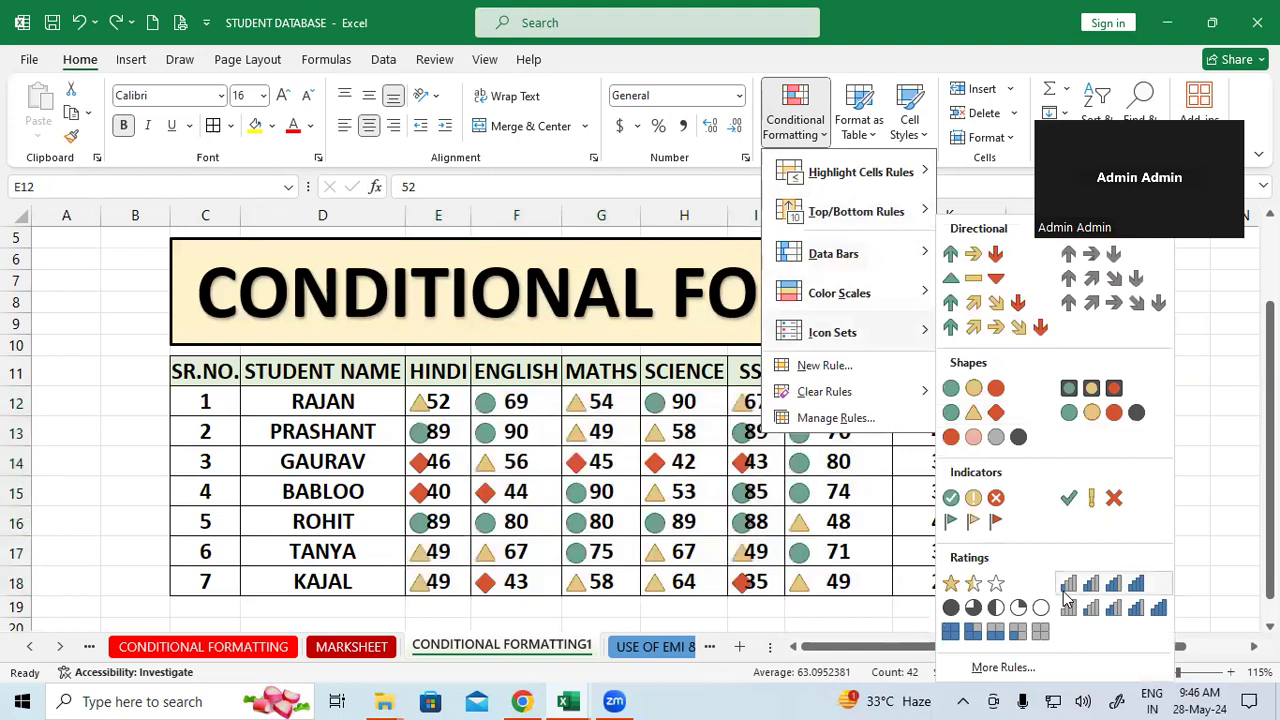
{"action": "left_click", "coordinate": [978, 610]}
{"action": "left_click", "coordinate": [970, 465]}
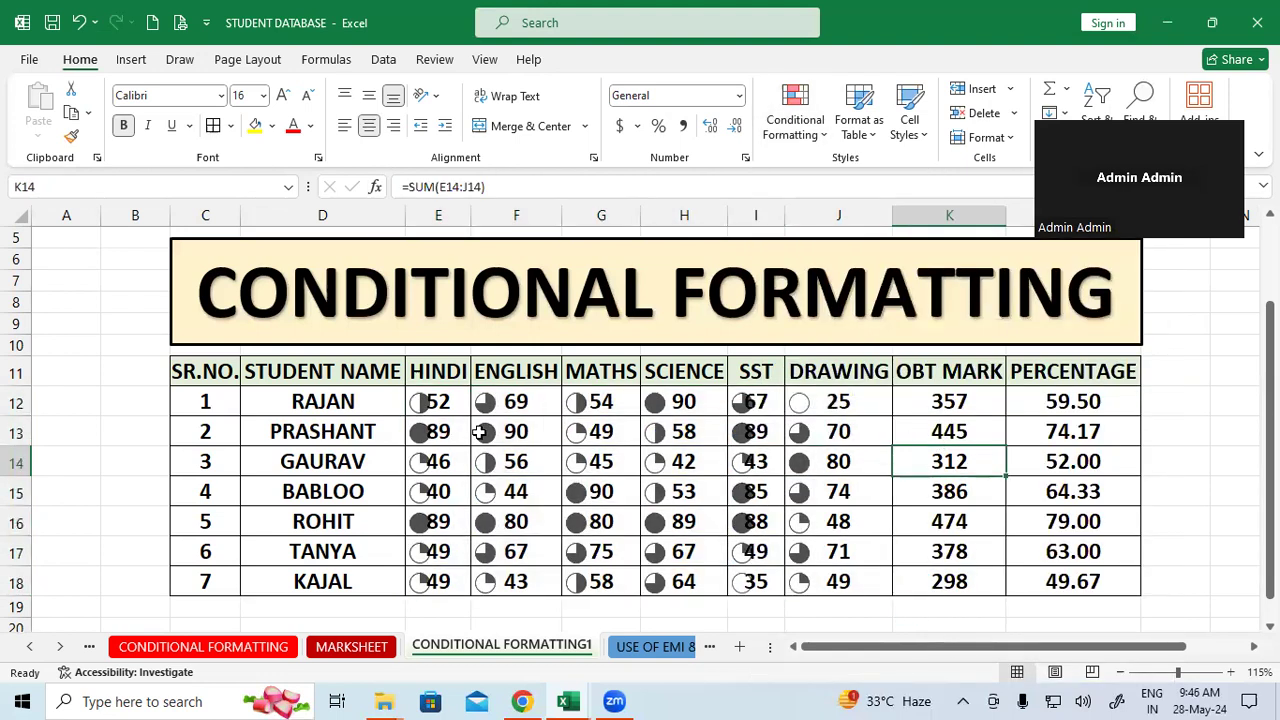
{"action": "left_click", "coordinate": [806, 460]}
{"action": "left_click", "coordinate": [826, 401]}
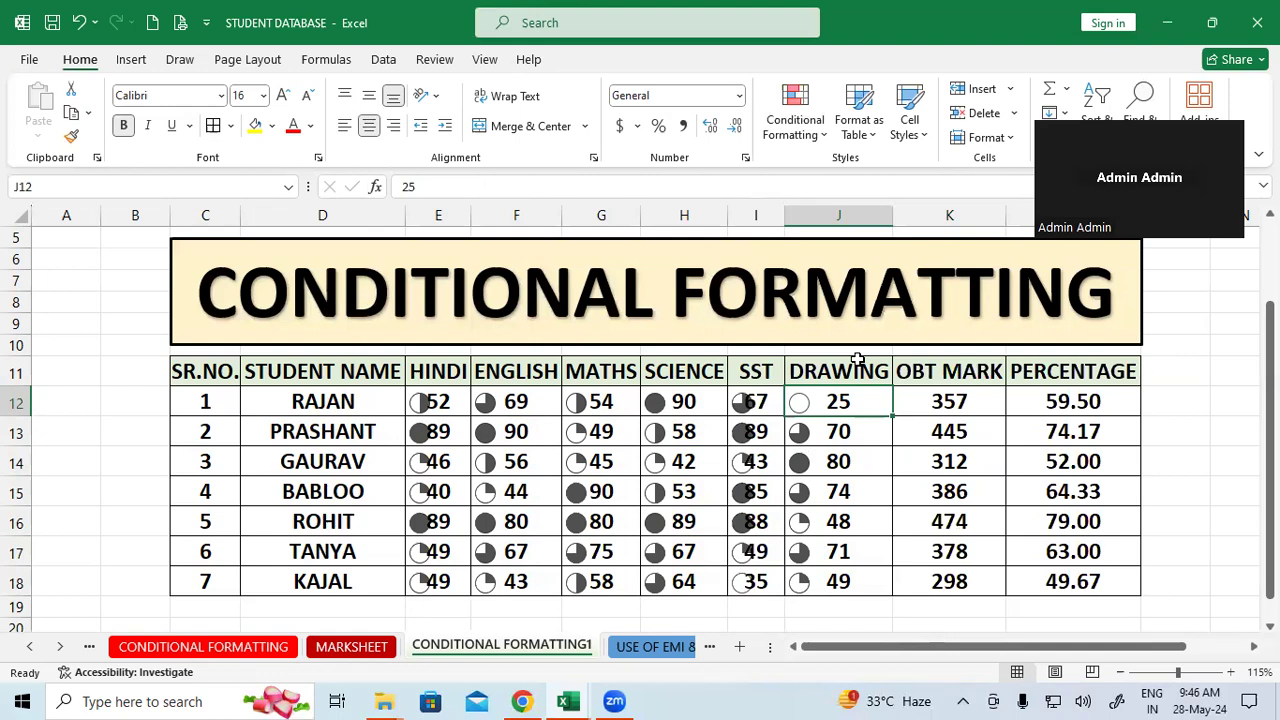
{"action": "key", "text": "ctrl+z"}
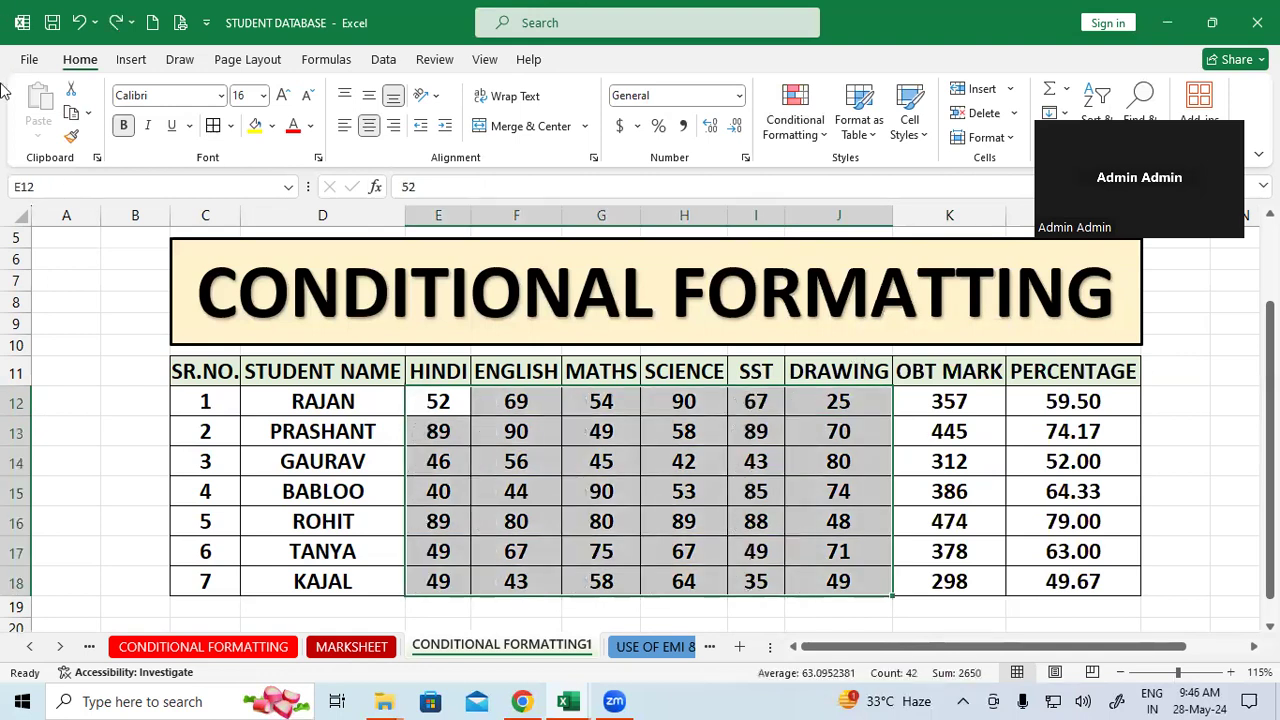
Step: Save the STUDENT DATABASE workbook
{"action": "left_click", "coordinate": [27, 59]}
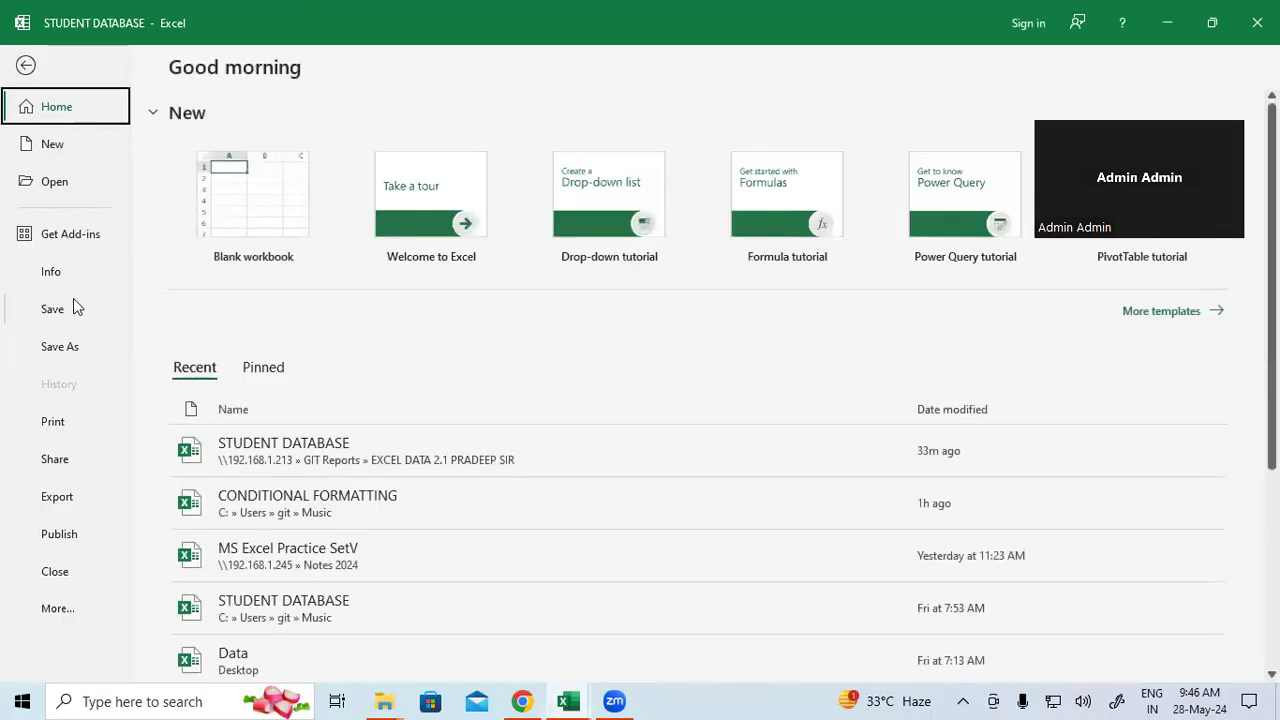
{"action": "left_click", "coordinate": [73, 305]}
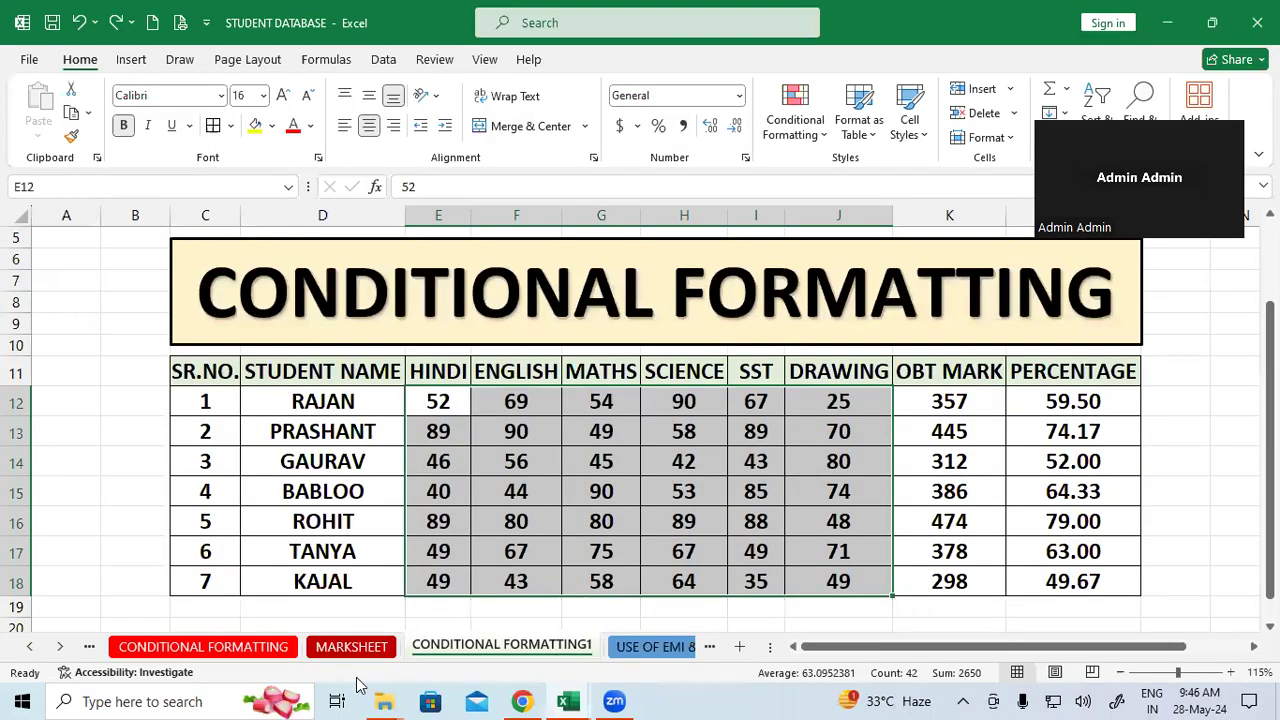